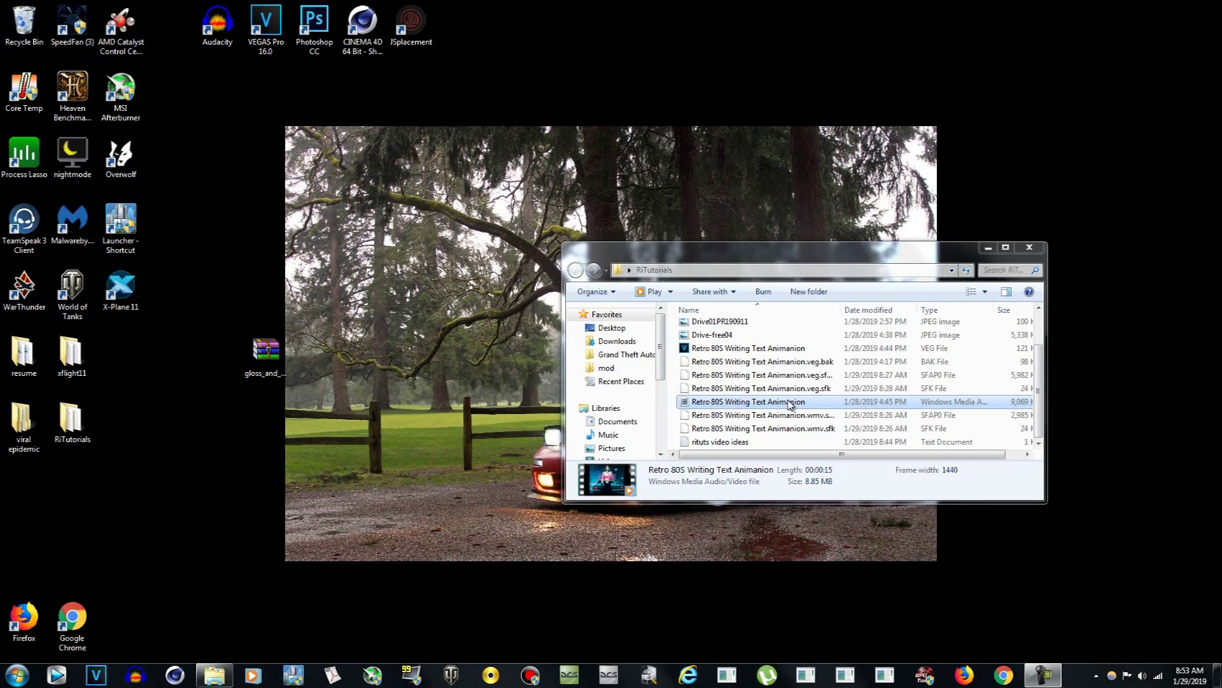
Step: Play the Retro 80S Writing Text Animanion video, replay its opening to examine the writing animation, and close the player
{"action": "double_click", "coordinate": [846, 407]}
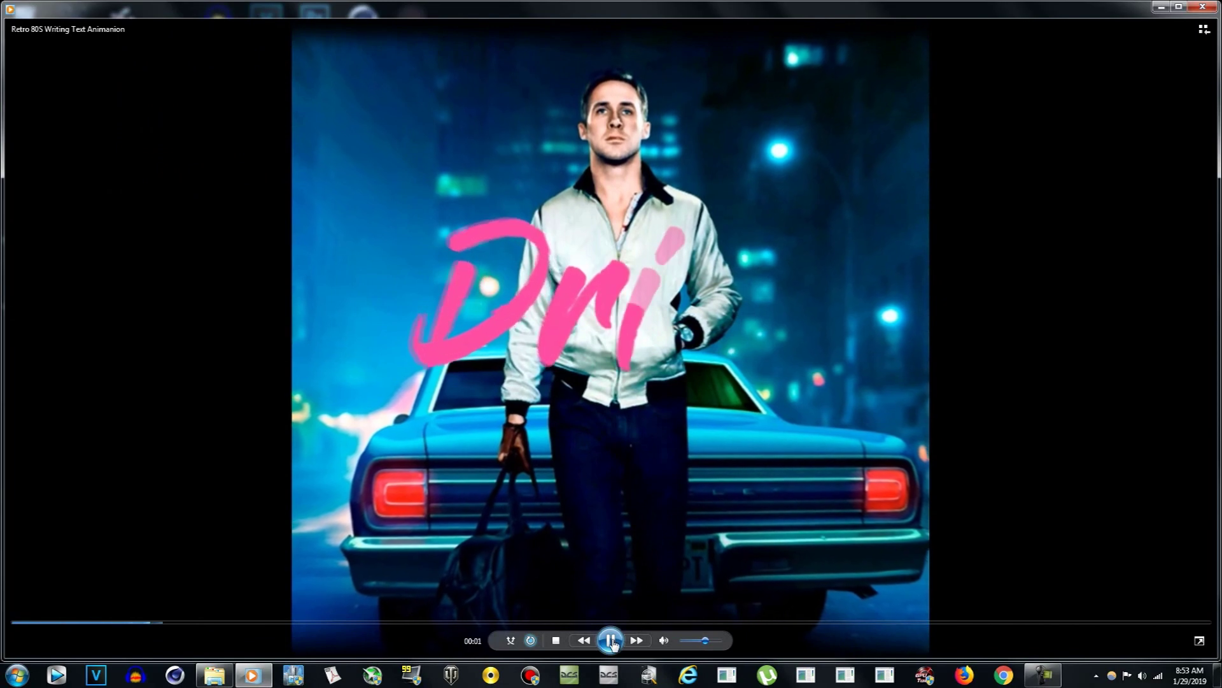
{"action": "left_click", "coordinate": [611, 641]}
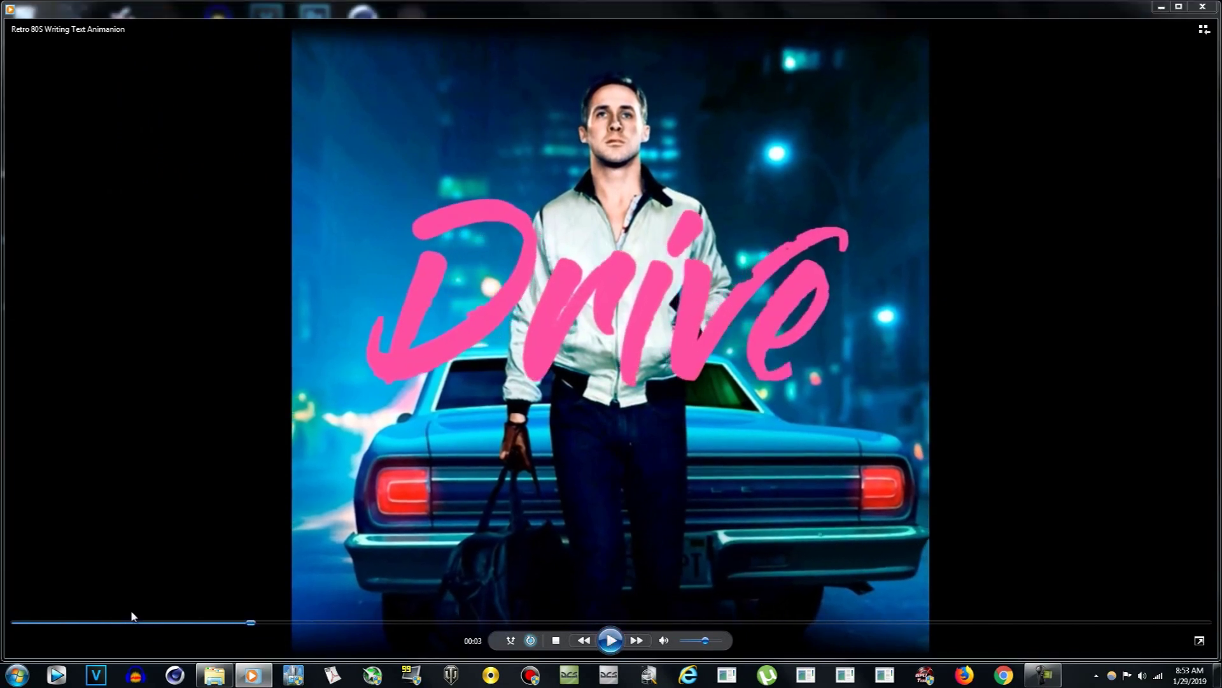
{"action": "left_click", "coordinate": [58, 627]}
{"action": "left_click", "coordinate": [607, 639]}
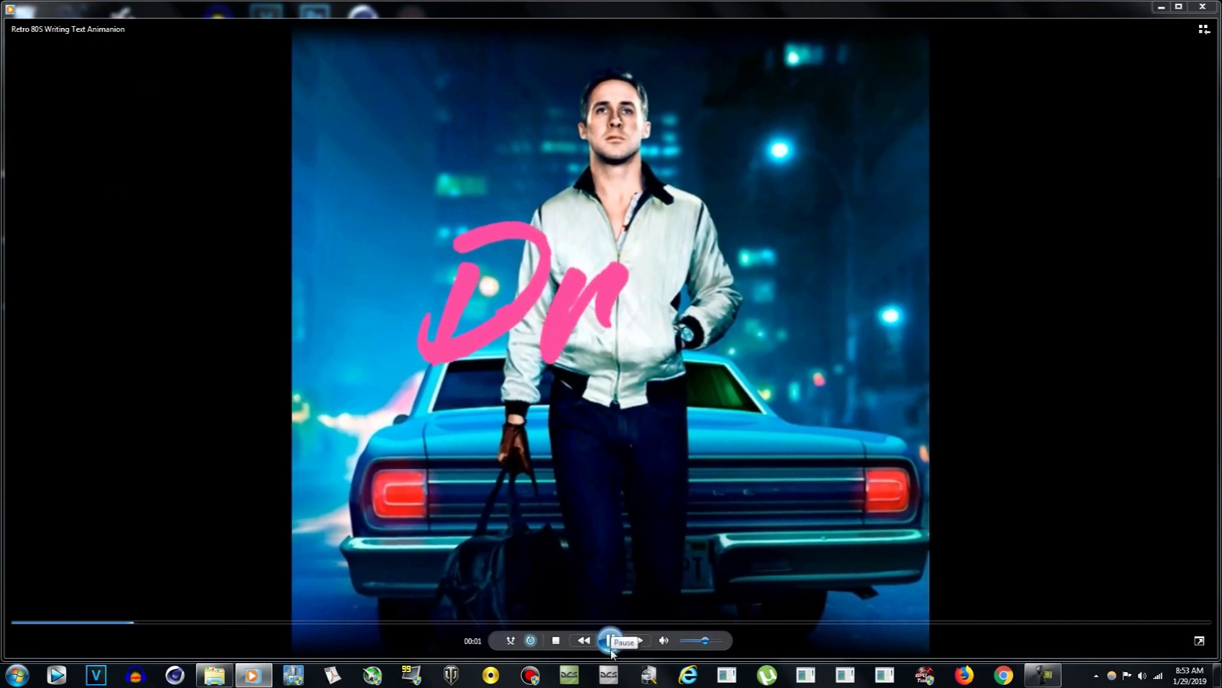
{"action": "left_click", "coordinate": [611, 648]}
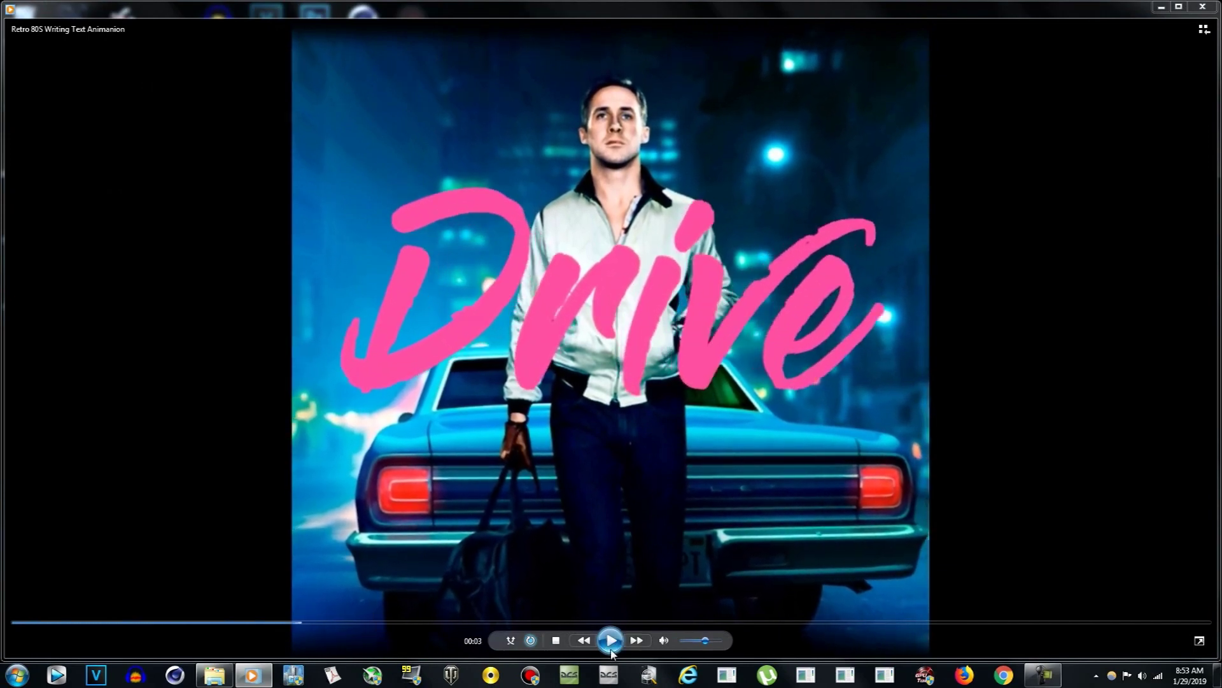
{"action": "left_click", "coordinate": [1203, 6]}
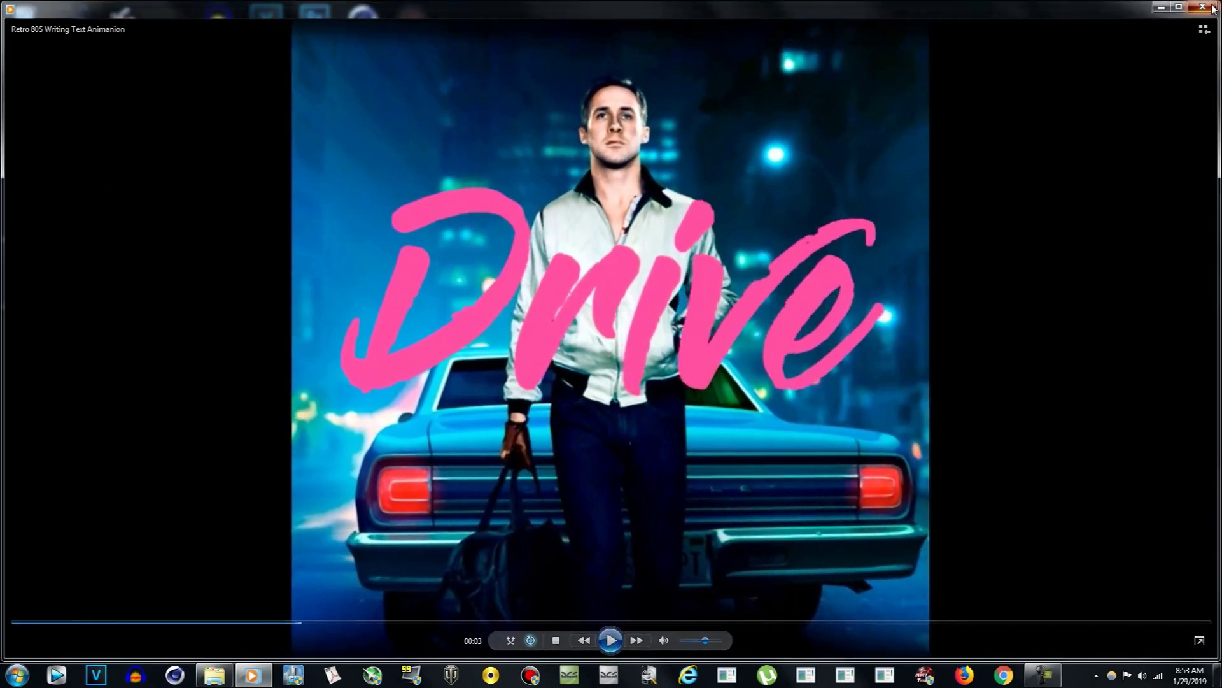
Step: Extract Gloss_And_Bloom.ttf from the gloss_and_bloom archive onto the desktop and close the archive
{"action": "left_click", "coordinate": [266, 352]}
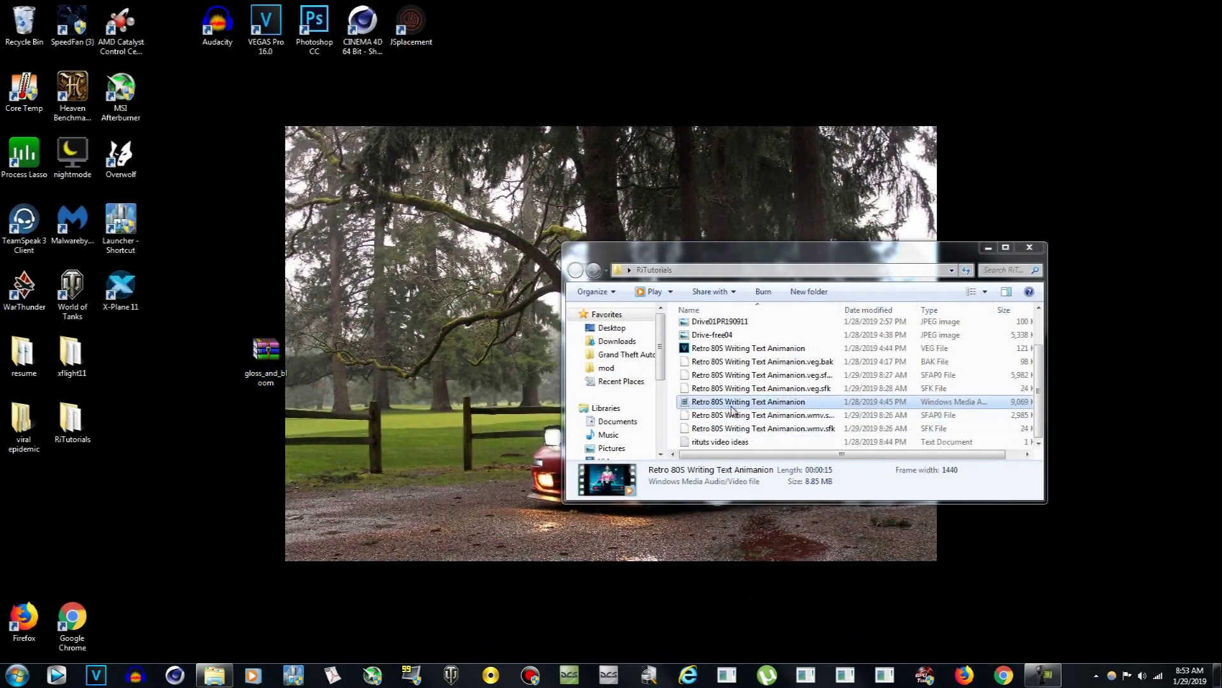
{"action": "left_click", "coordinate": [267, 355]}
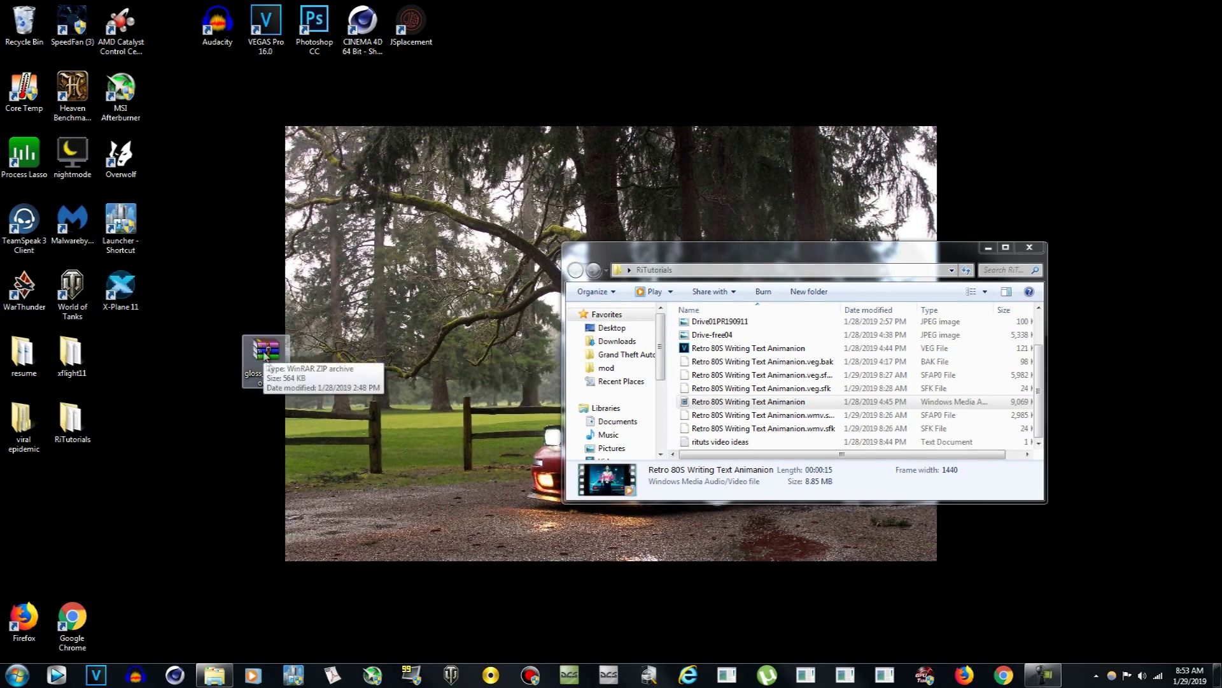
{"action": "left_click", "coordinate": [259, 380]}
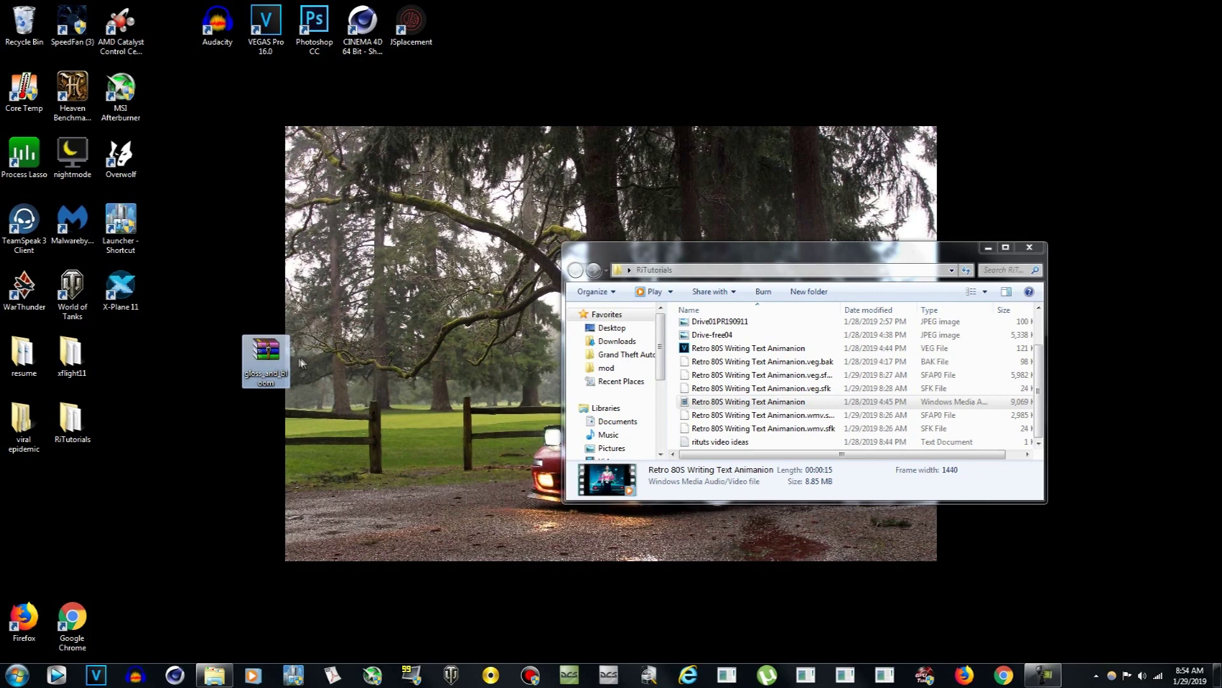
{"action": "mouse_move", "coordinate": [284, 338]}
{"action": "double_click", "coordinate": [268, 351]}
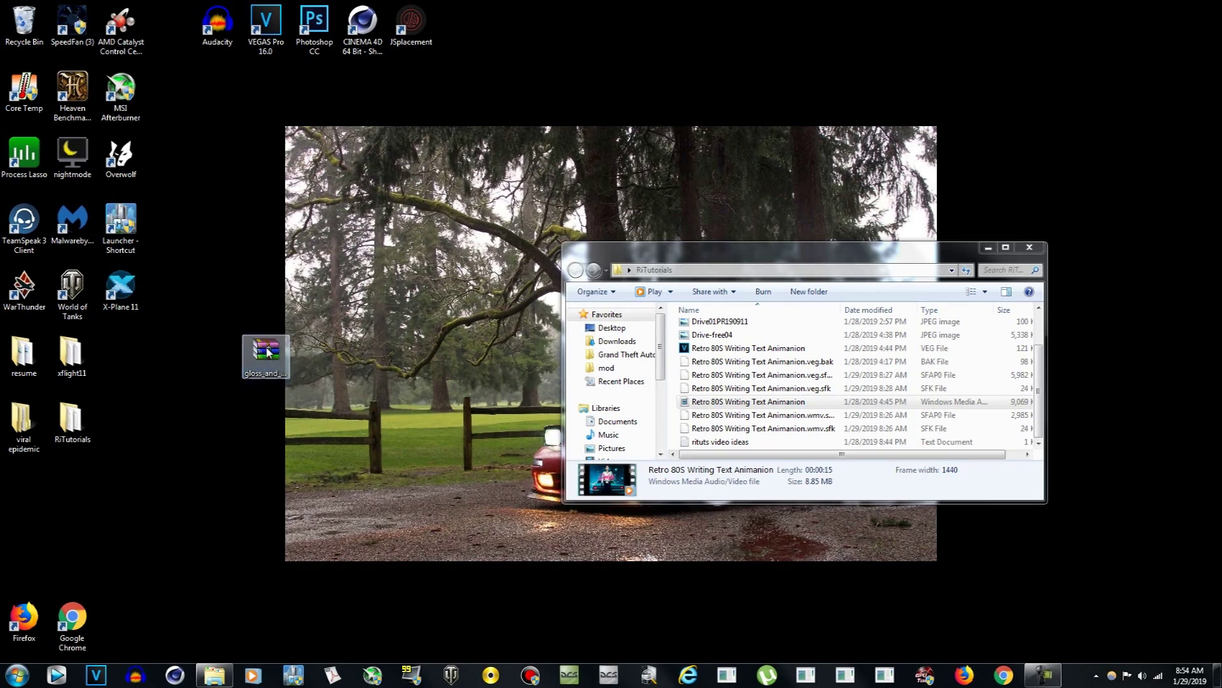
{"action": "left_click", "coordinate": [670, 246]}
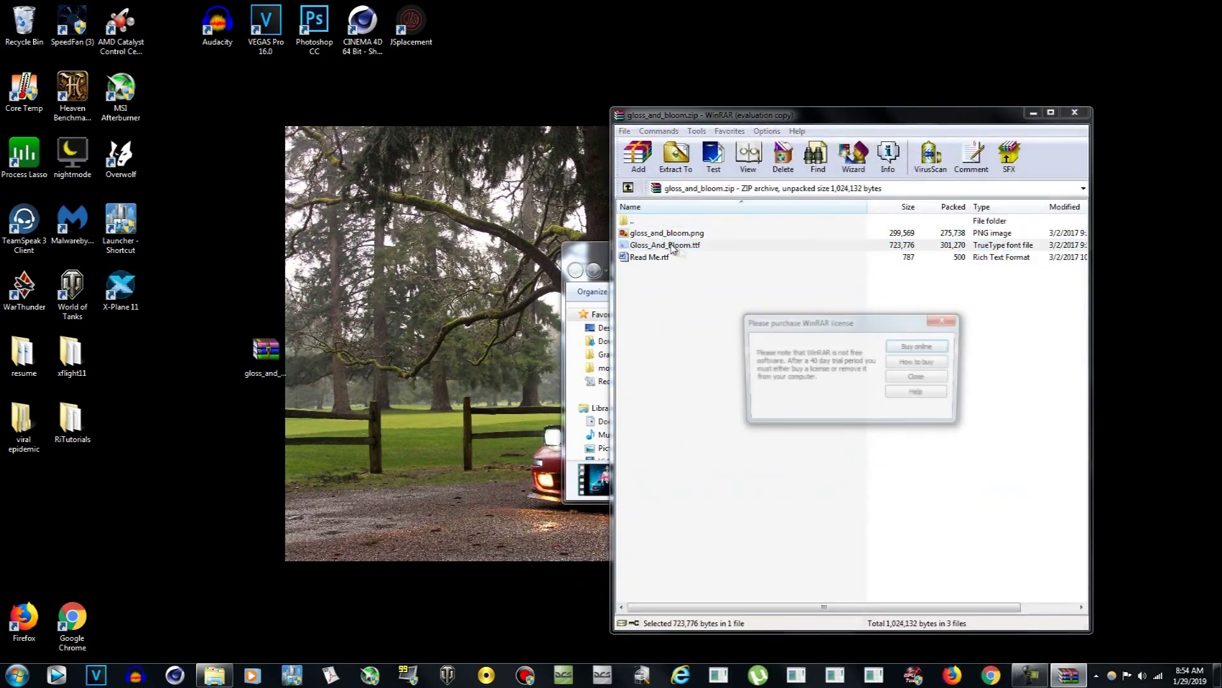
{"action": "left_click", "coordinate": [921, 379]}
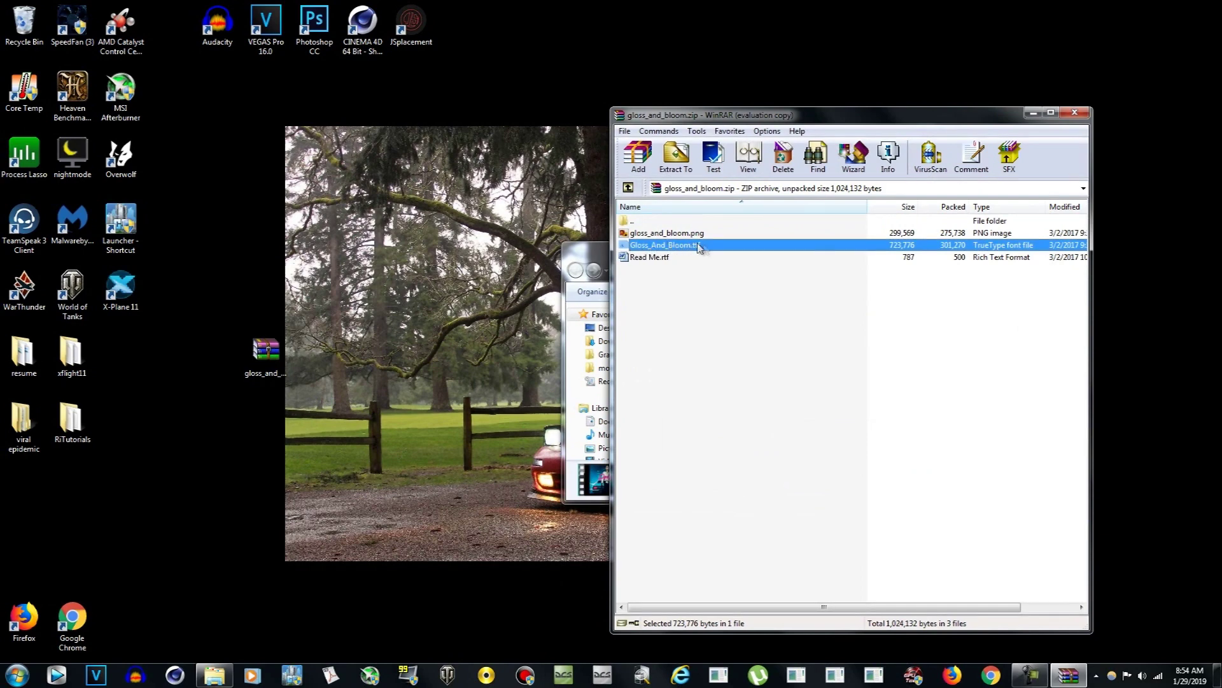
{"action": "left_click_drag", "start_coordinate": [671, 247], "coordinate": [236, 244]}
{"action": "left_click_drag", "start_coordinate": [231, 314], "coordinate": [265, 280]}
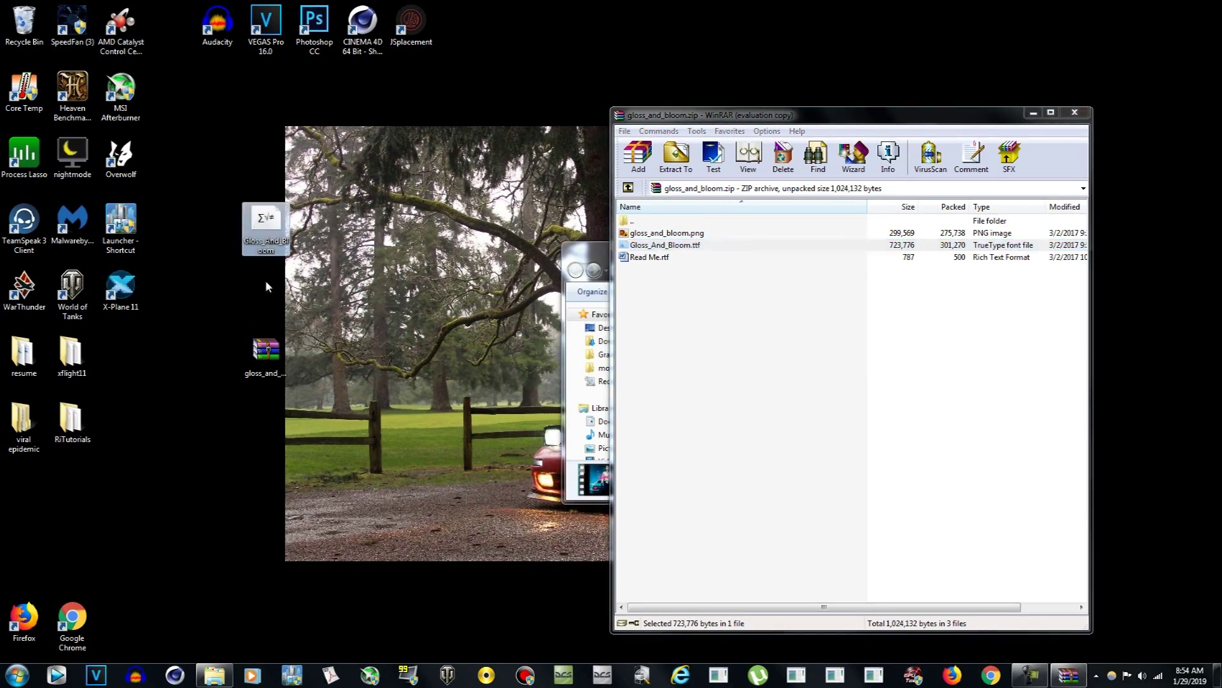
{"action": "left_click", "coordinate": [1082, 113]}
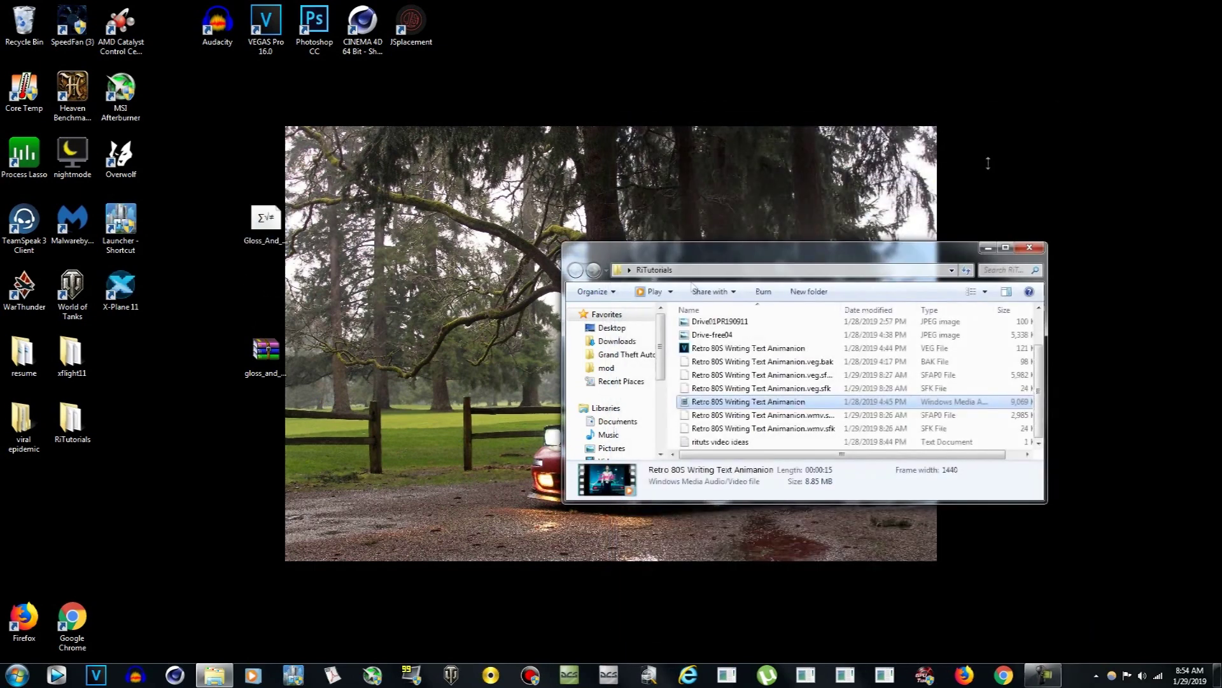
Step: Delete the gloss_and_bloom archive from the desktop
{"action": "left_click", "coordinate": [246, 362]}
{"action": "key", "text": "Delete"}
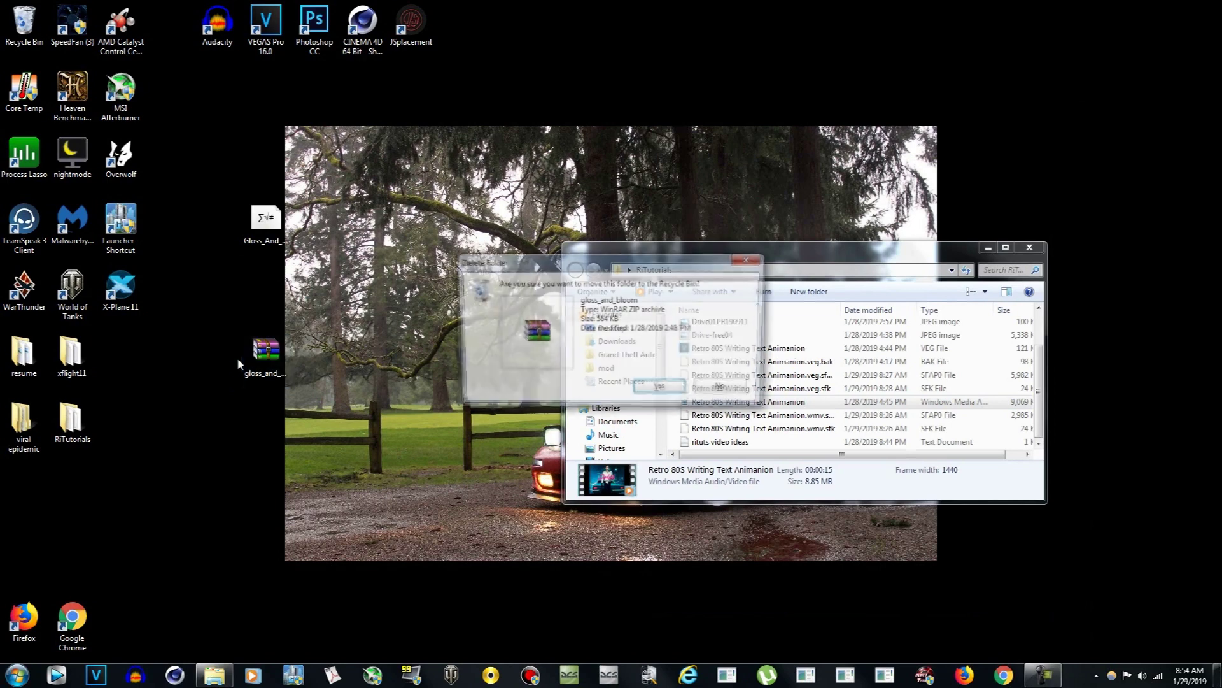
{"action": "left_click", "coordinate": [655, 388]}
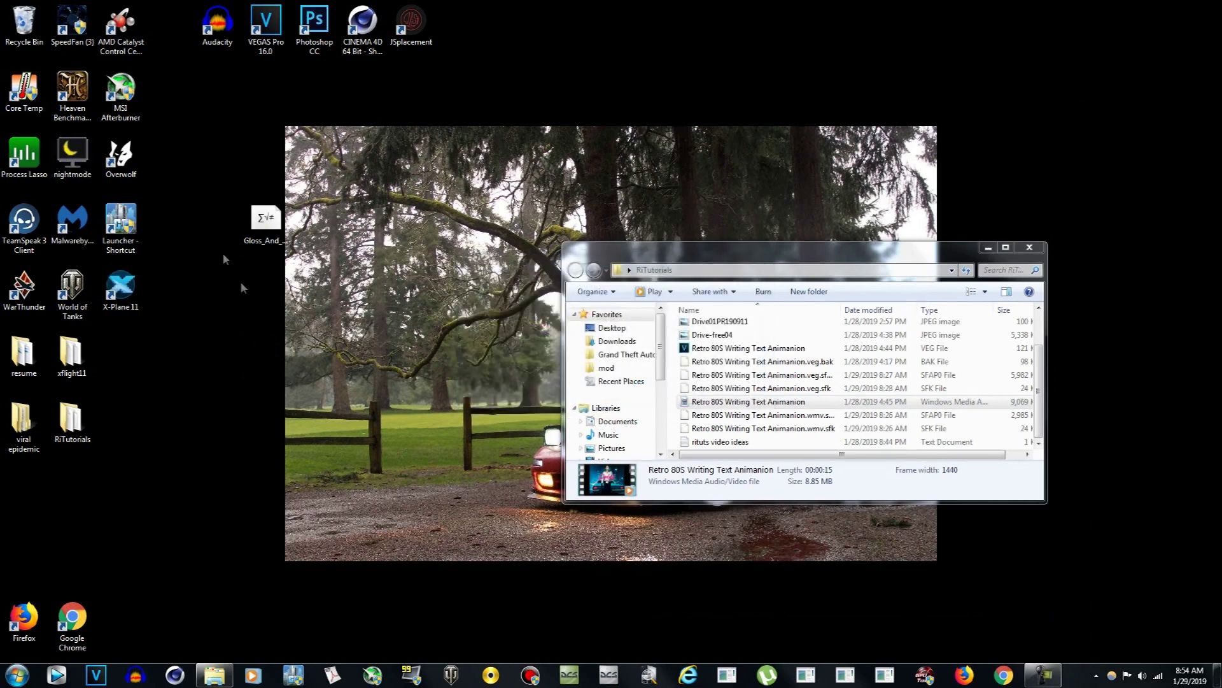
Step: Install the Gloss_And_Bloom font from the desktop, replacing the already installed copy
{"action": "left_click", "coordinate": [262, 229]}
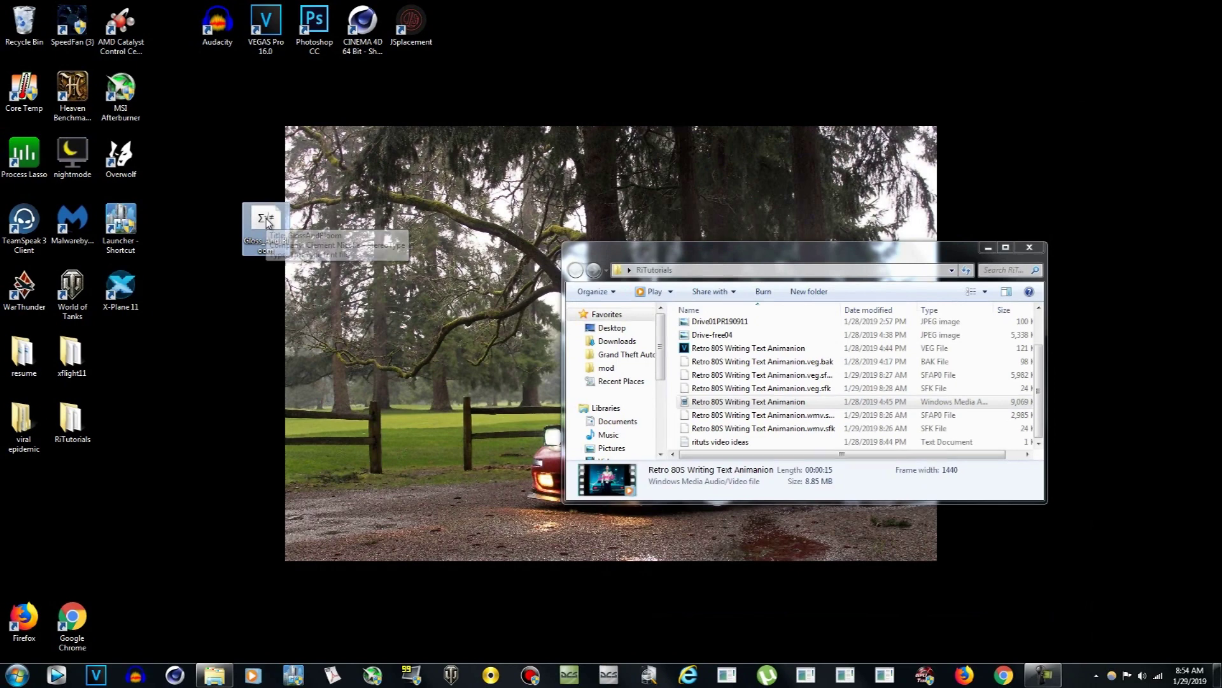
{"action": "right_click", "coordinate": [267, 223]}
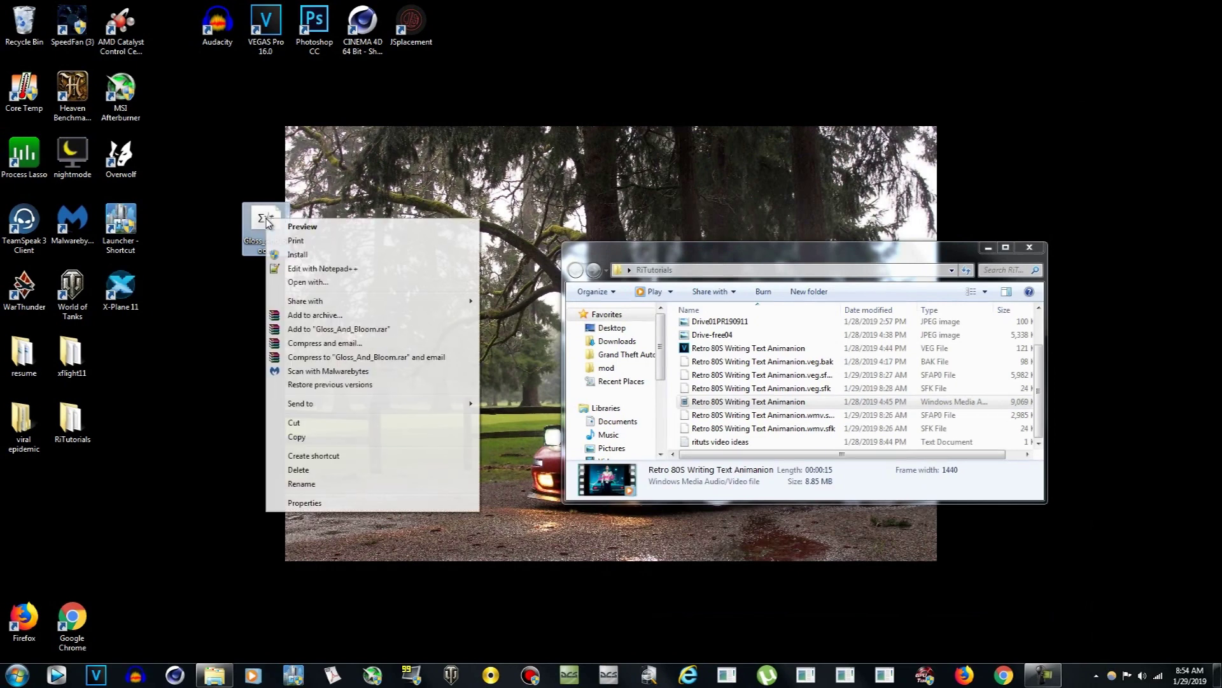
{"action": "left_click", "coordinate": [295, 254]}
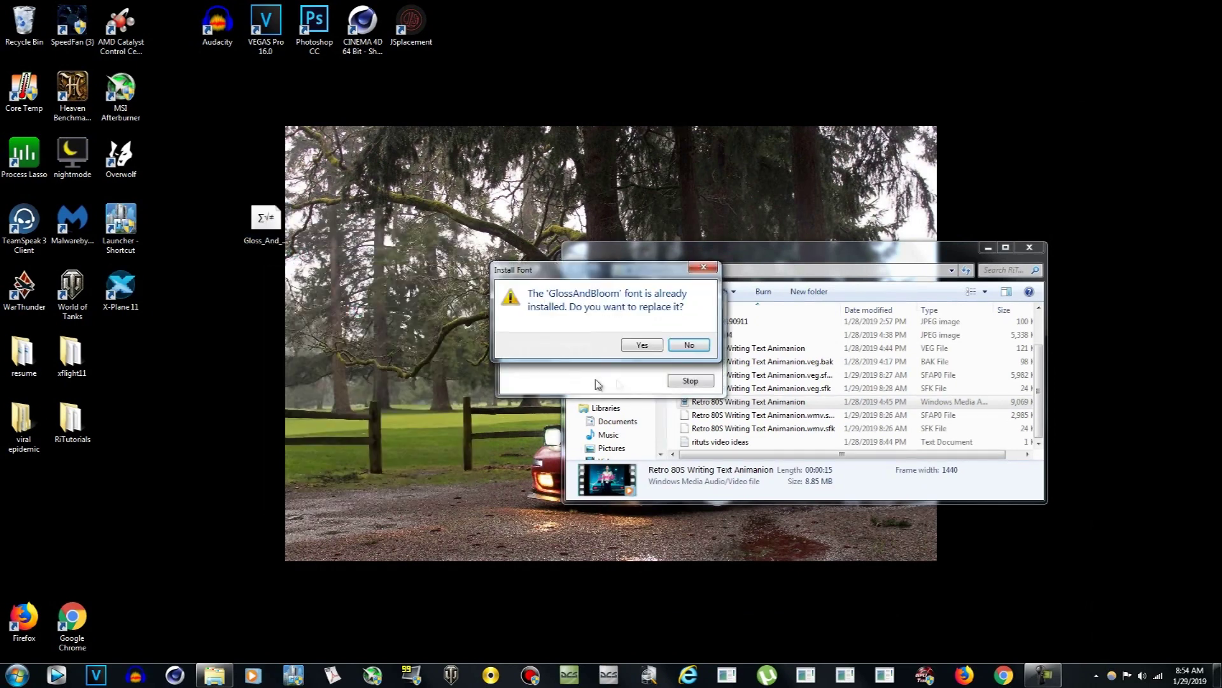
{"action": "left_click", "coordinate": [641, 346]}
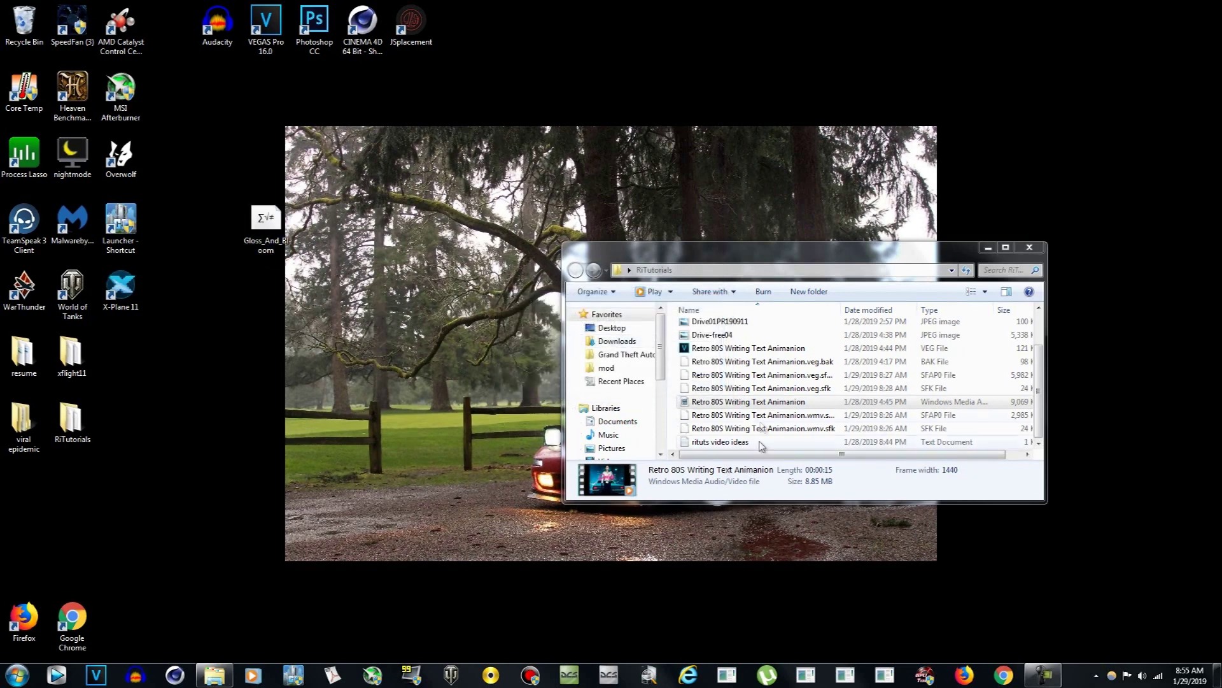
Step: Switch to VEGAS Pro, add a (Legacy) Text event with the Default Text preset at the timeline start, and make it read "Drive"
{"action": "left_click", "coordinate": [104, 678]}
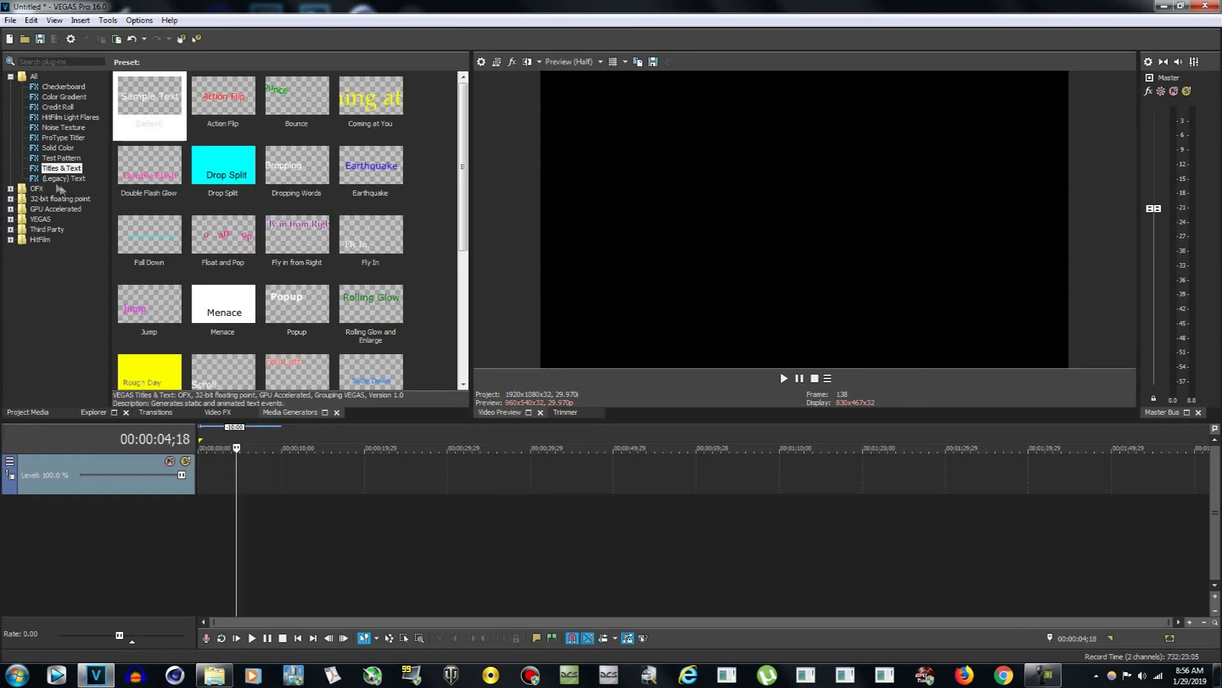
{"action": "left_click", "coordinate": [56, 179]}
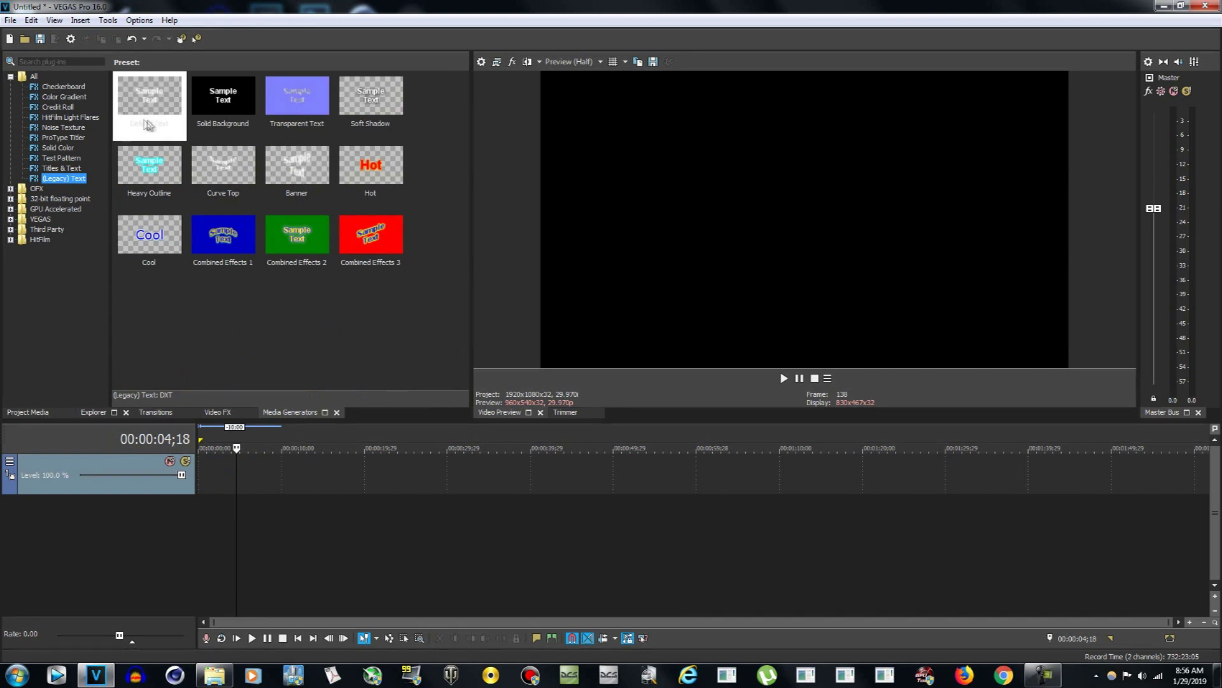
{"action": "left_click_drag", "start_coordinate": [155, 87], "coordinate": [205, 474]}
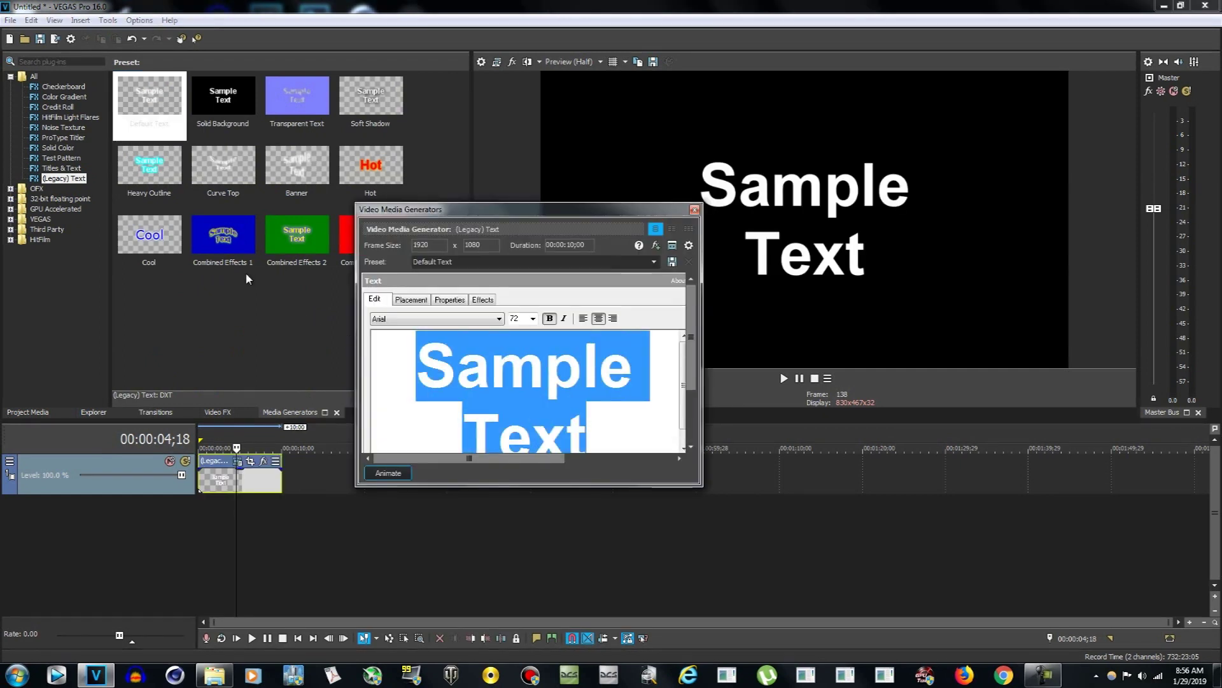
{"action": "type", "text": "Drive"}
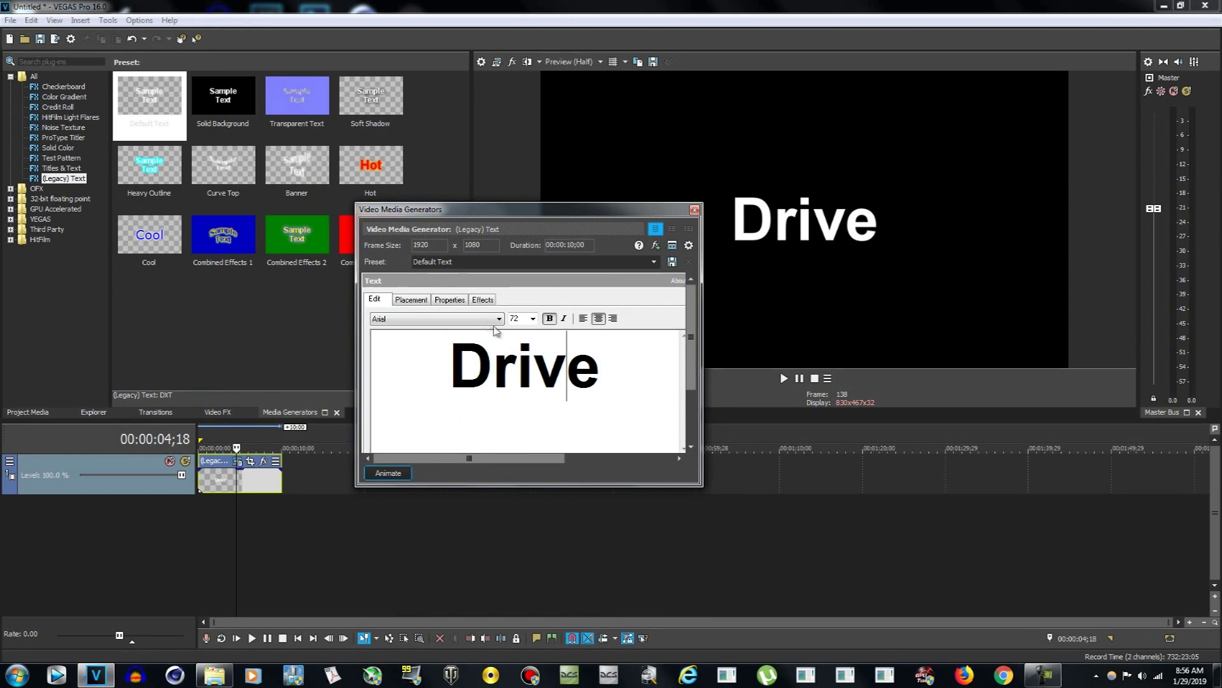
Step: Set the font of the "Drive" text to Gloss And Bloom and close the media generator
{"action": "left_click_drag", "start_coordinate": [560, 369], "coordinate": [473, 336]}
{"action": "left_click", "coordinate": [471, 319]}
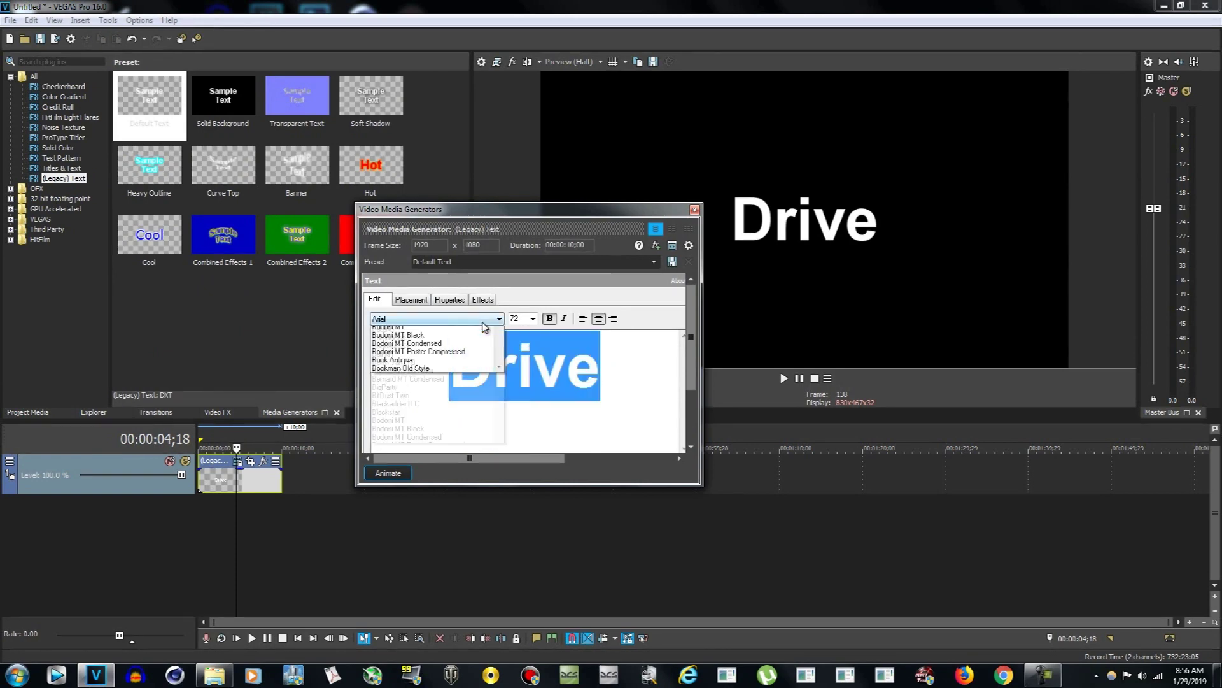
{"action": "scroll", "coordinate": [468, 433], "scroll_direction": "down", "scroll_amount": 5}
{"action": "scroll", "coordinate": [459, 482], "scroll_direction": "down", "scroll_amount": 15}
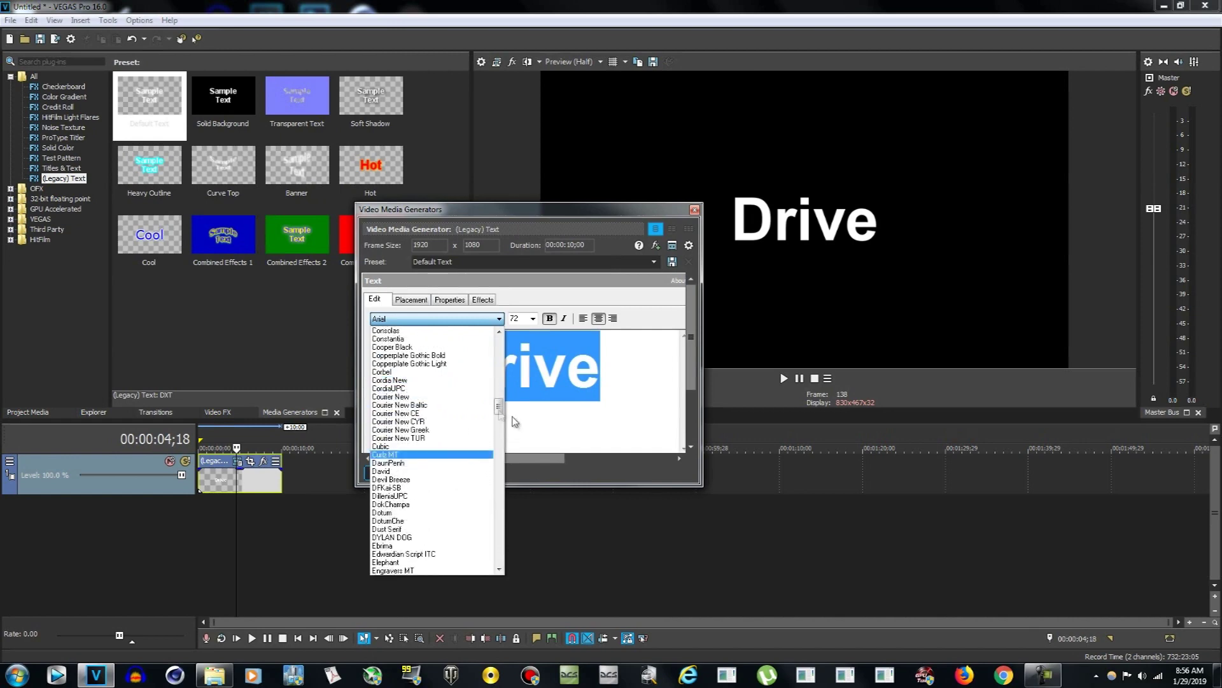
{"action": "left_click_drag", "start_coordinate": [498, 406], "coordinate": [501, 451]}
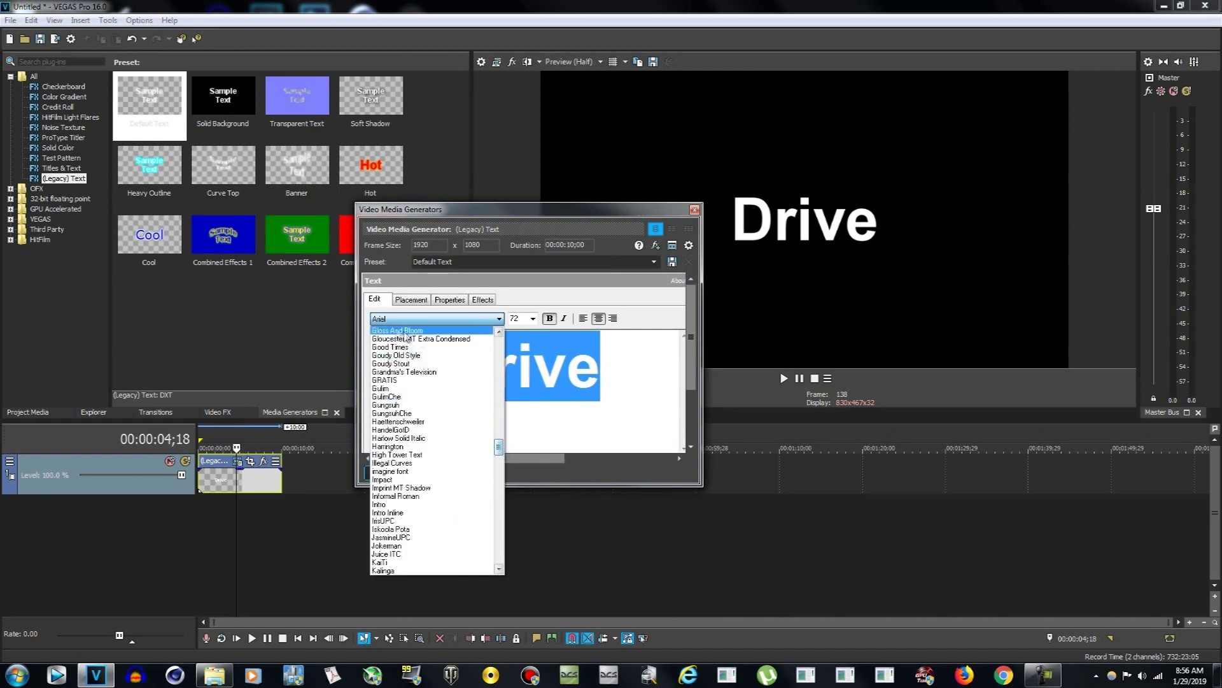
{"action": "left_click", "coordinate": [398, 331]}
{"action": "left_click", "coordinate": [586, 436]}
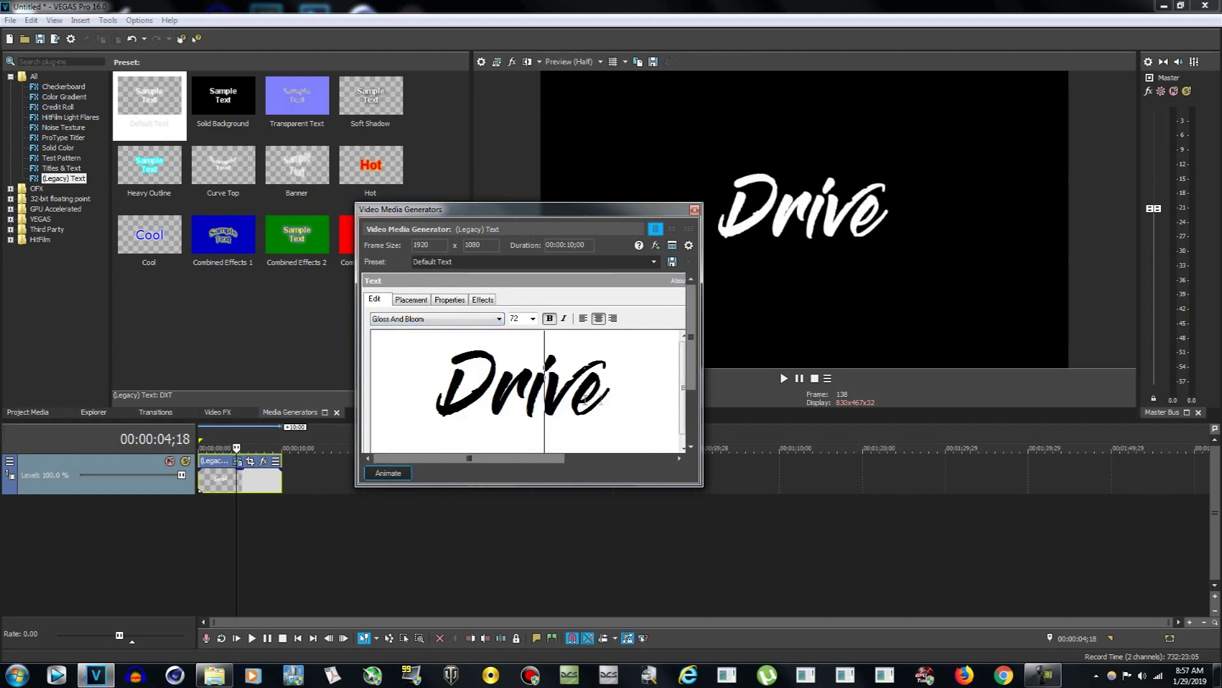
{"action": "left_click", "coordinate": [694, 210]}
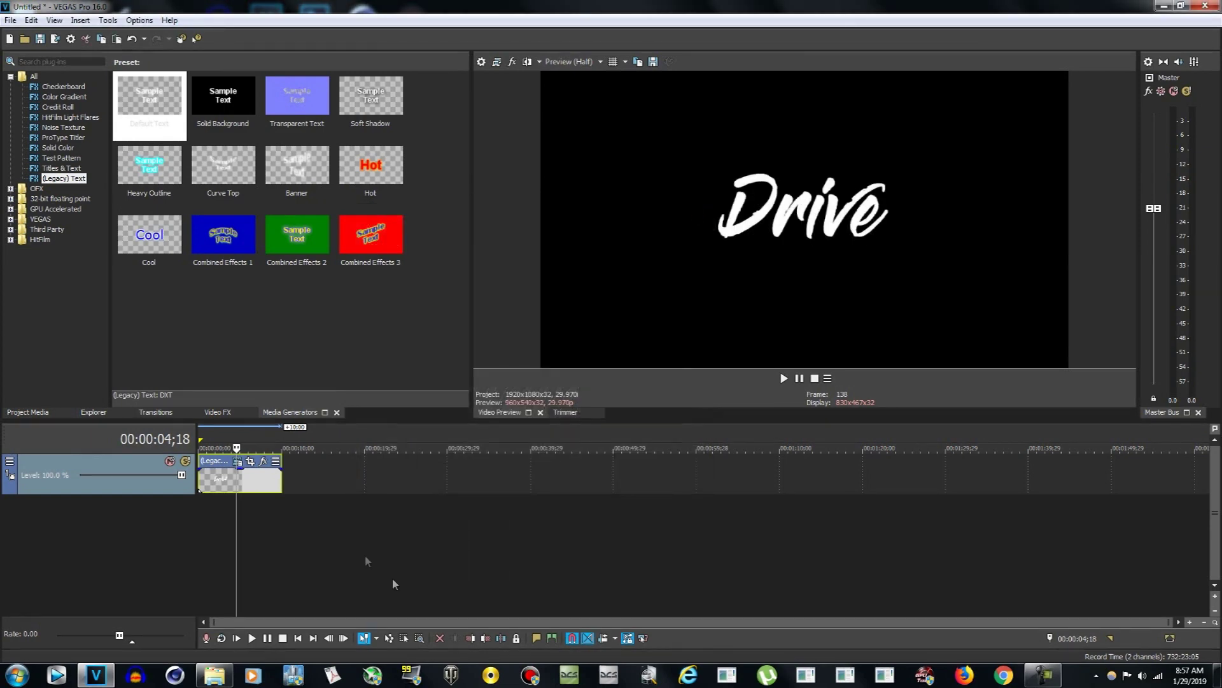
{"action": "left_click", "coordinate": [212, 497]}
{"action": "left_click", "coordinate": [240, 506]}
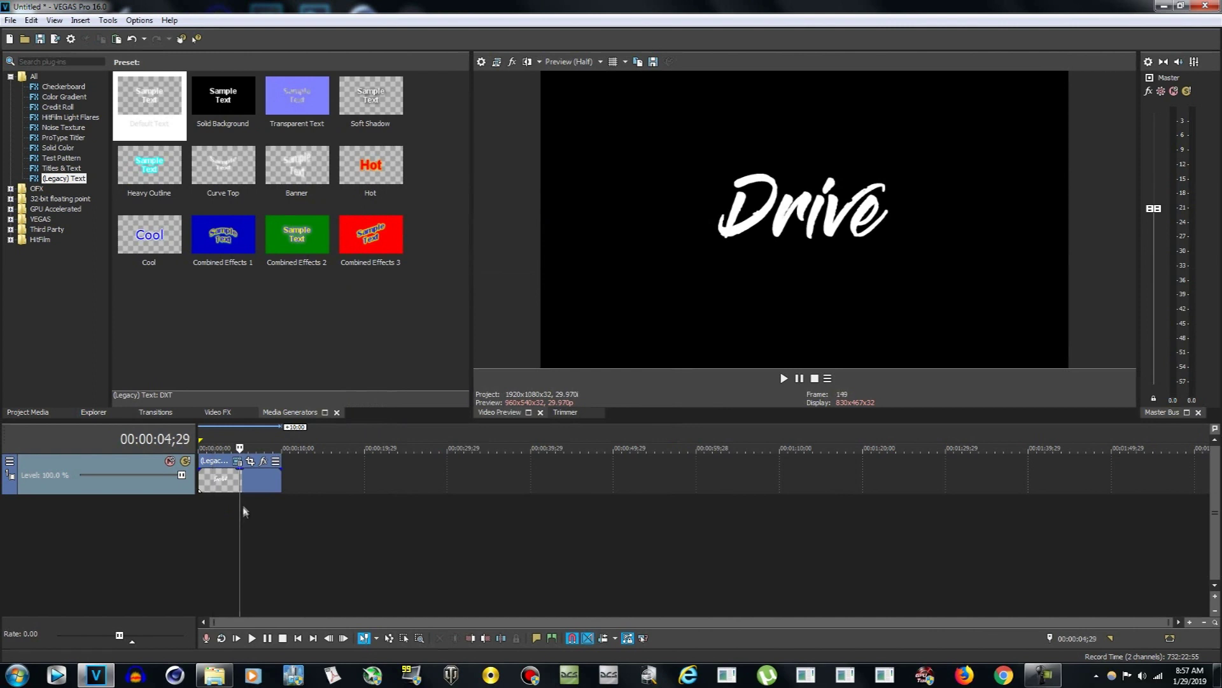
{"action": "left_click", "coordinate": [236, 461]}
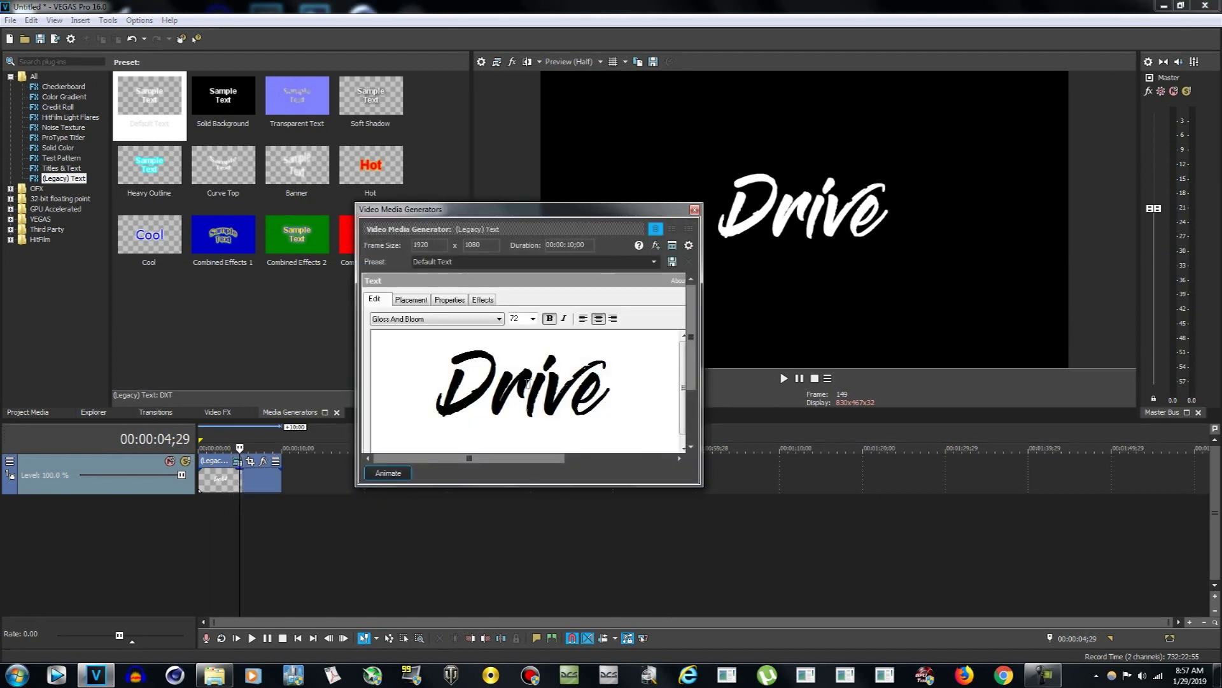
{"action": "left_click_drag", "start_coordinate": [601, 384], "coordinate": [425, 394]}
{"action": "left_click", "coordinate": [426, 393]}
{"action": "left_click", "coordinate": [613, 372]}
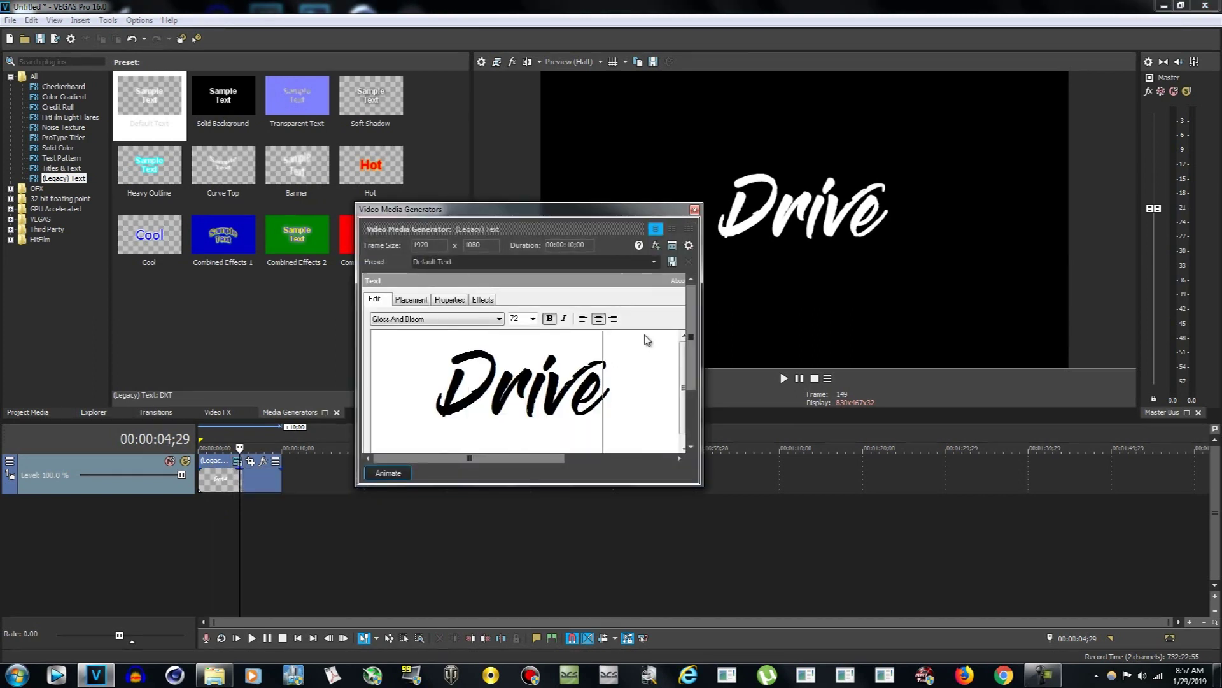
{"action": "left_click", "coordinate": [694, 210]}
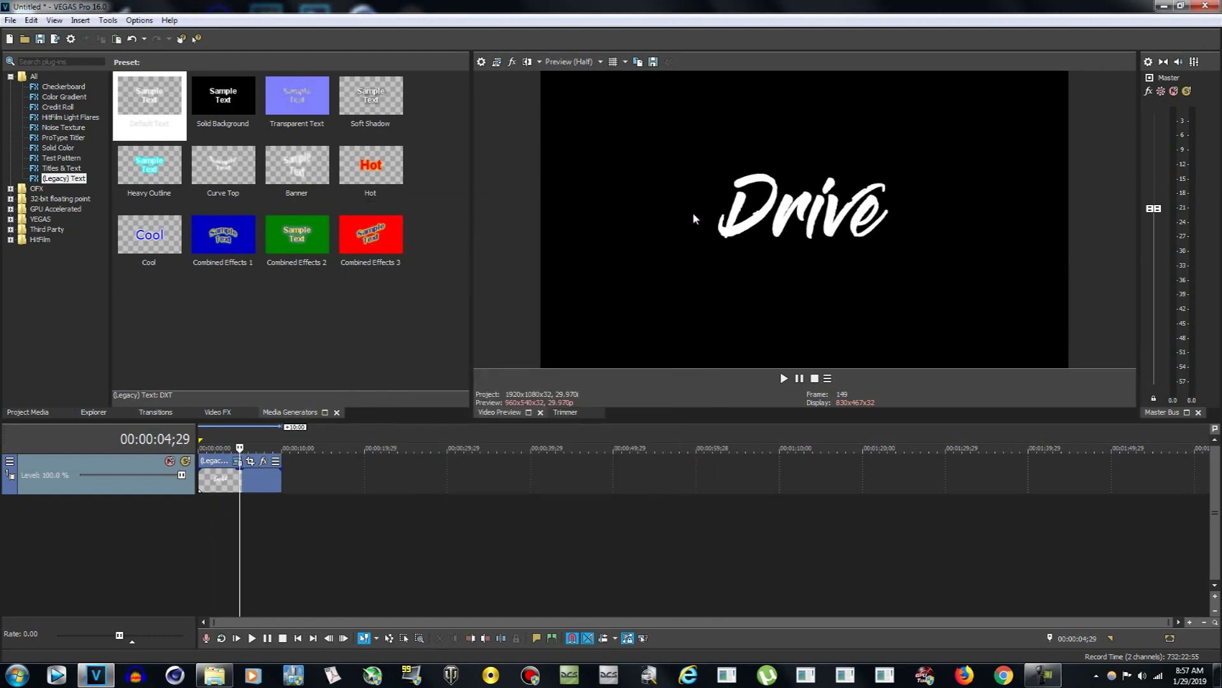
Step: Open Event Pan/Crop for the "Drive" text event and enable its mask
{"action": "left_click", "coordinate": [250, 462]}
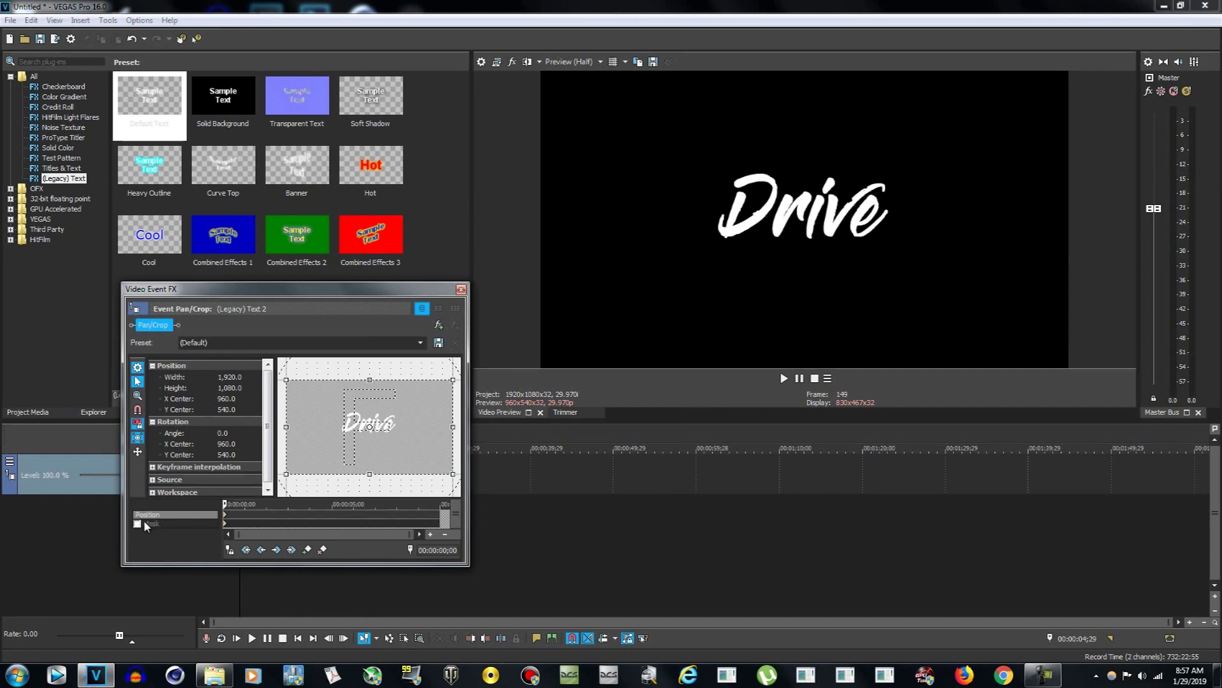
{"action": "left_click_drag", "start_coordinate": [355, 291], "coordinate": [621, 261]}
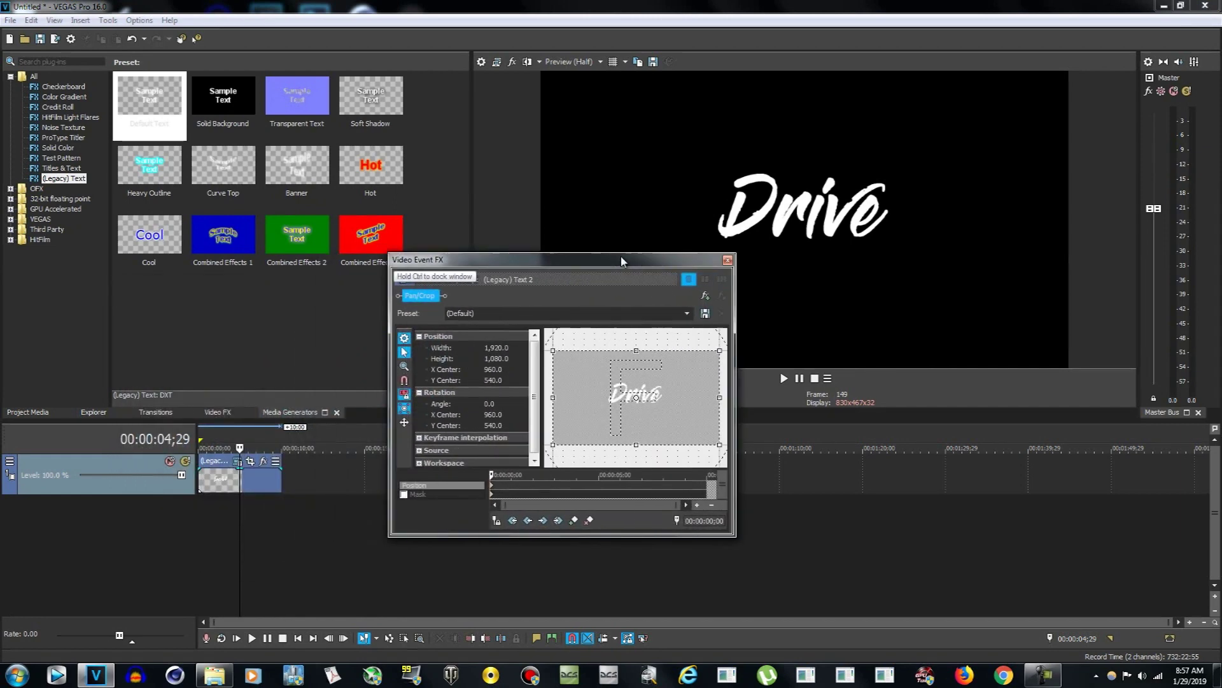
{"action": "left_click", "coordinate": [403, 494]}
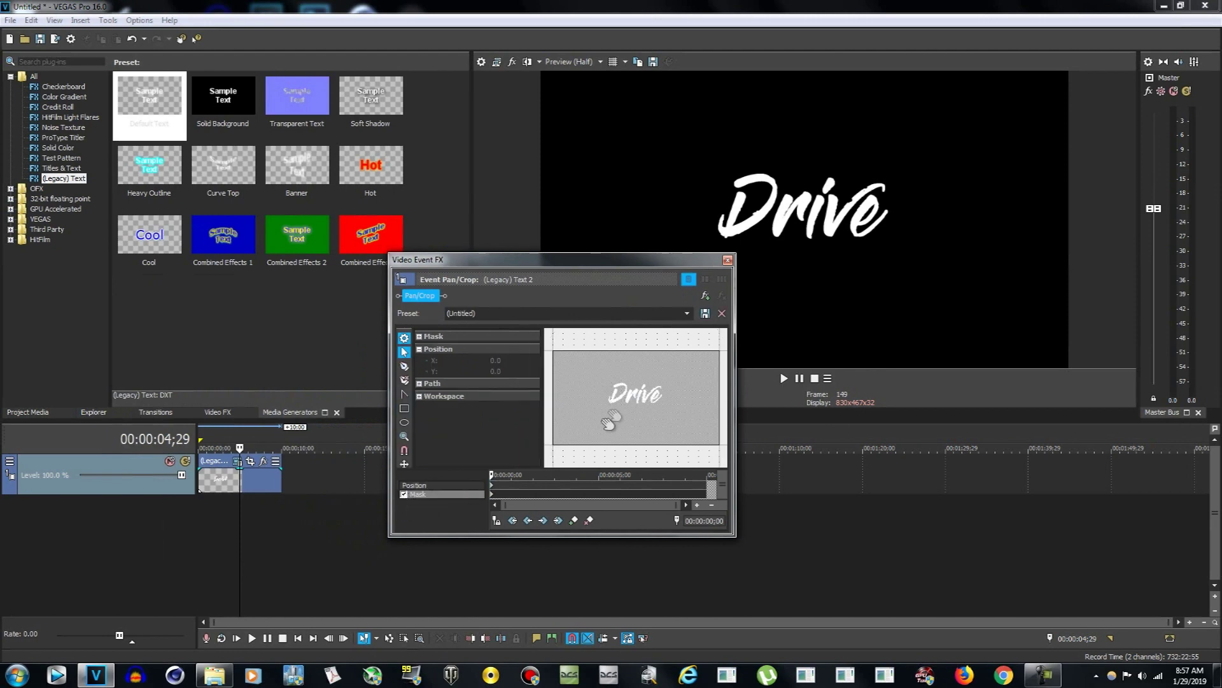
Step: Draw a small closed four-point mask around the upper end of the D's stem with the Anchor Creation Tool
{"action": "scroll", "coordinate": [641, 371], "scroll_direction": "up", "scroll_amount": 1}
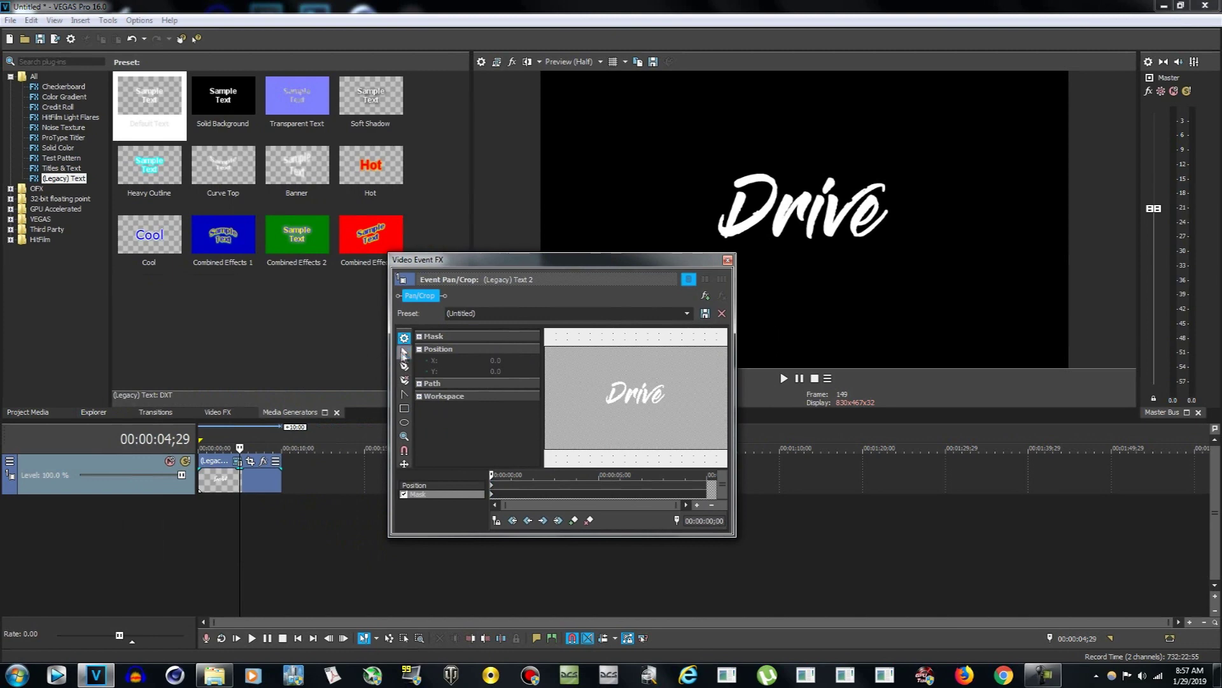
{"action": "left_click", "coordinate": [404, 353]}
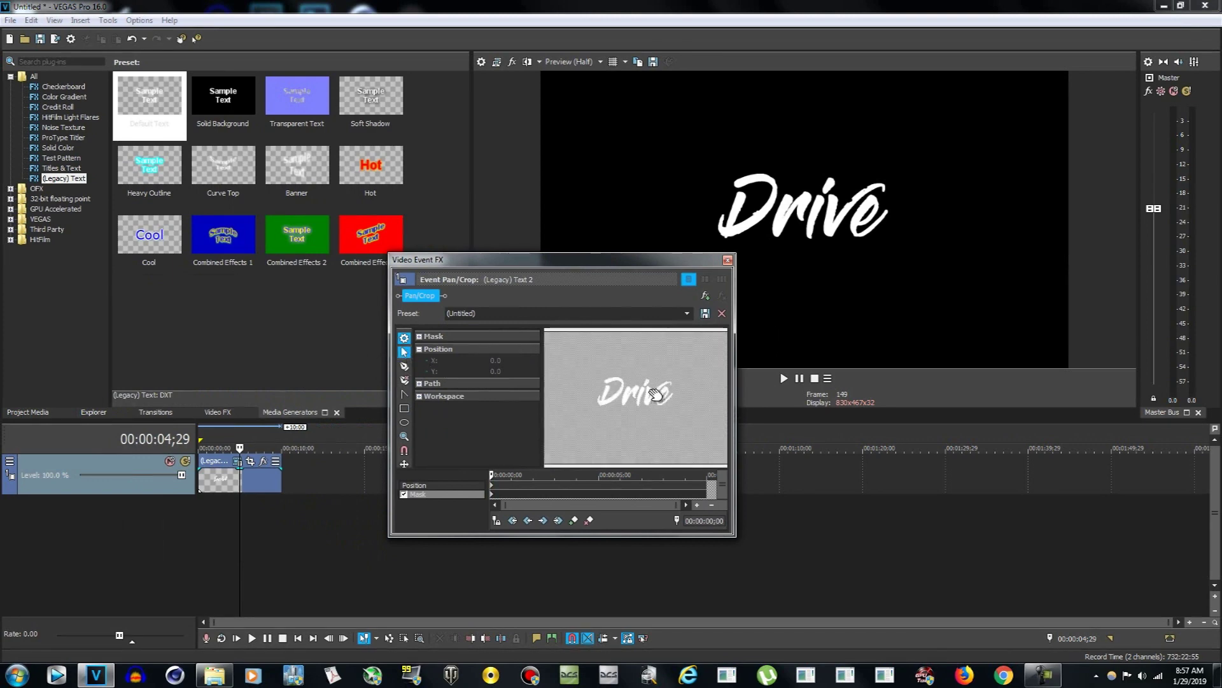
{"action": "scroll", "coordinate": [655, 391], "scroll_direction": "up", "scroll_amount": 6}
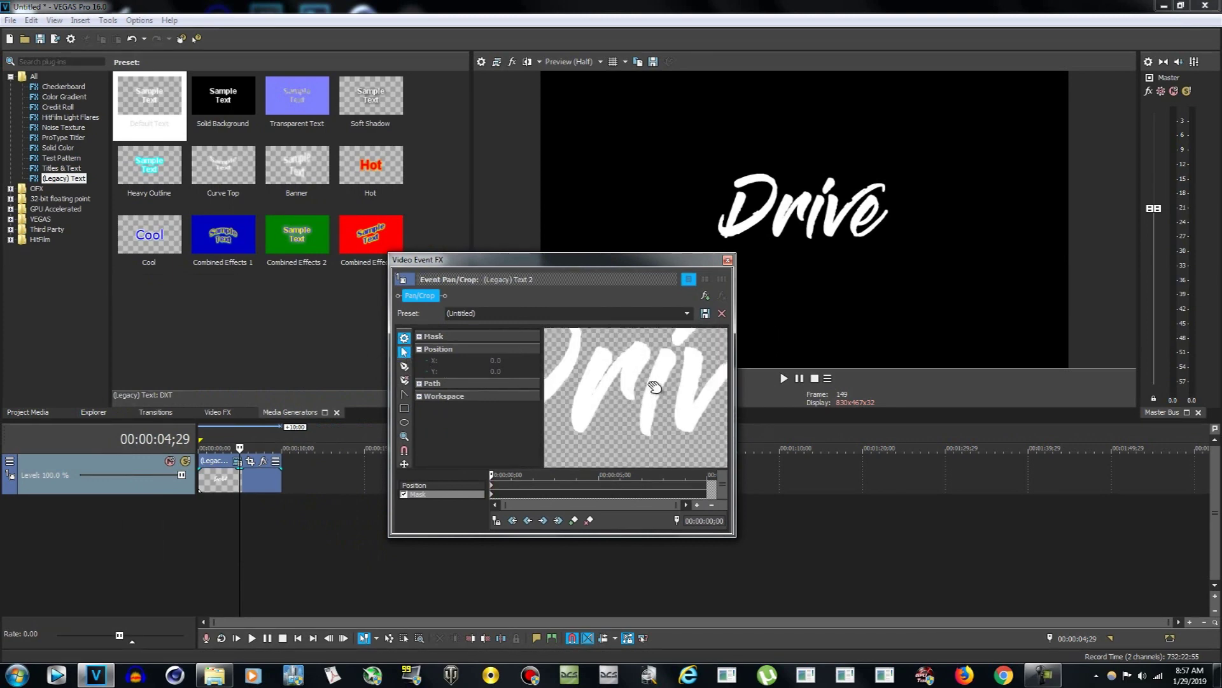
{"action": "scroll", "coordinate": [637, 385], "scroll_direction": "down", "scroll_amount": 3}
{"action": "scroll", "coordinate": [662, 394], "scroll_direction": "up", "scroll_amount": 5}
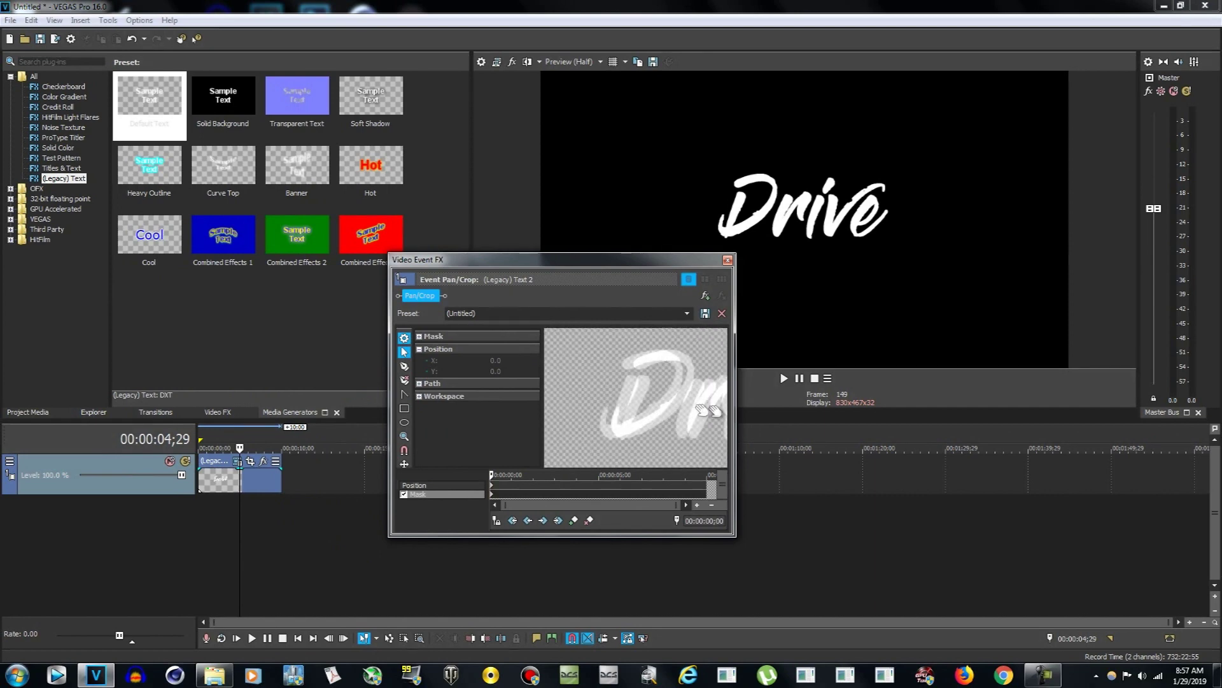
{"action": "scroll", "coordinate": [675, 406], "scroll_direction": "up", "scroll_amount": 2}
{"action": "scroll", "coordinate": [669, 404], "scroll_direction": "down", "scroll_amount": 2}
{"action": "scroll", "coordinate": [665, 401], "scroll_direction": "up", "scroll_amount": 2}
{"action": "scroll", "coordinate": [665, 401], "scroll_direction": "down", "scroll_amount": 2}
{"action": "scroll", "coordinate": [659, 391], "scroll_direction": "up", "scroll_amount": 2}
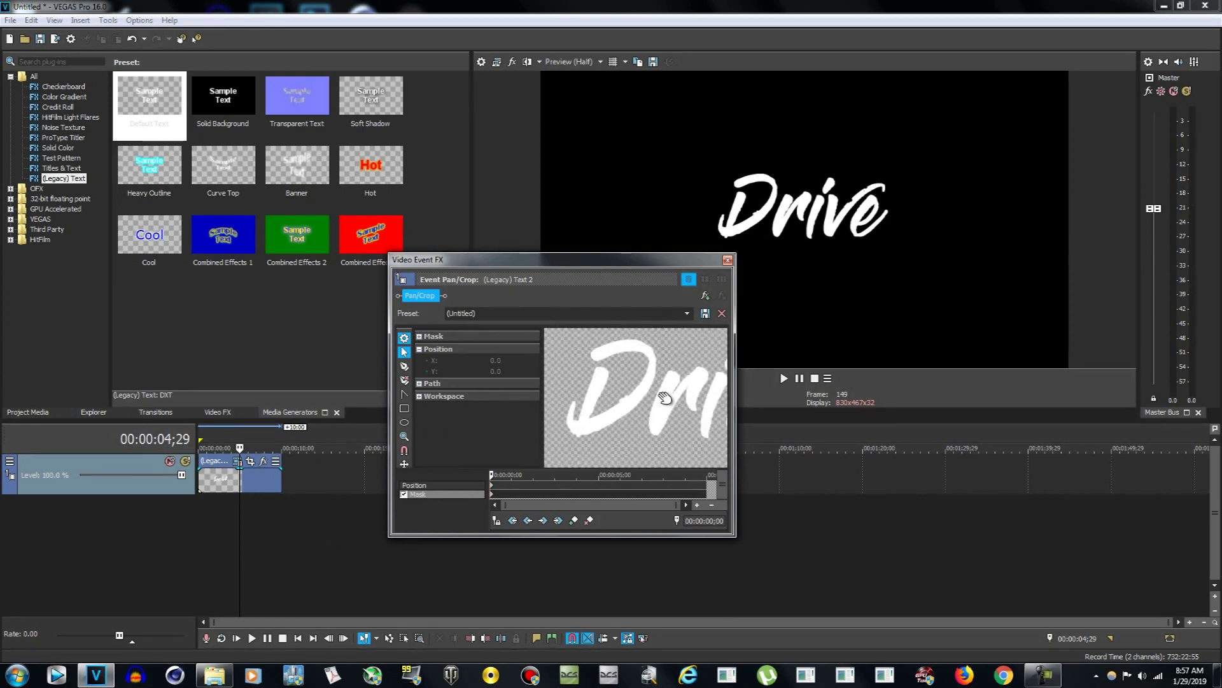
{"action": "scroll", "coordinate": [656, 391], "scroll_direction": "down", "scroll_amount": 2}
{"action": "scroll", "coordinate": [624, 398], "scroll_direction": "up", "scroll_amount": 3}
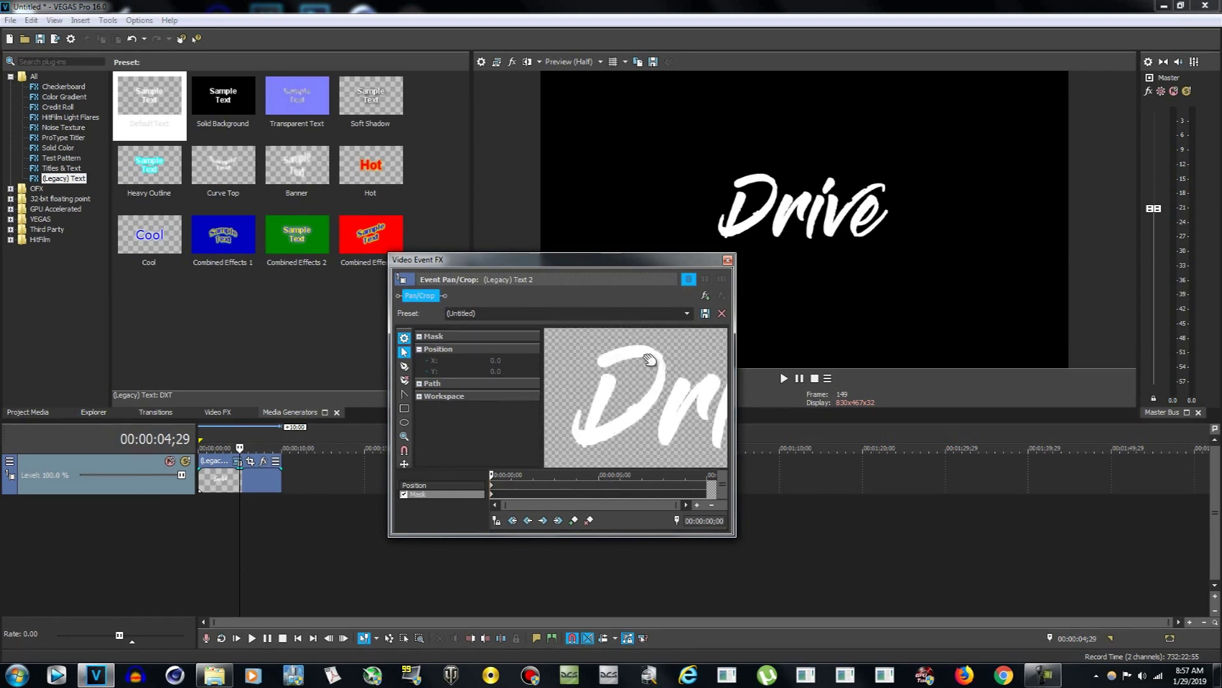
{"action": "scroll", "coordinate": [565, 370], "scroll_direction": "up", "scroll_amount": 2}
{"action": "left_click", "coordinate": [405, 365]}
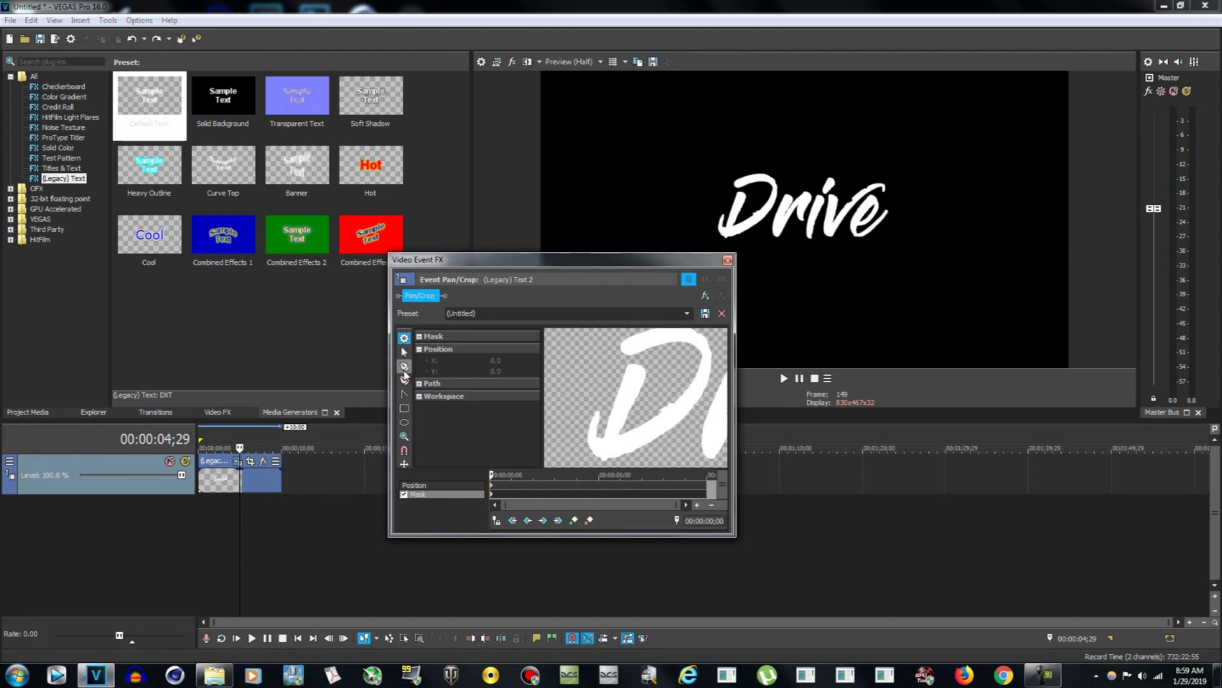
{"action": "left_click", "coordinate": [623, 360]}
{"action": "left_click", "coordinate": [623, 361]}
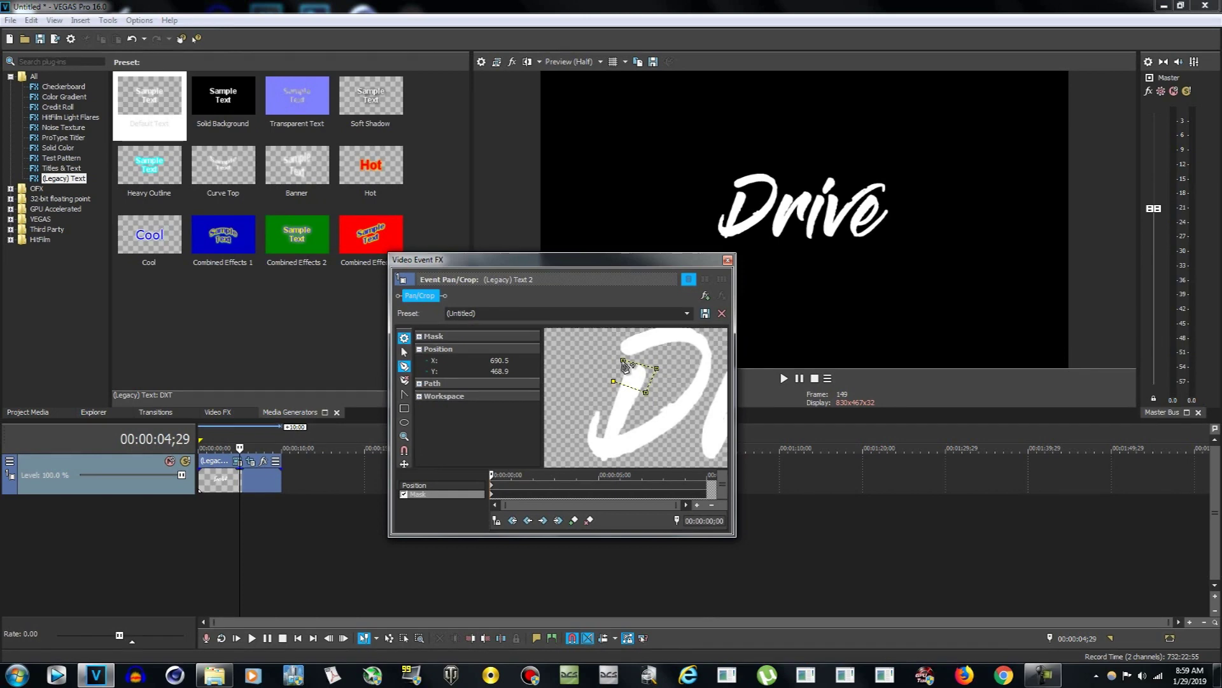
{"action": "left_click_drag", "start_coordinate": [624, 363], "coordinate": [646, 382]}
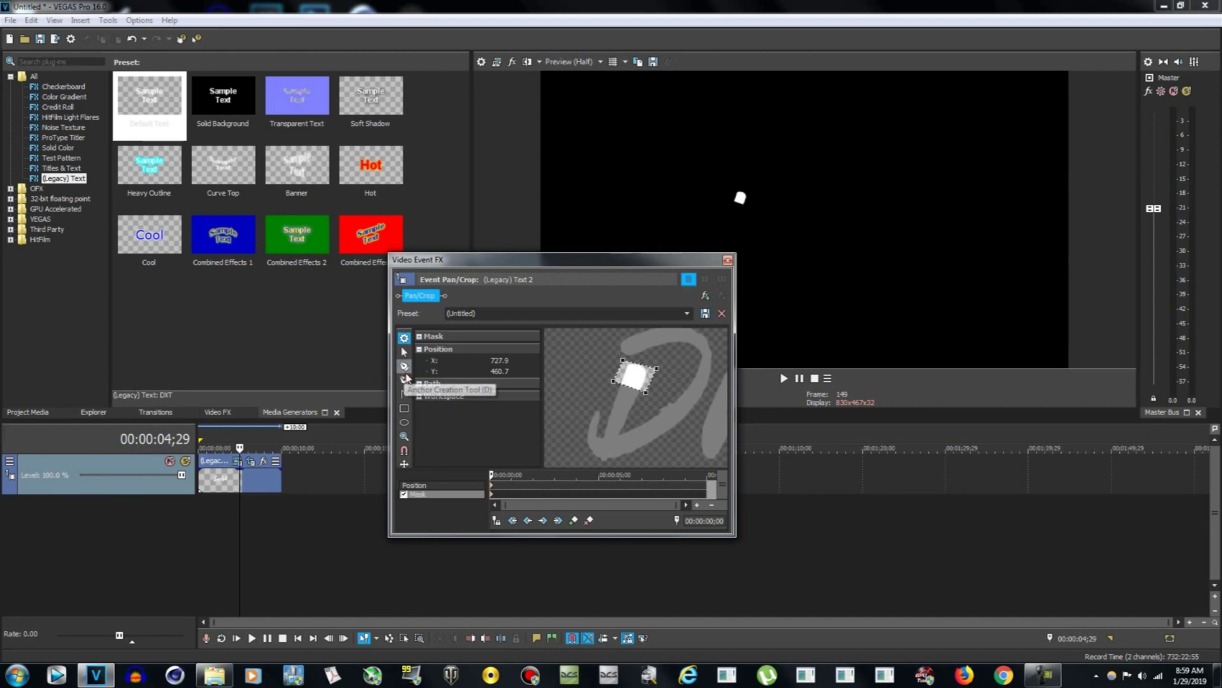
Step: Go to 00:00:00;03 in the mask keyframe timeline and add an anchor on the mask's lower edge
{"action": "scroll", "coordinate": [504, 492], "scroll_direction": "up", "scroll_amount": 3}
{"action": "scroll", "coordinate": [503, 493], "scroll_direction": "up", "scroll_amount": 5}
{"action": "scroll", "coordinate": [497, 493], "scroll_direction": "up", "scroll_amount": 4}
{"action": "scroll", "coordinate": [499, 494], "scroll_direction": "down", "scroll_amount": 3}
{"action": "scroll", "coordinate": [498, 495], "scroll_direction": "up", "scroll_amount": 2}
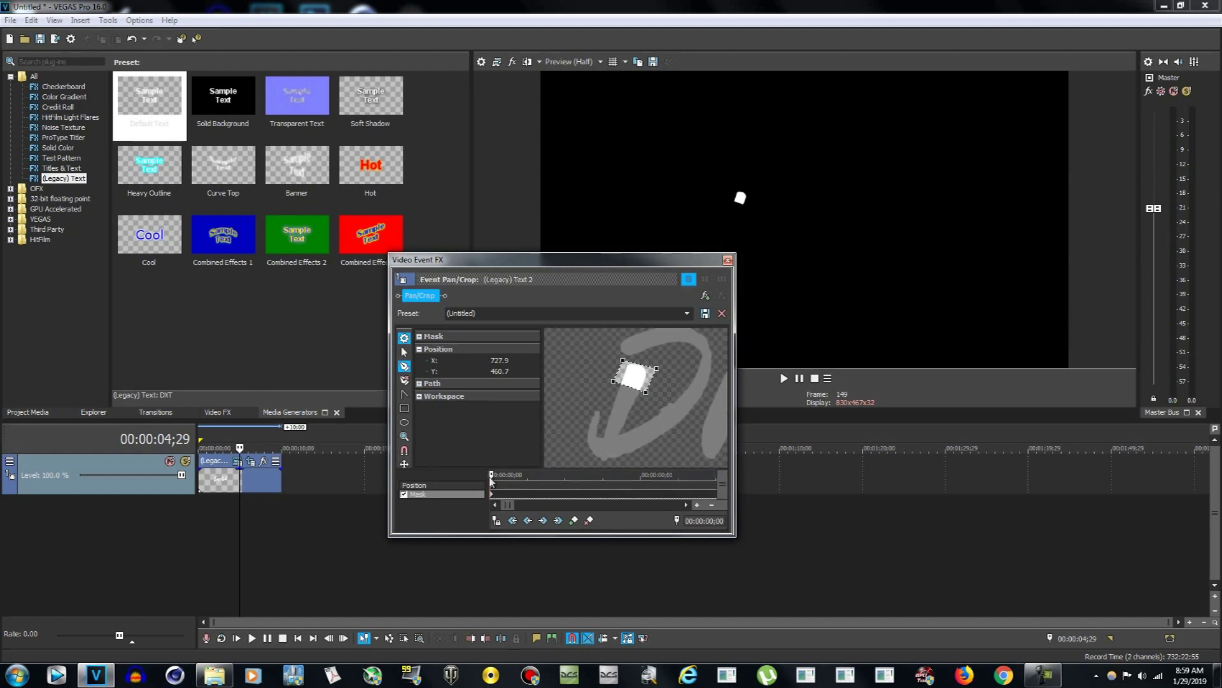
{"action": "scroll", "coordinate": [537, 476], "scroll_direction": "down", "scroll_amount": 1}
{"action": "left_click", "coordinate": [610, 496]}
{"action": "scroll", "coordinate": [610, 496], "scroll_direction": "down", "scroll_amount": 1}
{"action": "scroll", "coordinate": [555, 490], "scroll_direction": "down", "scroll_amount": 1}
{"action": "mouse_move", "coordinate": [535, 474]}
{"action": "left_mouse_down"}
{"action": "mouse_move", "coordinate": [669, 473]}
{"action": "mouse_move", "coordinate": [485, 475]}
{"action": "left_mouse_up"}
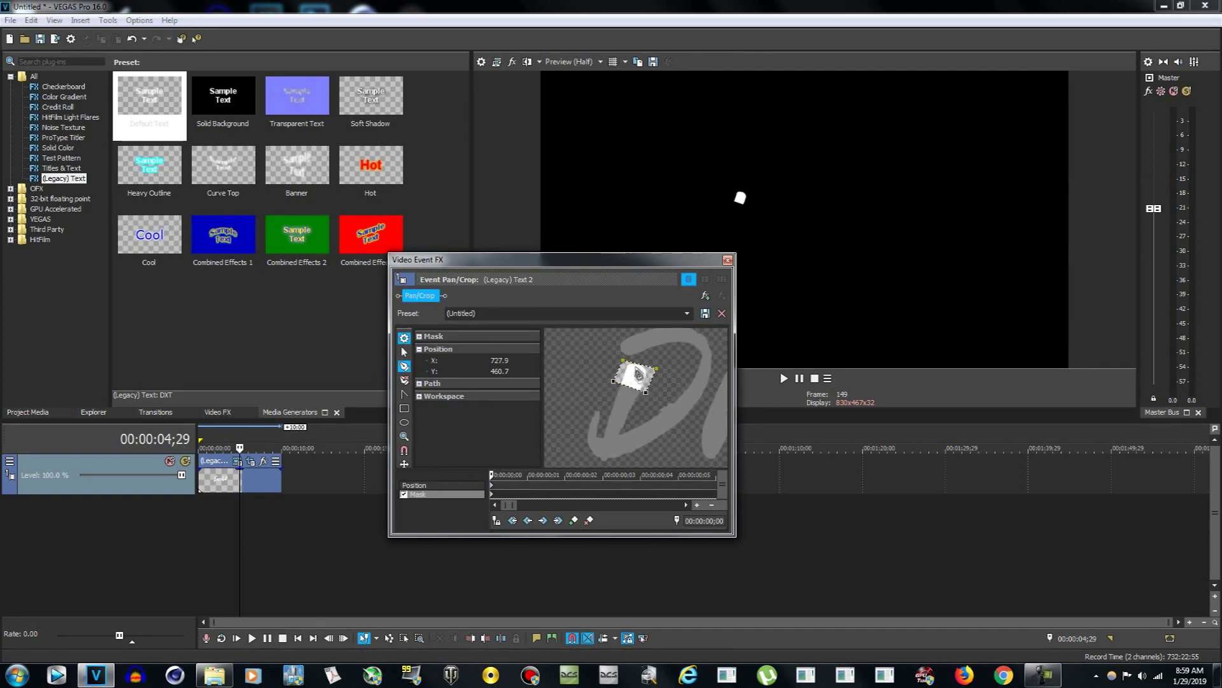
{"action": "left_click_drag", "start_coordinate": [497, 473], "coordinate": [564, 474]}
{"action": "mouse_move", "coordinate": [564, 474]}
{"action": "left_mouse_down"}
{"action": "mouse_move", "coordinate": [602, 475]}
{"action": "mouse_move", "coordinate": [585, 476]}
{"action": "left_mouse_up"}
{"action": "left_click", "coordinate": [631, 391]}
{"action": "left_click", "coordinate": [628, 386]}
Step: Extend the mask down the D's stem, moving its lower-left anchor and a newly added lower-right anchor downward to about Y 527.5 and 541.6
{"action": "left_click", "coordinate": [406, 355]}
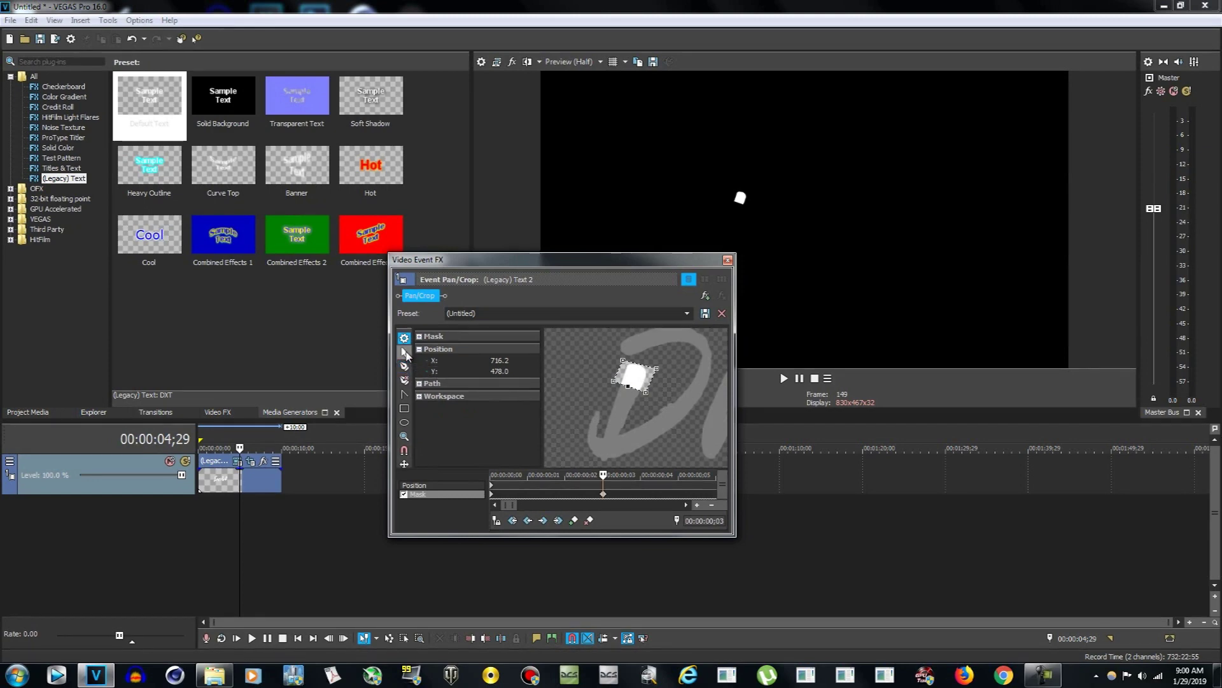
{"action": "left_click_drag", "start_coordinate": [613, 381], "coordinate": [607, 416]}
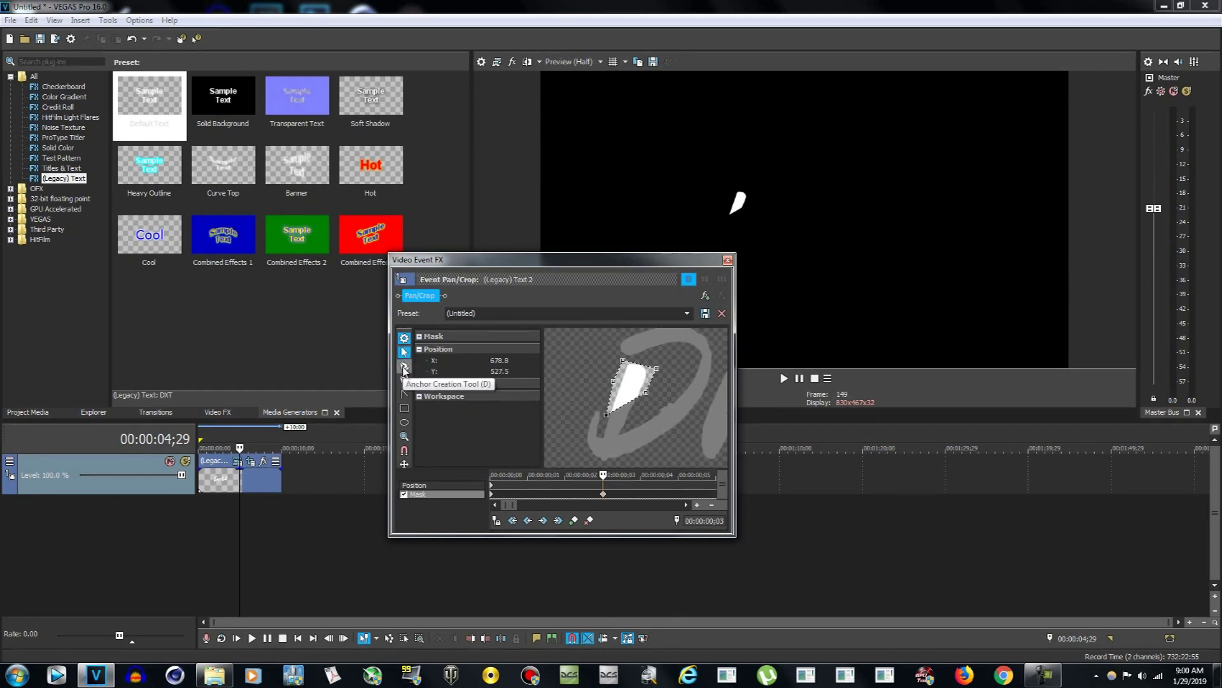
{"action": "left_click", "coordinate": [403, 368]}
{"action": "left_click", "coordinate": [628, 403]}
{"action": "left_click", "coordinate": [404, 352]}
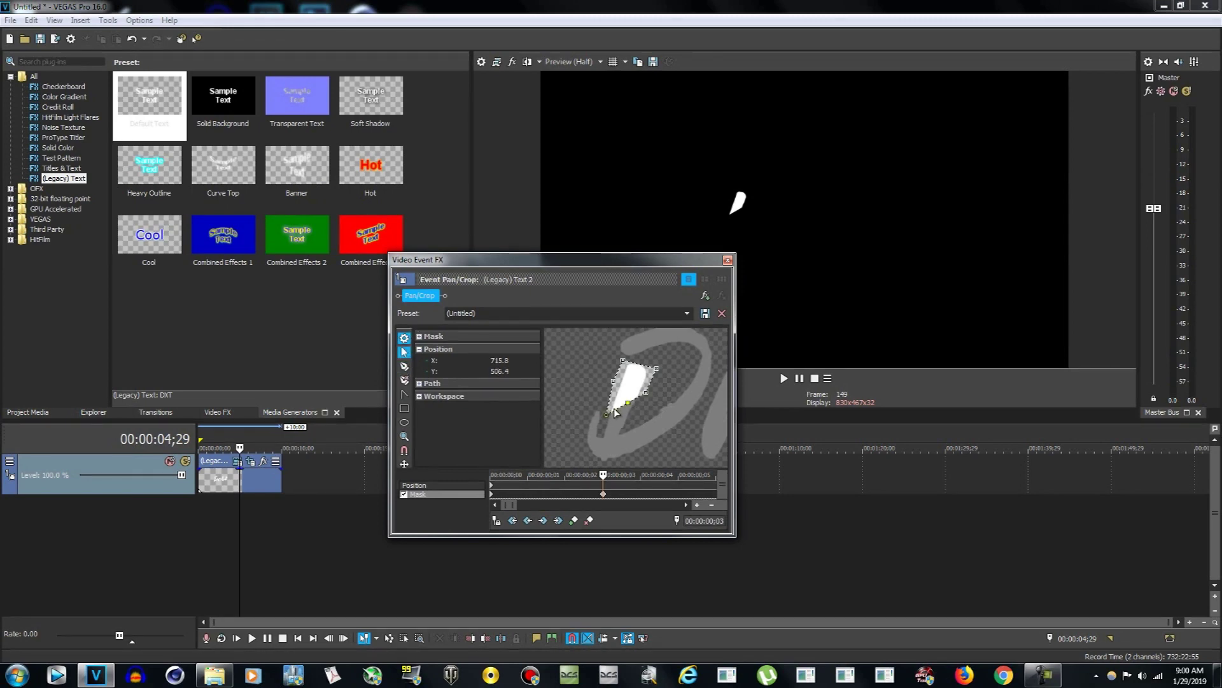
{"action": "left_click_drag", "start_coordinate": [627, 401], "coordinate": [629, 423]}
Step: At 00:00:00;06, add an anchor on the mask's lower edge and pull the lower-left anchor down to about X 670.1, Y 567.9
{"action": "left_click_drag", "start_coordinate": [592, 475], "coordinate": [564, 465]}
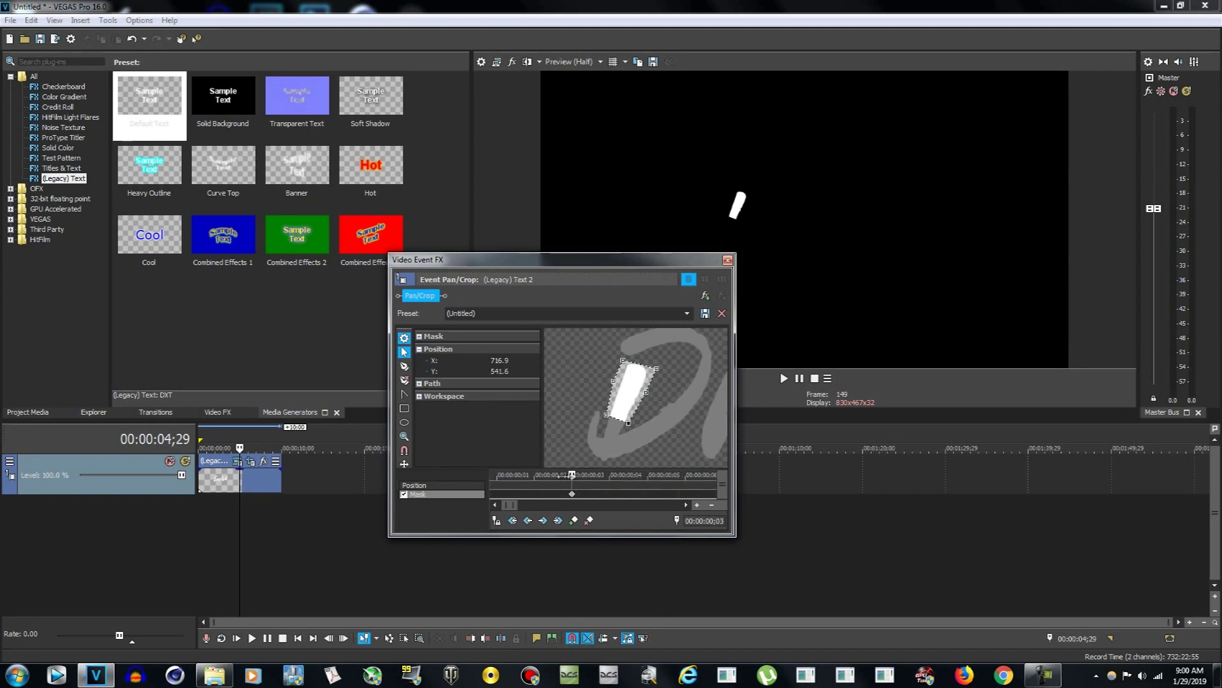
{"action": "left_click", "coordinate": [573, 494]}
{"action": "left_click_drag", "start_coordinate": [577, 474], "coordinate": [685, 475]}
{"action": "left_click", "coordinate": [404, 366]}
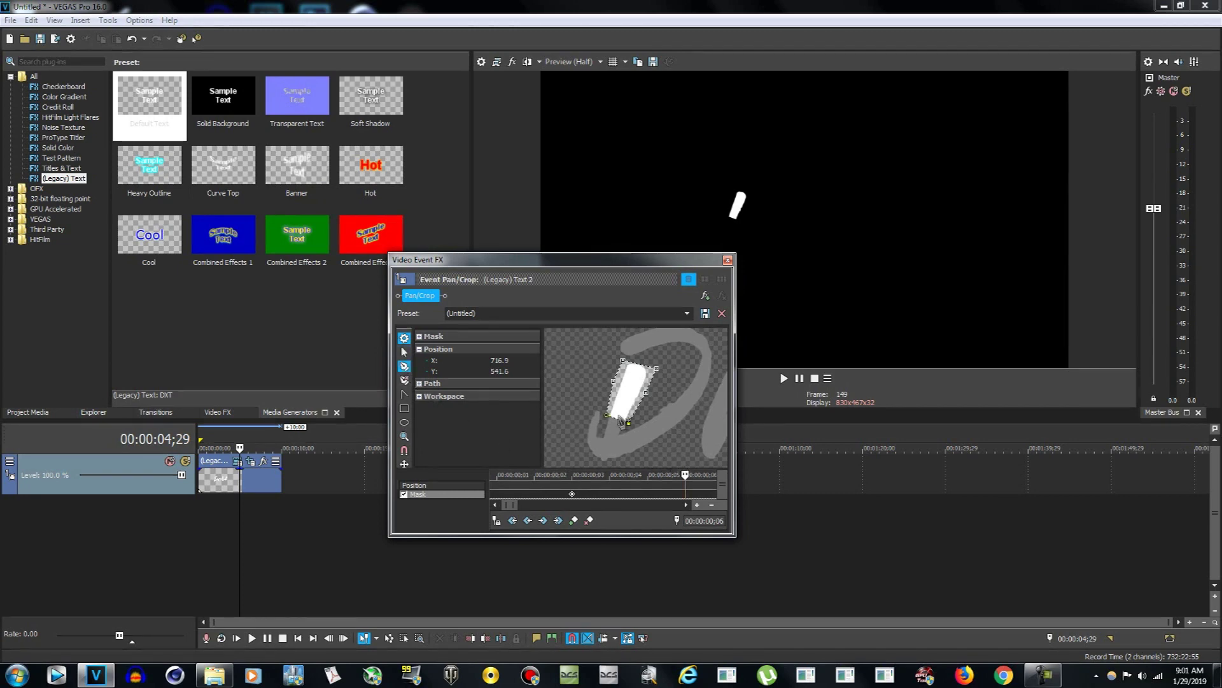
{"action": "left_click_drag", "start_coordinate": [621, 427], "coordinate": [619, 422]}
{"action": "left_click", "coordinate": [404, 352]}
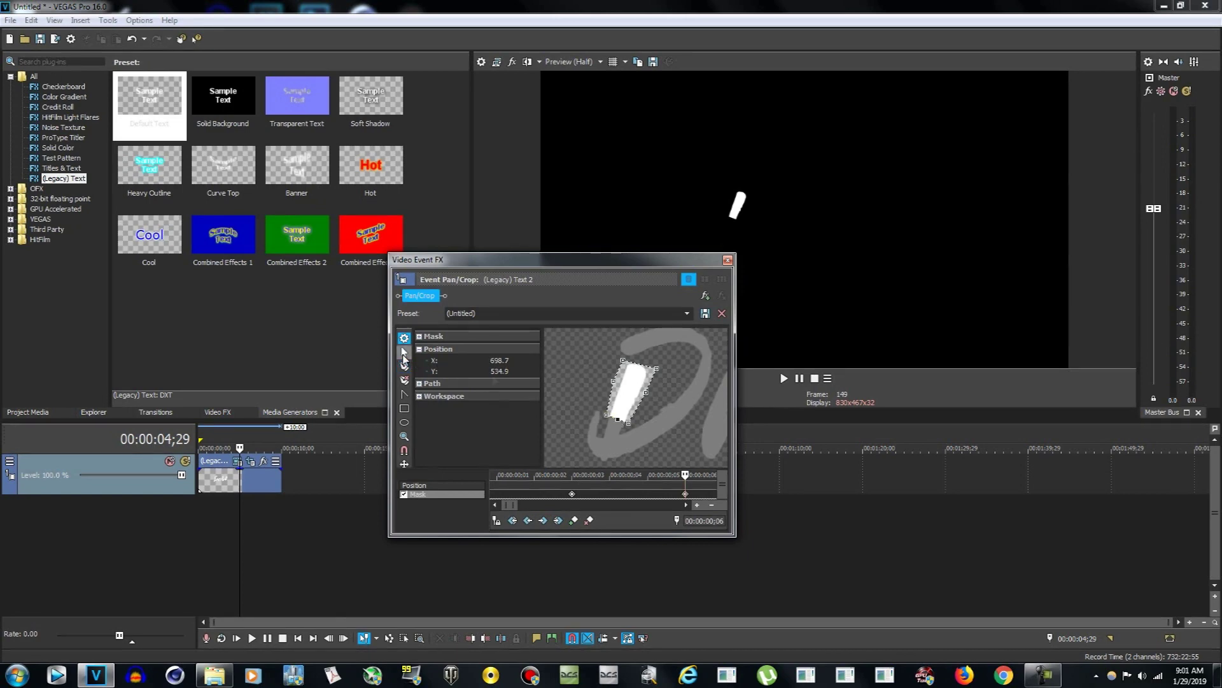
{"action": "left_click", "coordinate": [610, 428]}
{"action": "left_click_drag", "start_coordinate": [609, 429], "coordinate": [602, 440]}
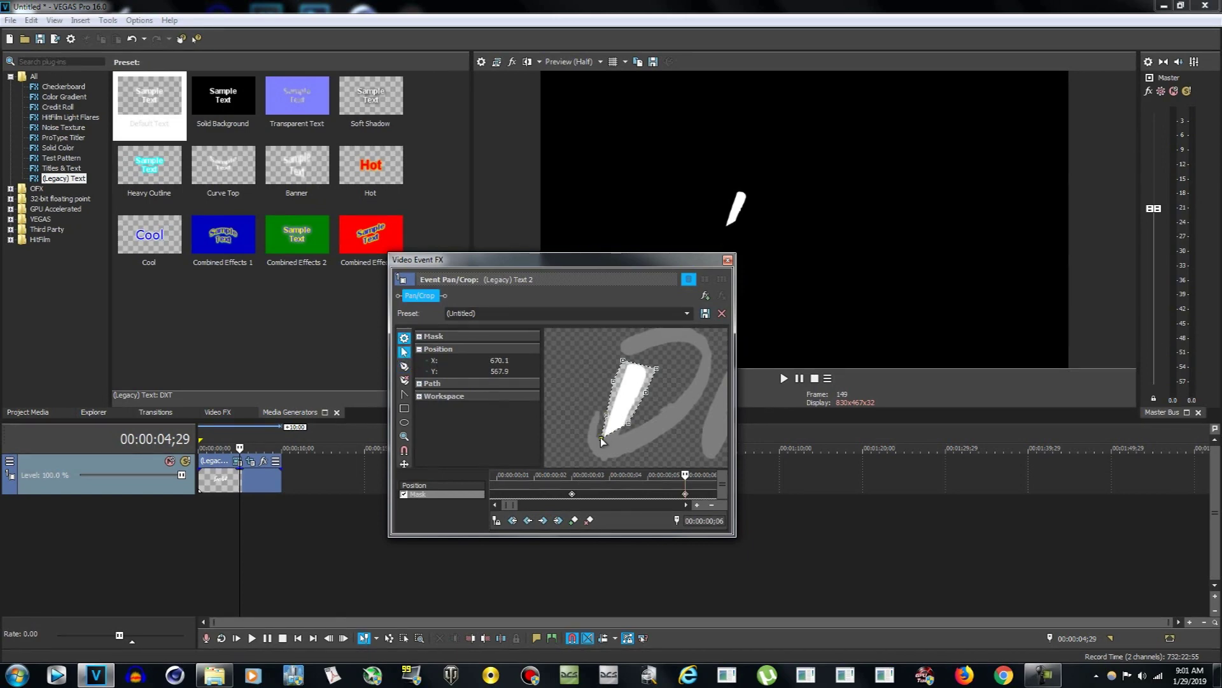
Step: Add another anchor on the mask's lower edge and pull it to the stem's lower tip, about X 665.7, Y 609.7
{"action": "left_click", "coordinate": [403, 366]}
{"action": "left_click", "coordinate": [615, 429]}
{"action": "left_click", "coordinate": [404, 351]}
{"action": "left_click_drag", "start_coordinate": [616, 433], "coordinate": [603, 464]}
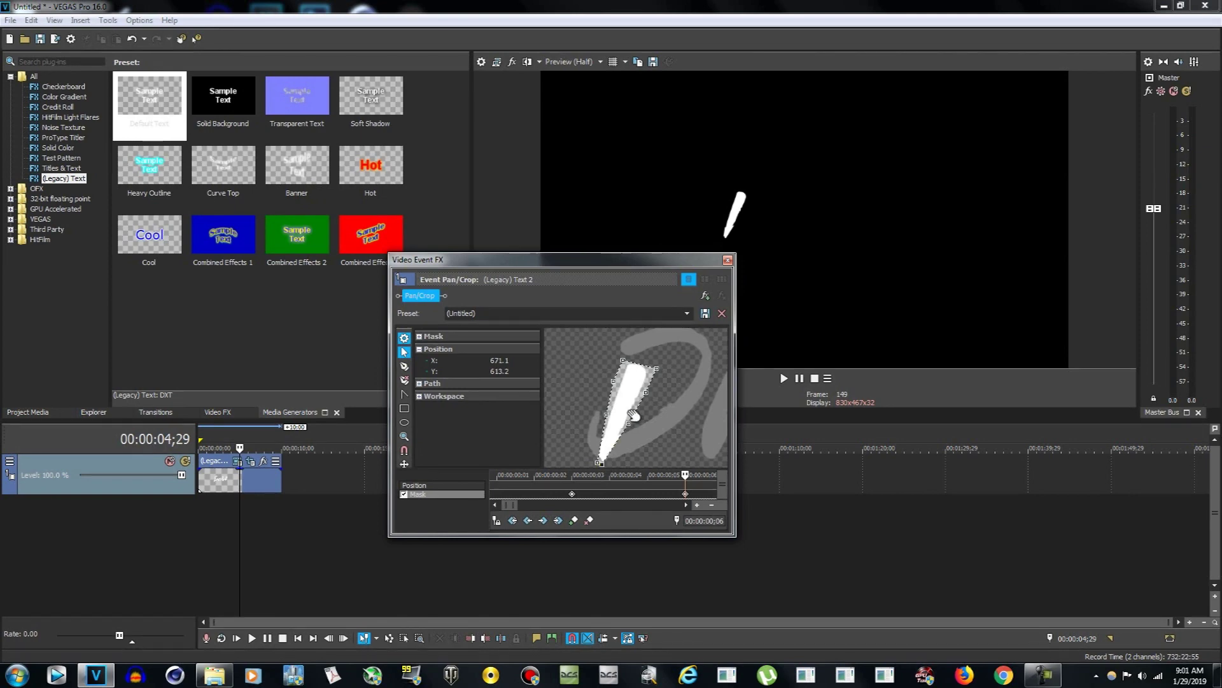
{"action": "left_click_drag", "start_coordinate": [629, 423], "coordinate": [622, 432]}
Step: At 00:00:00;09, add an anchor on the mask's left edge near the stem's foot and move it to about X 660.4, Y 564.6
{"action": "scroll", "coordinate": [597, 497], "scroll_direction": "down", "scroll_amount": 3}
{"action": "scroll", "coordinate": [597, 498], "scroll_direction": "down", "scroll_amount": 2}
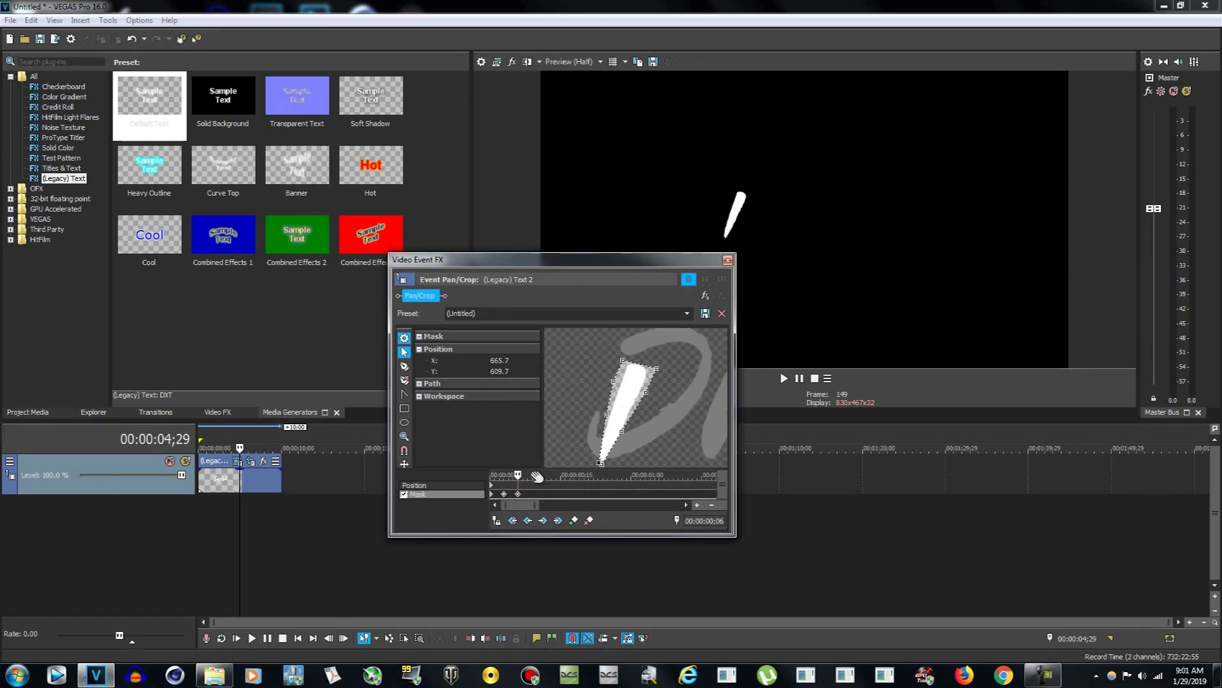
{"action": "mouse_move", "coordinate": [526, 474]}
{"action": "left_mouse_down"}
{"action": "mouse_move", "coordinate": [492, 474]}
{"action": "mouse_move", "coordinate": [522, 481]}
{"action": "left_mouse_up"}
{"action": "left_click_drag", "start_coordinate": [525, 480], "coordinate": [534, 480]}
{"action": "left_click", "coordinate": [403, 367]}
{"action": "left_click_drag", "start_coordinate": [604, 444], "coordinate": [603, 438]}
{"action": "left_click", "coordinate": [403, 352]}
{"action": "left_click_drag", "start_coordinate": [604, 440], "coordinate": [598, 437]}
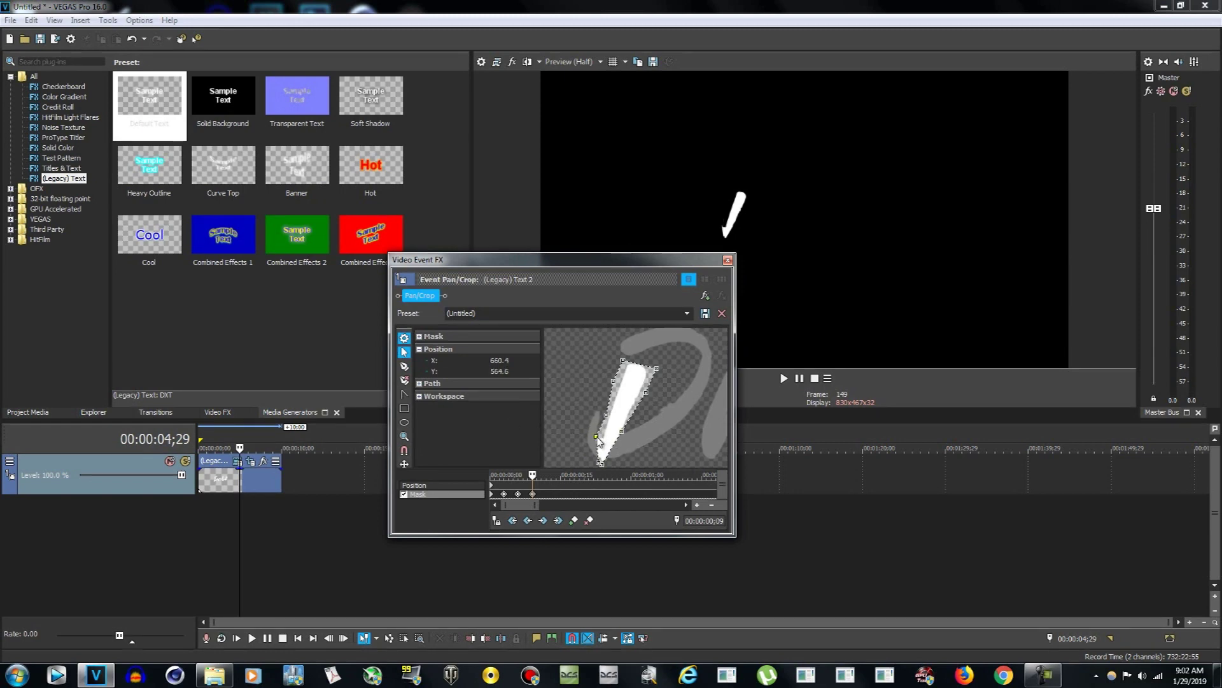
Step: Add an anchor near the stem's foot and pull it out to about X 625.0, Y 563.7, around the D's lower-left hook
{"action": "left_click", "coordinate": [405, 366]}
{"action": "left_click_drag", "start_coordinate": [599, 457], "coordinate": [600, 463]}
{"action": "left_click", "coordinate": [402, 352]}
{"action": "left_click_drag", "start_coordinate": [598, 451], "coordinate": [578, 439]}
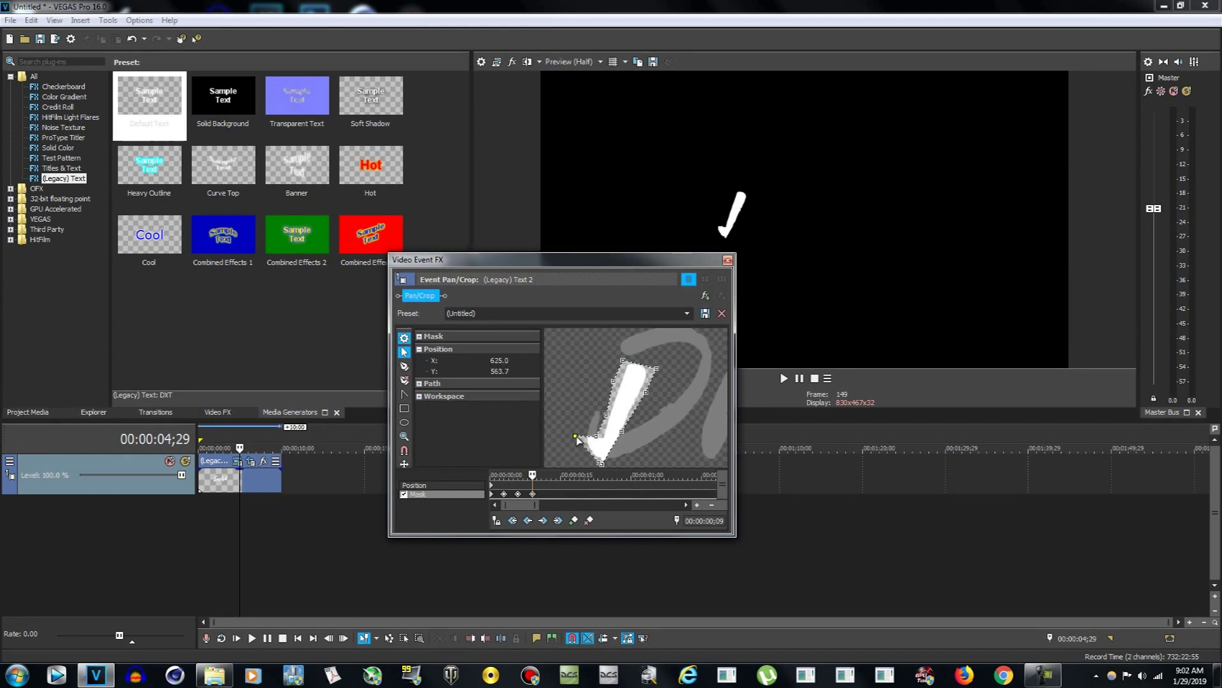
Step: Add one more anchor on the hook part of the mask and raise it to about X 650.9, Y 505.9
{"action": "left_click", "coordinate": [404, 365]}
{"action": "left_click", "coordinate": [591, 441]}
{"action": "left_click", "coordinate": [404, 351]}
{"action": "left_click_drag", "start_coordinate": [590, 437], "coordinate": [593, 428]}
{"action": "left_click", "coordinate": [590, 403]}
Step: At 00:00:00;12, raise the inner hook anchor to about X 667.0, Y 507.4, and shift the resulting mask keyframe one frame earlier
{"action": "mouse_move", "coordinate": [534, 474]}
{"action": "left_mouse_down"}
{"action": "mouse_move", "coordinate": [500, 474]}
{"action": "mouse_move", "coordinate": [546, 475]}
{"action": "left_mouse_up"}
{"action": "scroll", "coordinate": [553, 495], "scroll_direction": "up", "scroll_amount": 2}
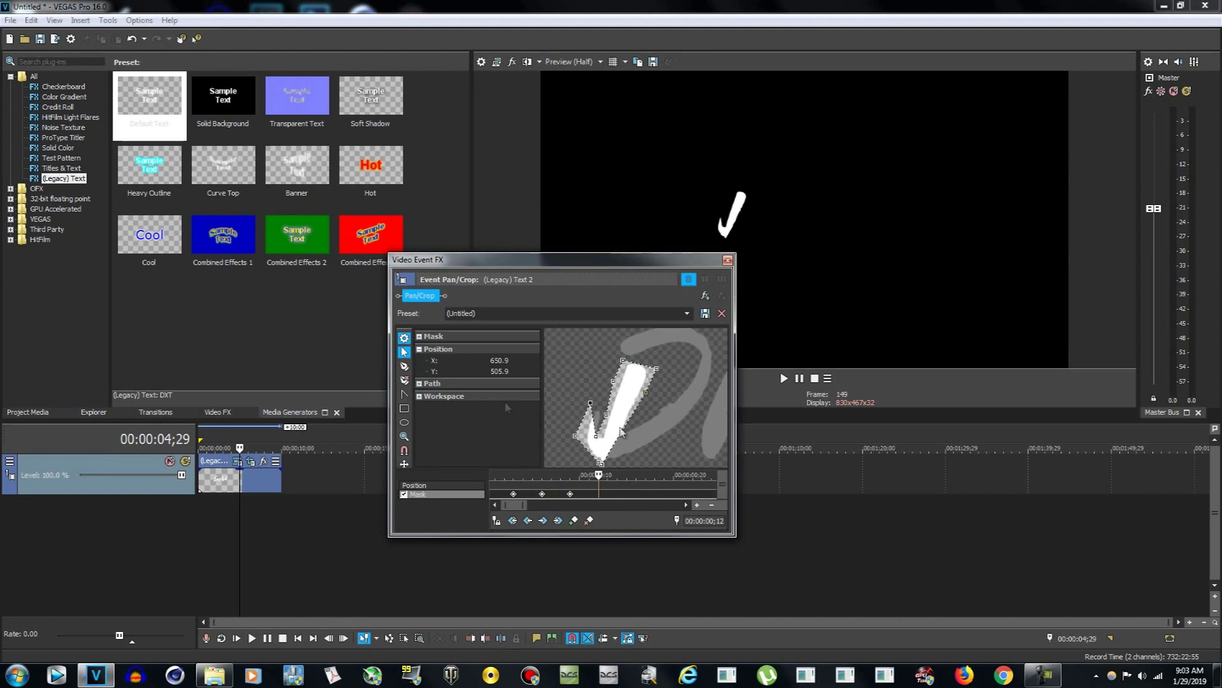
{"action": "left_click", "coordinate": [404, 352]}
{"action": "left_click", "coordinate": [595, 437]}
{"action": "left_click_drag", "start_coordinate": [597, 437], "coordinate": [599, 406]}
{"action": "mouse_move", "coordinate": [598, 475]}
{"action": "left_mouse_down"}
{"action": "mouse_move", "coordinate": [538, 474]}
{"action": "mouse_move", "coordinate": [599, 474]}
{"action": "left_mouse_up"}
{"action": "left_click_drag", "start_coordinate": [600, 495], "coordinate": [590, 494]}
Step: At 00:00:00;14, add an anchor beside the stem's foot and extend the mask over the D's lower curve, to about X 801.4, Y 578.8
{"action": "left_click_drag", "start_coordinate": [599, 474], "coordinate": [570, 474]}
{"action": "mouse_move", "coordinate": [575, 475]}
{"action": "left_mouse_down"}
{"action": "mouse_move", "coordinate": [558, 475]}
{"action": "mouse_move", "coordinate": [588, 474]}
{"action": "left_mouse_up"}
{"action": "left_click_drag", "start_coordinate": [586, 474], "coordinate": [589, 475]}
{"action": "left_click_drag", "start_coordinate": [598, 474], "coordinate": [608, 474]}
{"action": "left_click", "coordinate": [405, 367]}
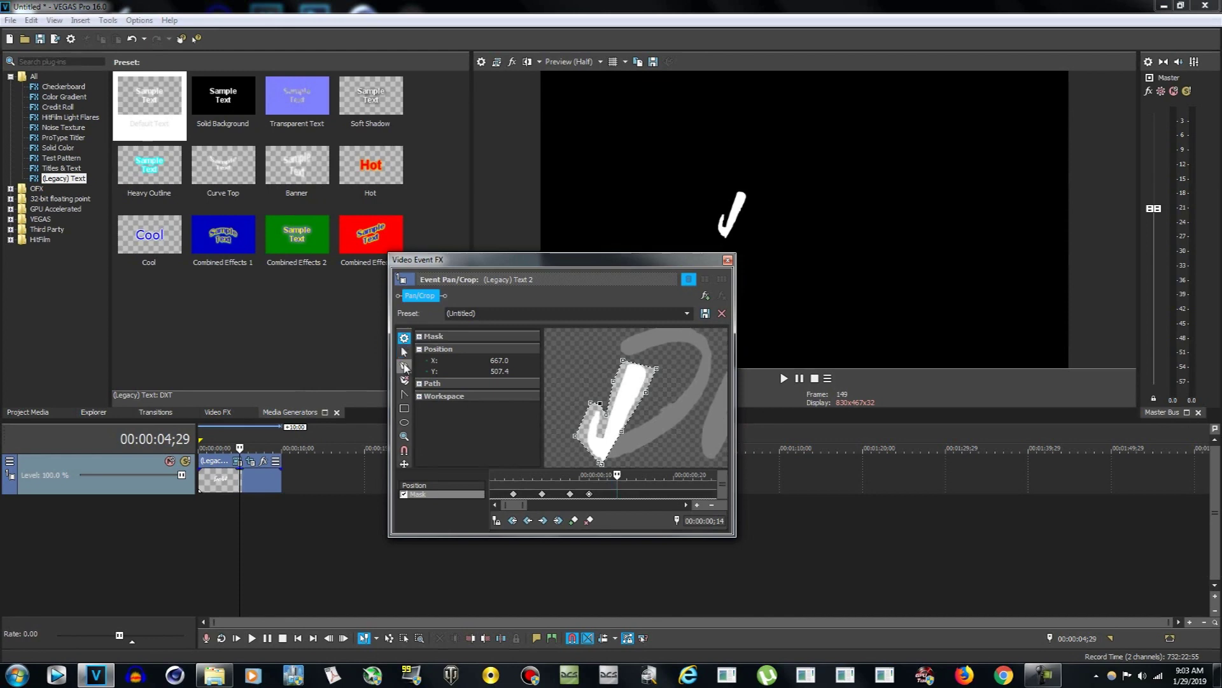
{"action": "left_click", "coordinate": [613, 444]}
{"action": "left_click", "coordinate": [405, 352]}
{"action": "left_click_drag", "start_coordinate": [615, 446], "coordinate": [678, 447]}
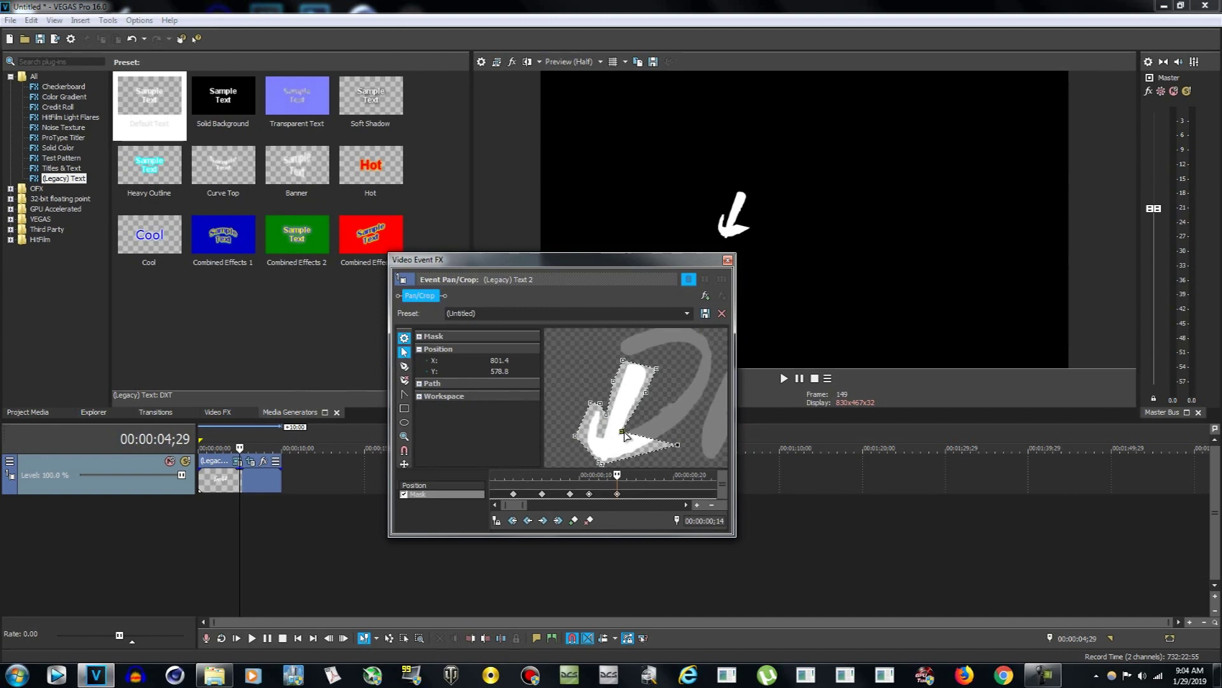
{"action": "left_click_drag", "start_coordinate": [622, 435], "coordinate": [659, 402]}
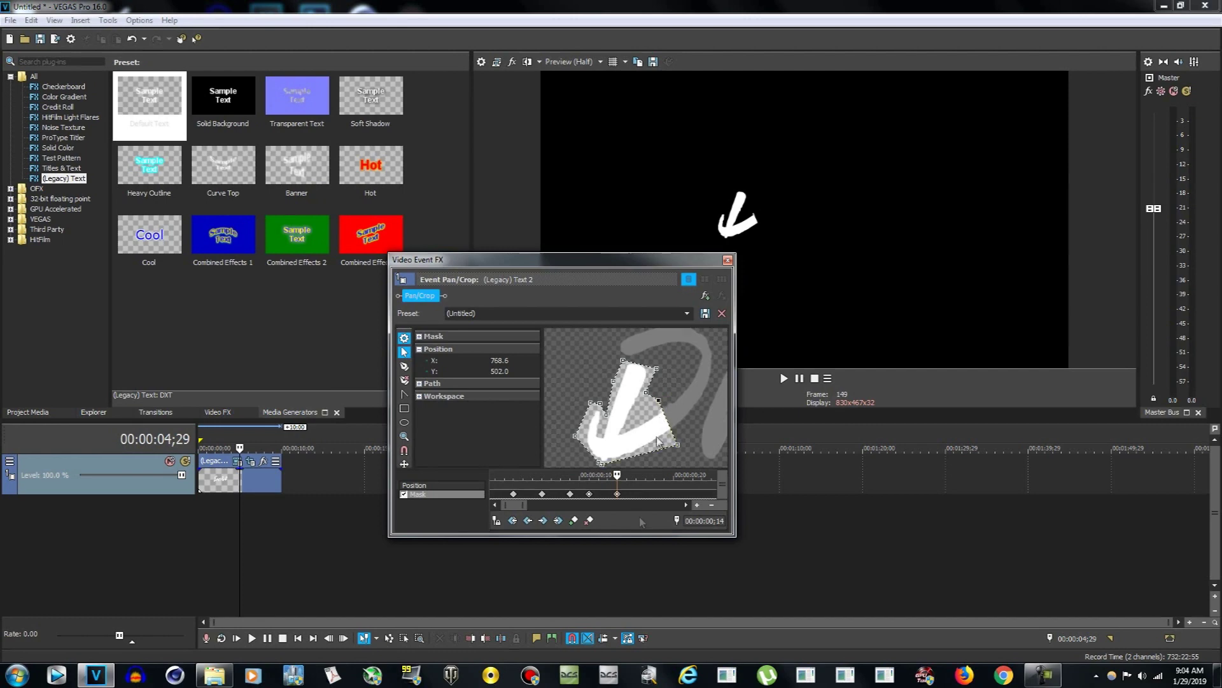
Step: At 00:00:00;17, add an anchor on the mask's right edge and pull it up the D's bowl to about X 868.9, Y 462.7
{"action": "mouse_move", "coordinate": [617, 474]}
{"action": "left_mouse_down"}
{"action": "mouse_move", "coordinate": [586, 474]}
{"action": "mouse_move", "coordinate": [625, 474]}
{"action": "left_mouse_up"}
{"action": "left_click", "coordinate": [617, 494]}
{"action": "left_click_drag", "start_coordinate": [617, 474], "coordinate": [645, 474]}
{"action": "left_click", "coordinate": [405, 366]}
{"action": "left_click", "coordinate": [666, 417]}
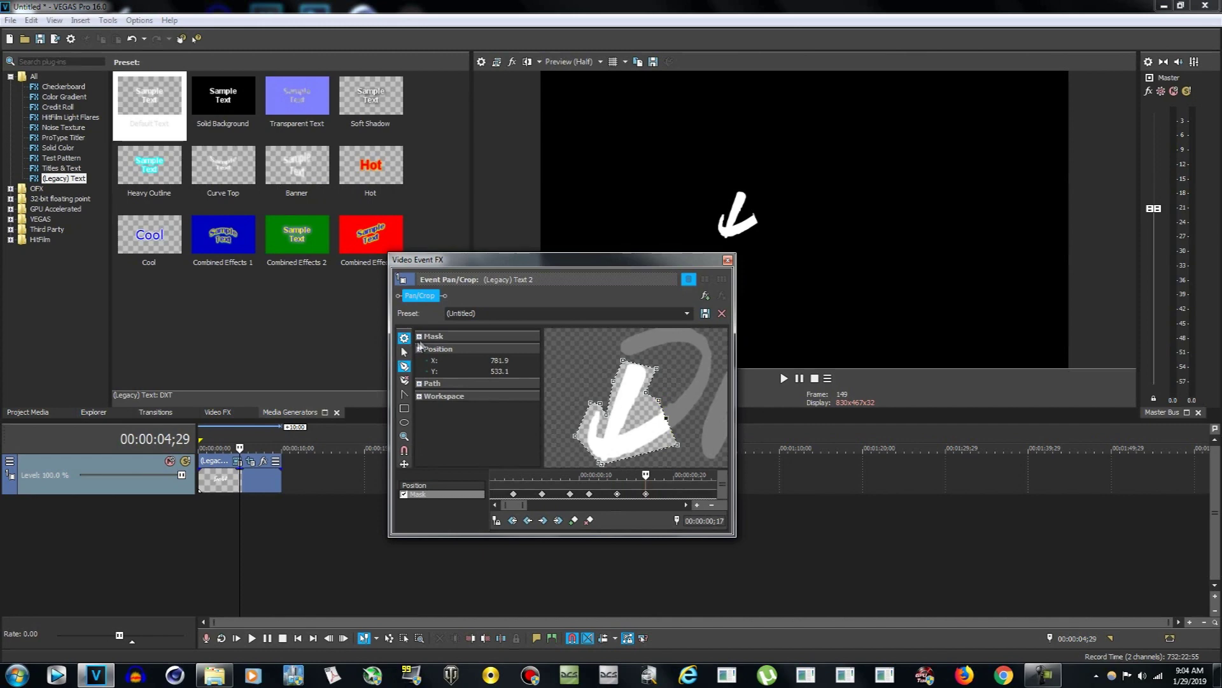
{"action": "left_click", "coordinate": [404, 352]}
{"action": "left_click_drag", "start_coordinate": [667, 417], "coordinate": [717, 379]}
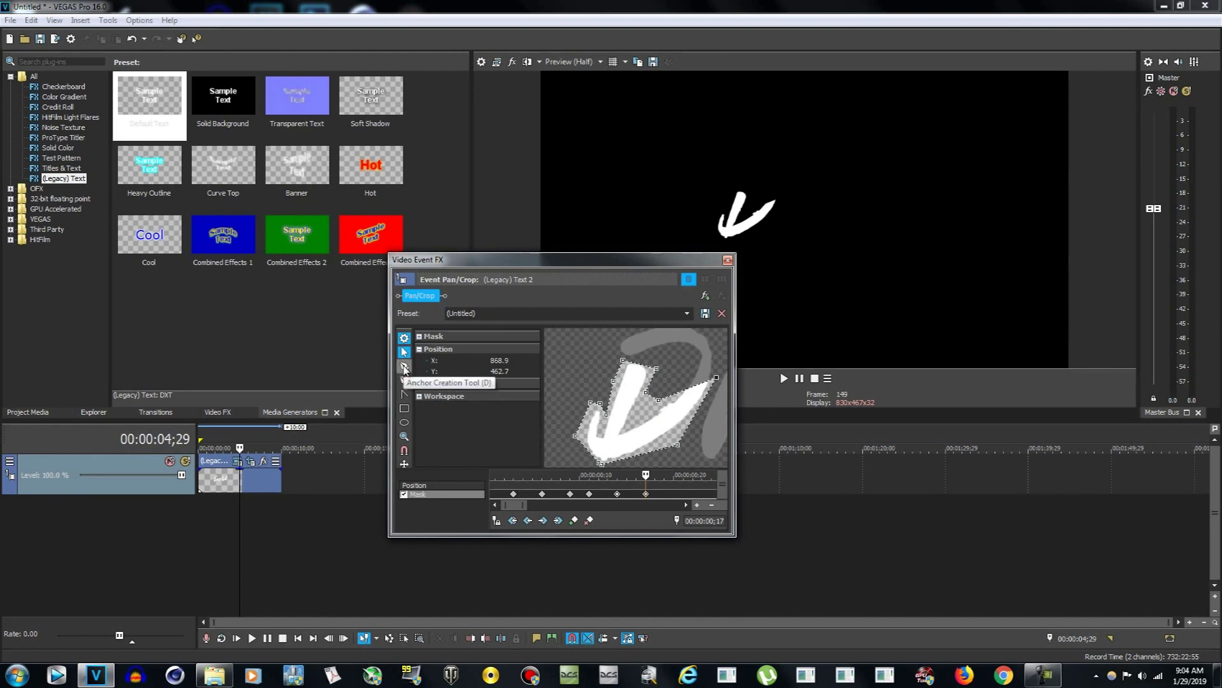
Step: Widen the mask around the D's right side and pull a newly added anchor up to about X 867.4, Y 391.7
{"action": "left_click", "coordinate": [404, 367]}
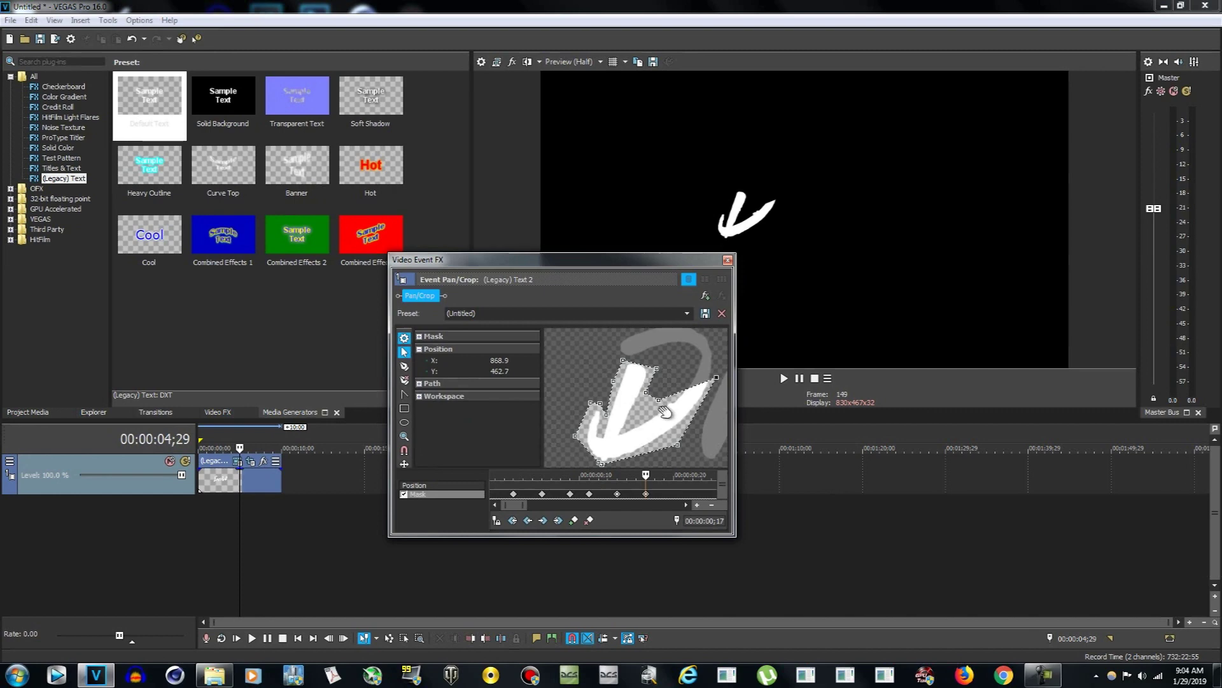
{"action": "left_click_drag", "start_coordinate": [659, 401], "coordinate": [715, 381]}
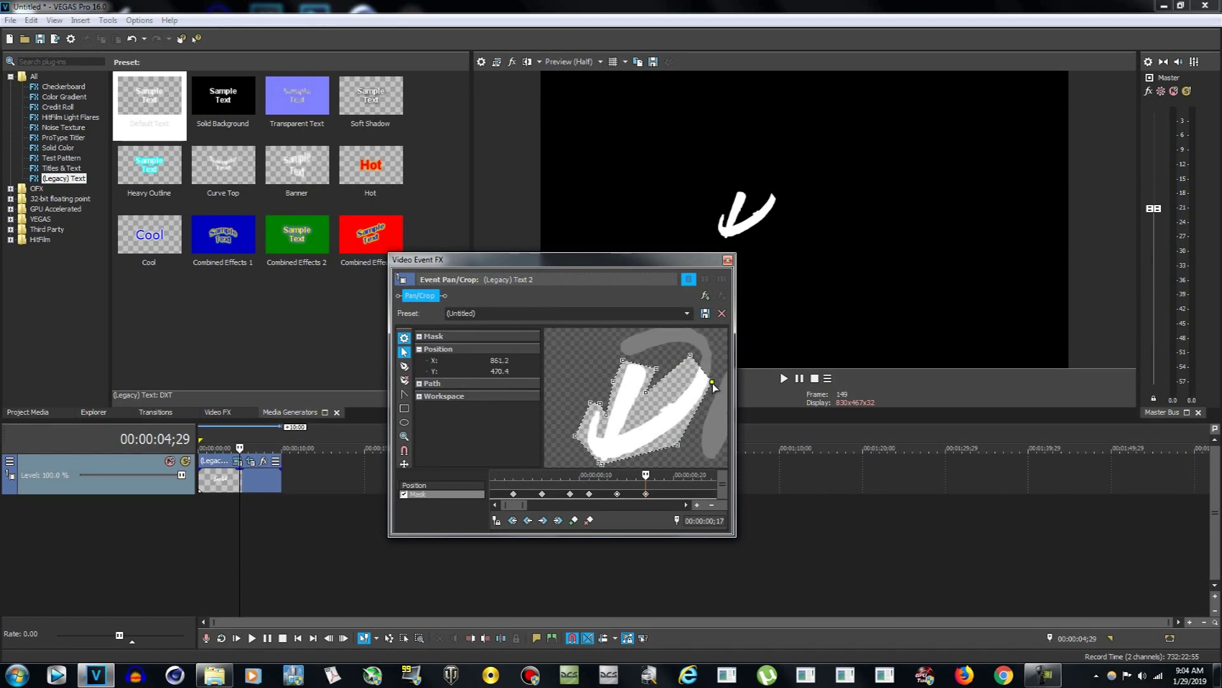
{"action": "left_click", "coordinate": [404, 366]}
{"action": "left_click", "coordinate": [704, 372]}
{"action": "left_click", "coordinate": [402, 350]}
{"action": "left_click_drag", "start_coordinate": [704, 372], "coordinate": [718, 338]}
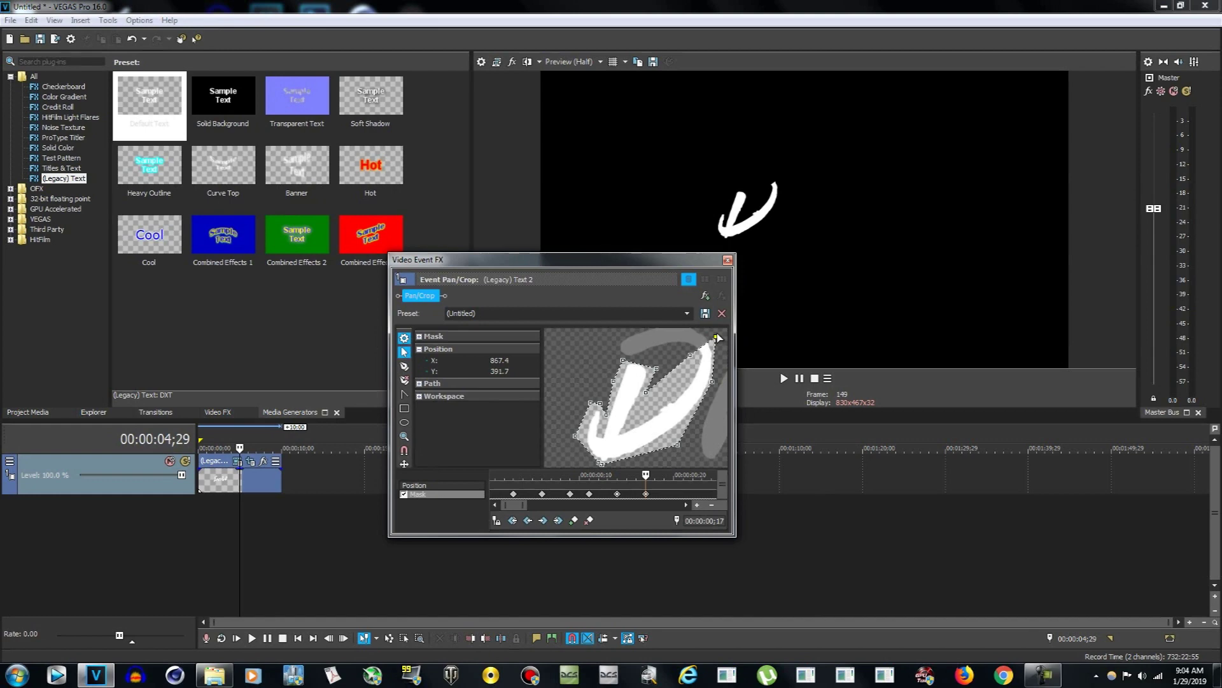
Step: At 00:00:00;20, add an anchor on the mask's upper edge near the top right of the D's bowl
{"action": "mouse_move", "coordinate": [646, 474]}
{"action": "left_mouse_down"}
{"action": "mouse_move", "coordinate": [627, 474]}
{"action": "mouse_move", "coordinate": [669, 476]}
{"action": "left_mouse_up"}
{"action": "left_click", "coordinate": [404, 366]}
{"action": "left_click_drag", "start_coordinate": [693, 356], "coordinate": [703, 345]}
{"action": "left_click", "coordinate": [404, 352]}
{"action": "left_click_drag", "start_coordinate": [706, 345], "coordinate": [698, 352]}
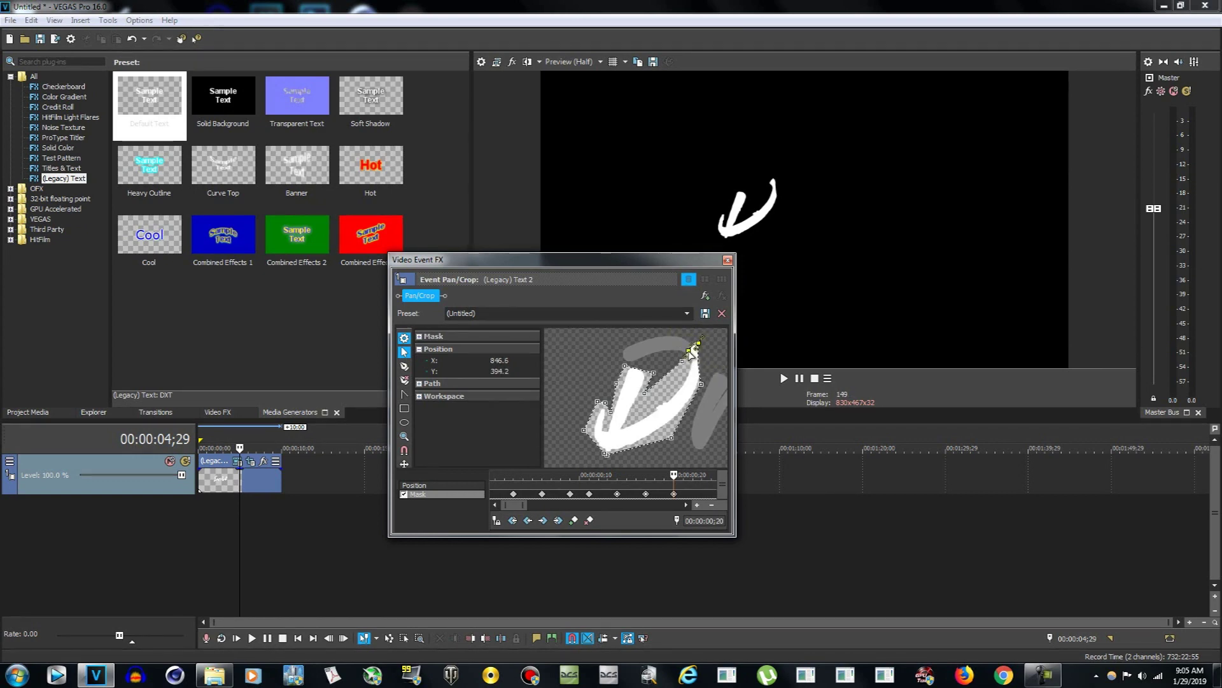
{"action": "left_click_drag", "start_coordinate": [694, 355], "coordinate": [695, 355]}
{"action": "left_click_drag", "start_coordinate": [697, 353], "coordinate": [697, 354]}
{"action": "left_click", "coordinate": [699, 356]}
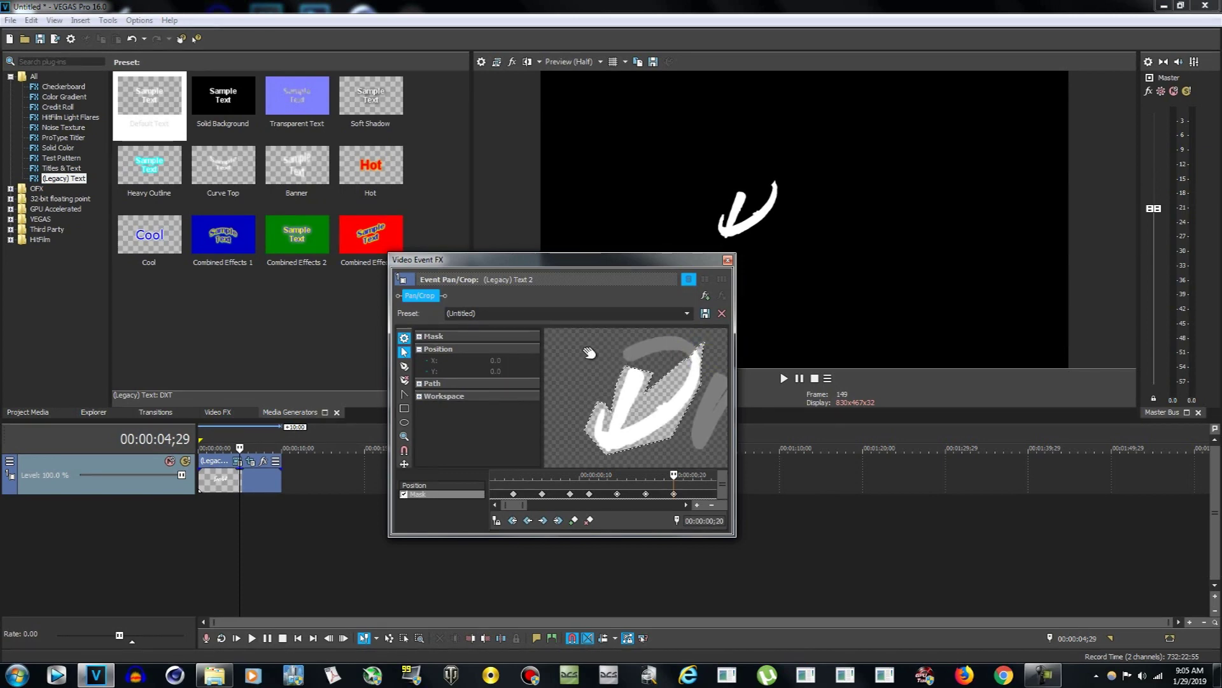
Step: Extend the mask leftward over the D's top curve, placing anchors at about X 757.3, Y 365.8 and X 778.5, Y 418.7
{"action": "left_click", "coordinate": [696, 352]}
{"action": "left_click_drag", "start_coordinate": [696, 352], "coordinate": [650, 335]}
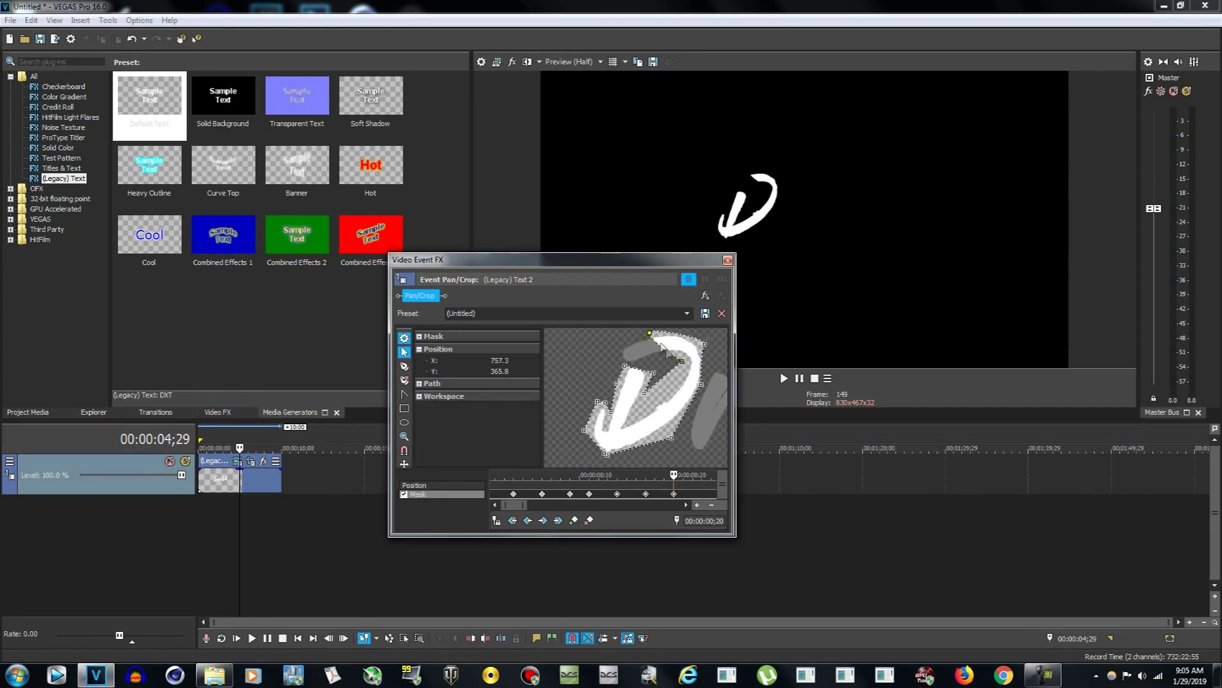
{"action": "mouse_move", "coordinate": [684, 361]}
{"action": "left_mouse_down"}
{"action": "mouse_move", "coordinate": [651, 360]}
{"action": "mouse_move", "coordinate": [662, 360]}
{"action": "left_mouse_up"}
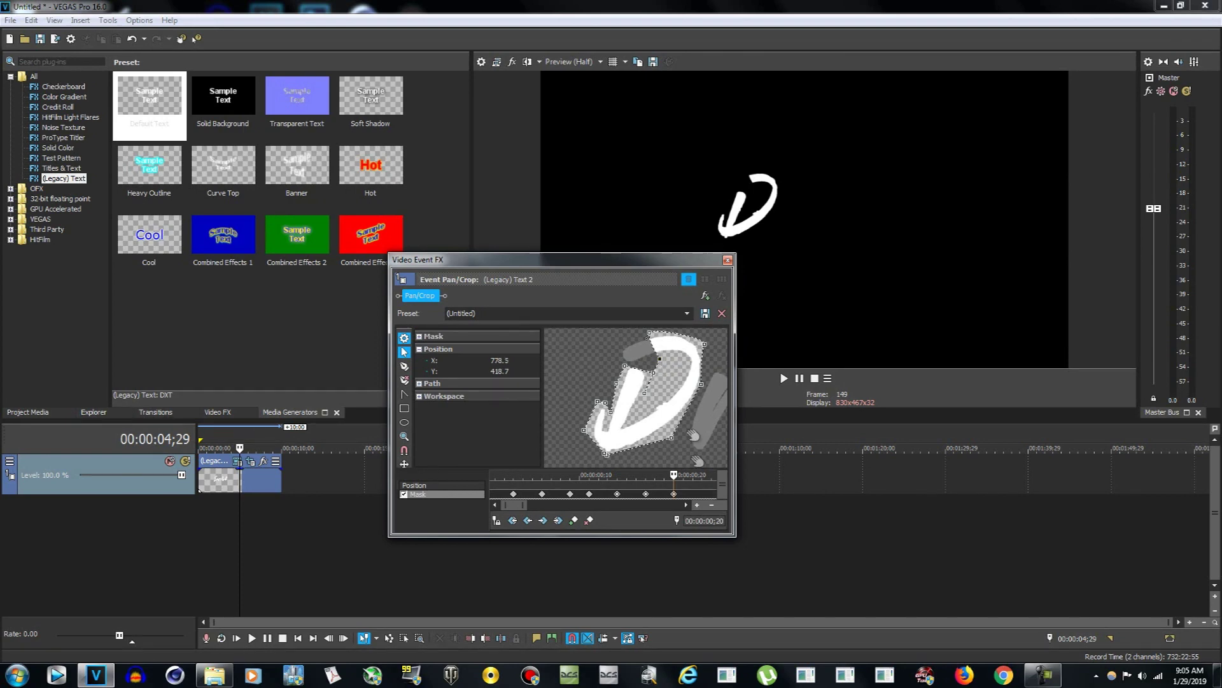
Step: At 00:00:00;22, add an anchor on the mask's left edge and pull it over the D's top stroke to about X 687.5, Y 402.2
{"action": "left_click_drag", "start_coordinate": [674, 474], "coordinate": [692, 475]}
{"action": "left_click", "coordinate": [405, 367]}
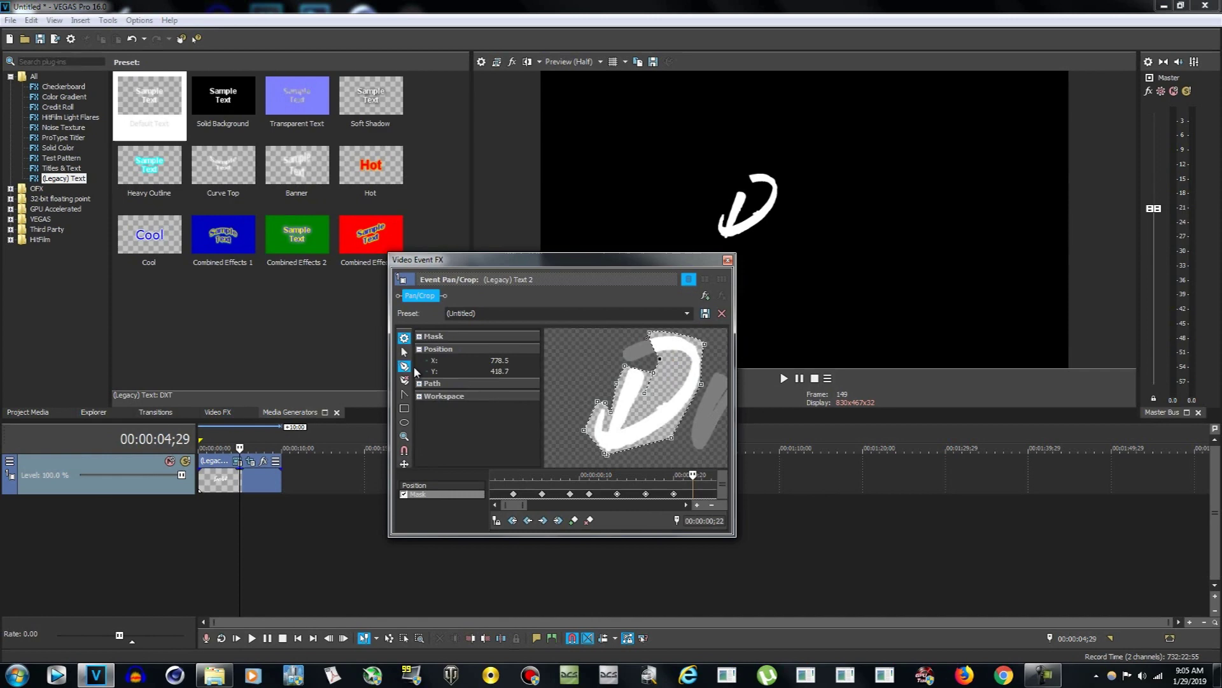
{"action": "left_click_drag", "start_coordinate": [659, 358], "coordinate": [653, 345]}
{"action": "left_click", "coordinate": [404, 352]}
{"action": "left_click_drag", "start_coordinate": [652, 345], "coordinate": [617, 352]}
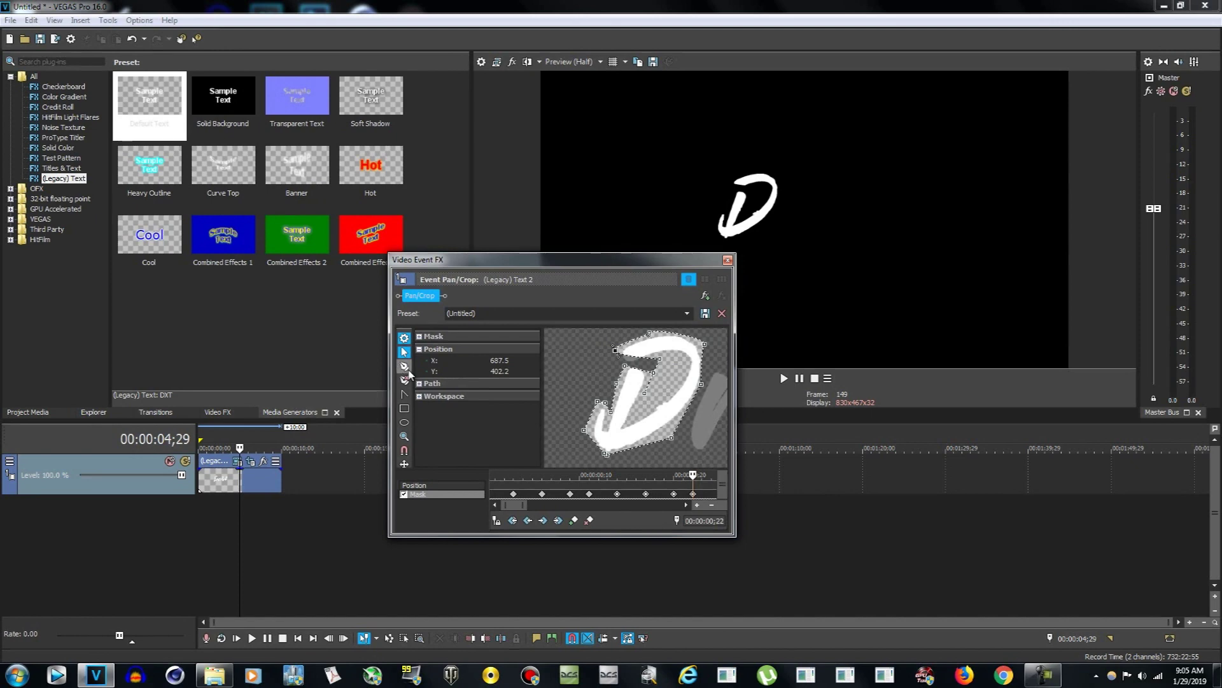
Step: Add an anchor on the mask edge beneath the D's top stroke and pull it left to about X 683.2, Y 432.2
{"action": "left_click", "coordinate": [403, 366]}
{"action": "left_click", "coordinate": [638, 360]}
{"action": "left_click", "coordinate": [404, 352]}
{"action": "left_click_drag", "start_coordinate": [639, 360], "coordinate": [624, 364]}
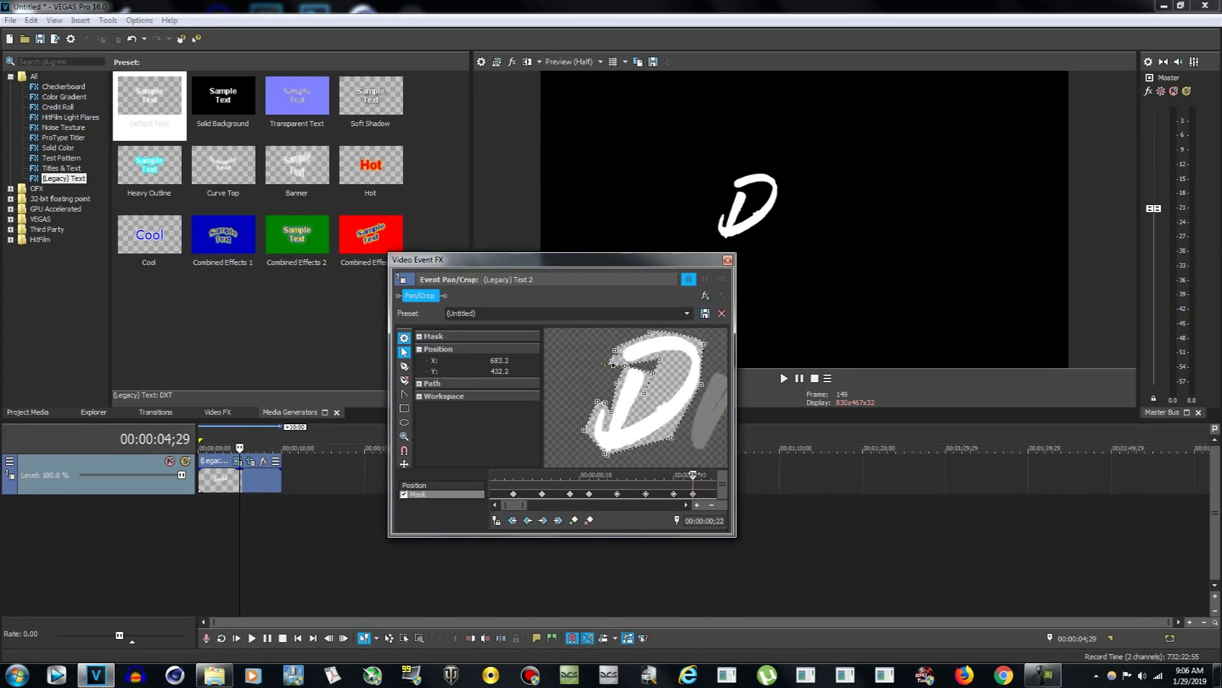
Step: Play back the D's handwriting reveal several times from the start of the timeline
{"action": "left_click_drag", "start_coordinate": [692, 474], "coordinate": [537, 489]}
{"action": "left_click_drag", "start_coordinate": [709, 263], "coordinate": [1016, 320]}
{"action": "left_click", "coordinate": [216, 510]}
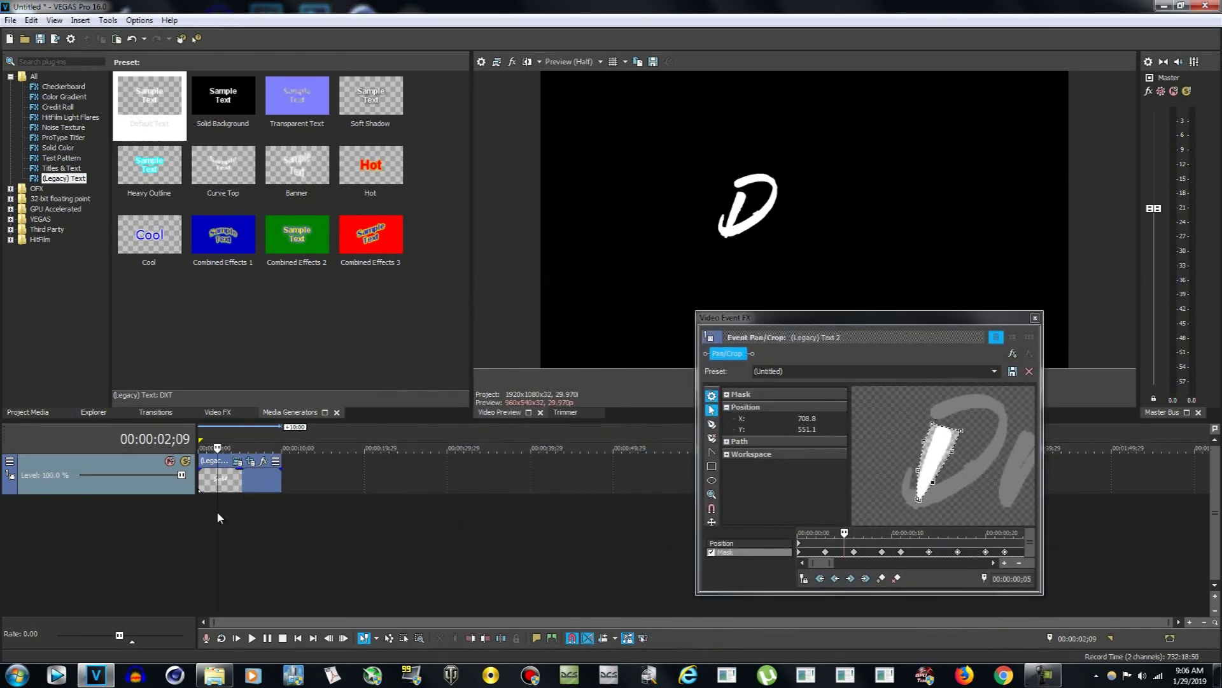
{"action": "key", "text": "j"}
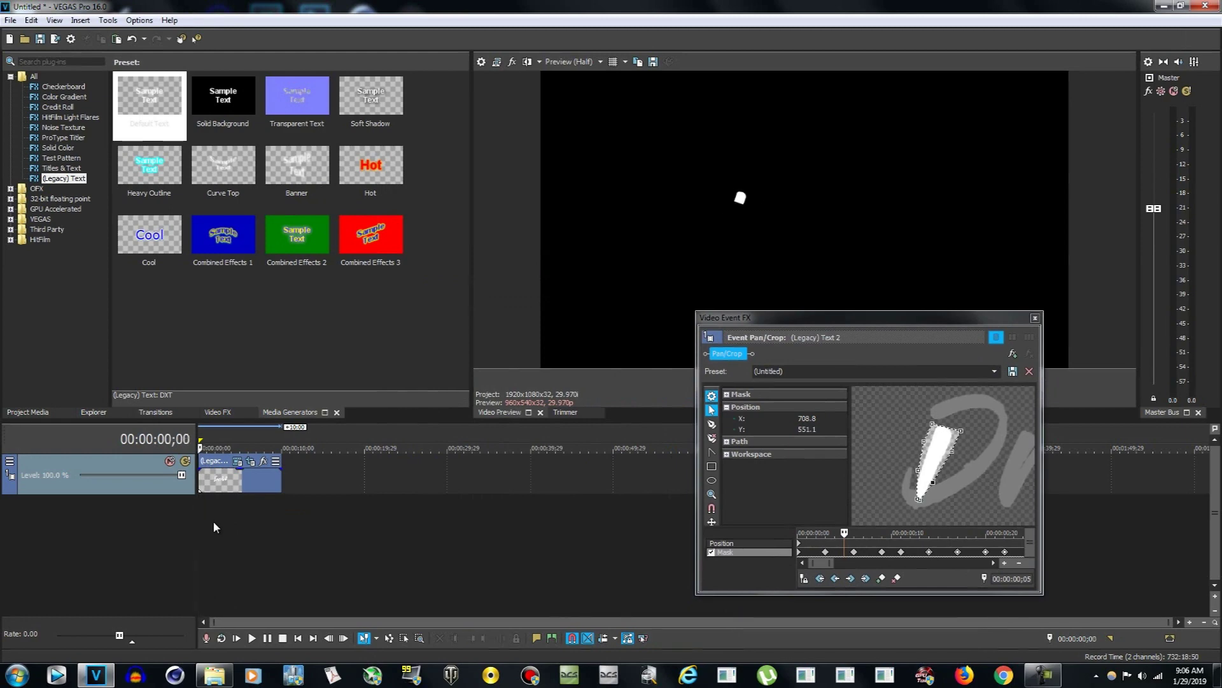
{"action": "left_click", "coordinate": [270, 641]}
{"action": "left_click", "coordinate": [271, 642]}
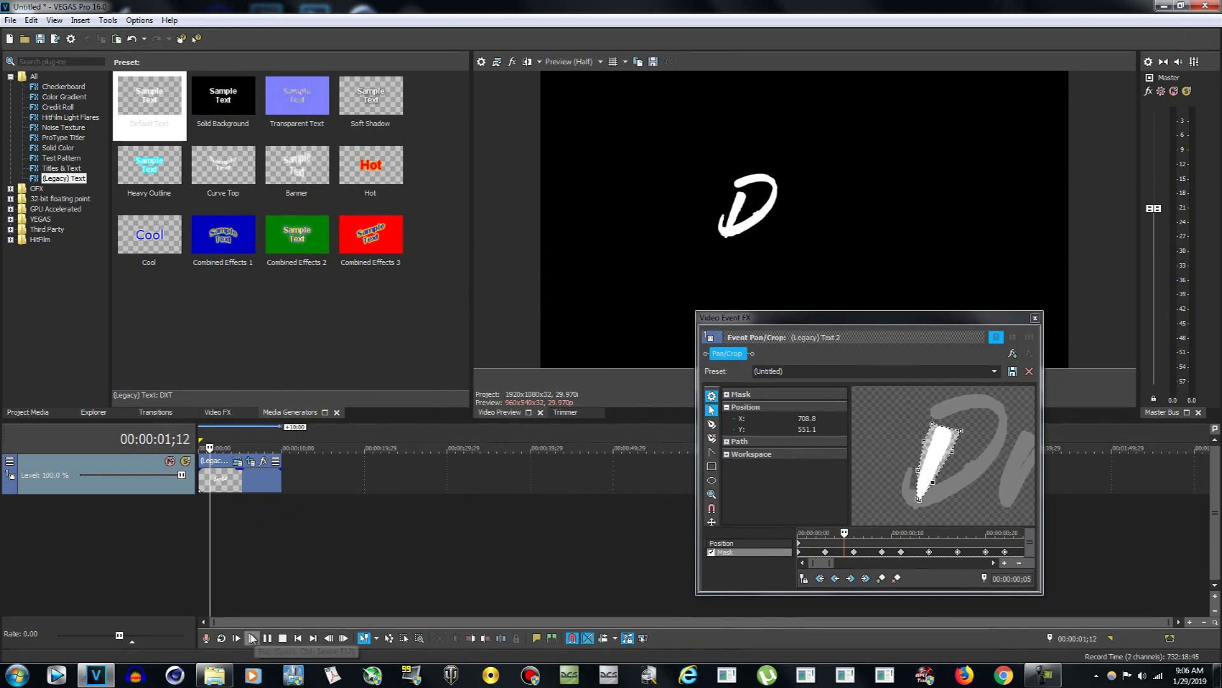
{"action": "left_click", "coordinate": [270, 642]}
{"action": "left_click", "coordinate": [271, 642]}
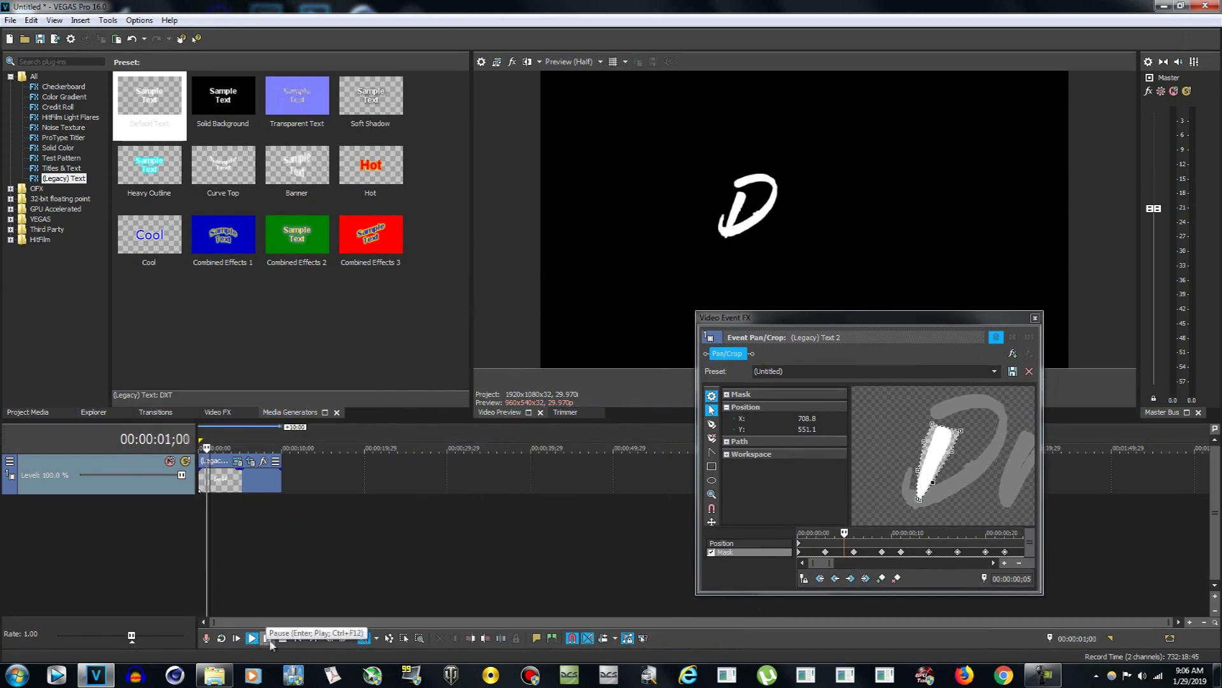
{"action": "left_click", "coordinate": [271, 642]}
{"action": "left_click", "coordinate": [254, 640]}
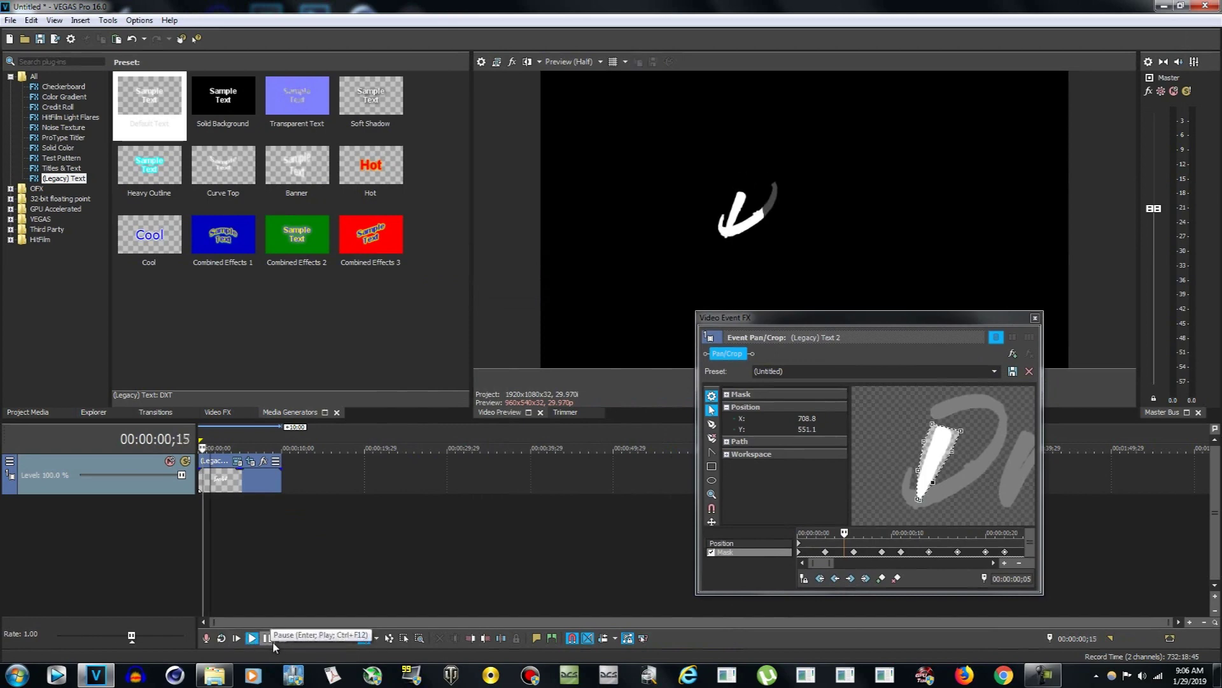
{"action": "left_click", "coordinate": [271, 642]}
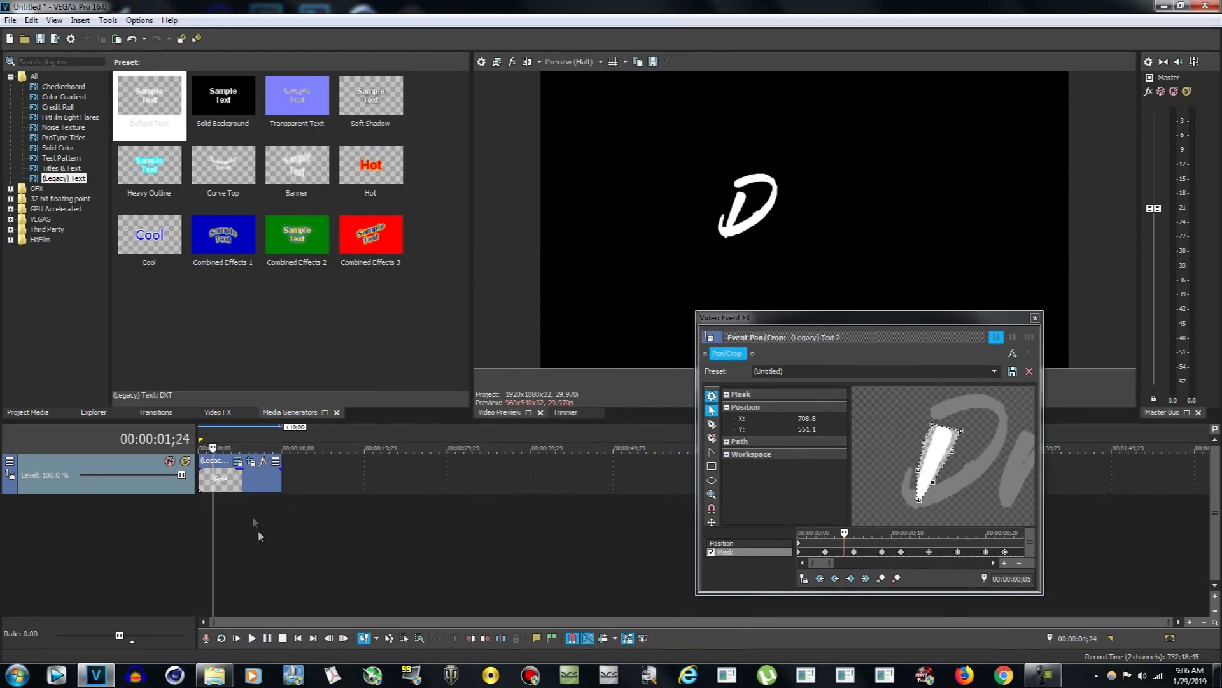
{"action": "left_click_drag", "start_coordinate": [802, 322], "coordinate": [460, 320]}
{"action": "left_click_drag", "start_coordinate": [504, 529], "coordinate": [432, 529]}
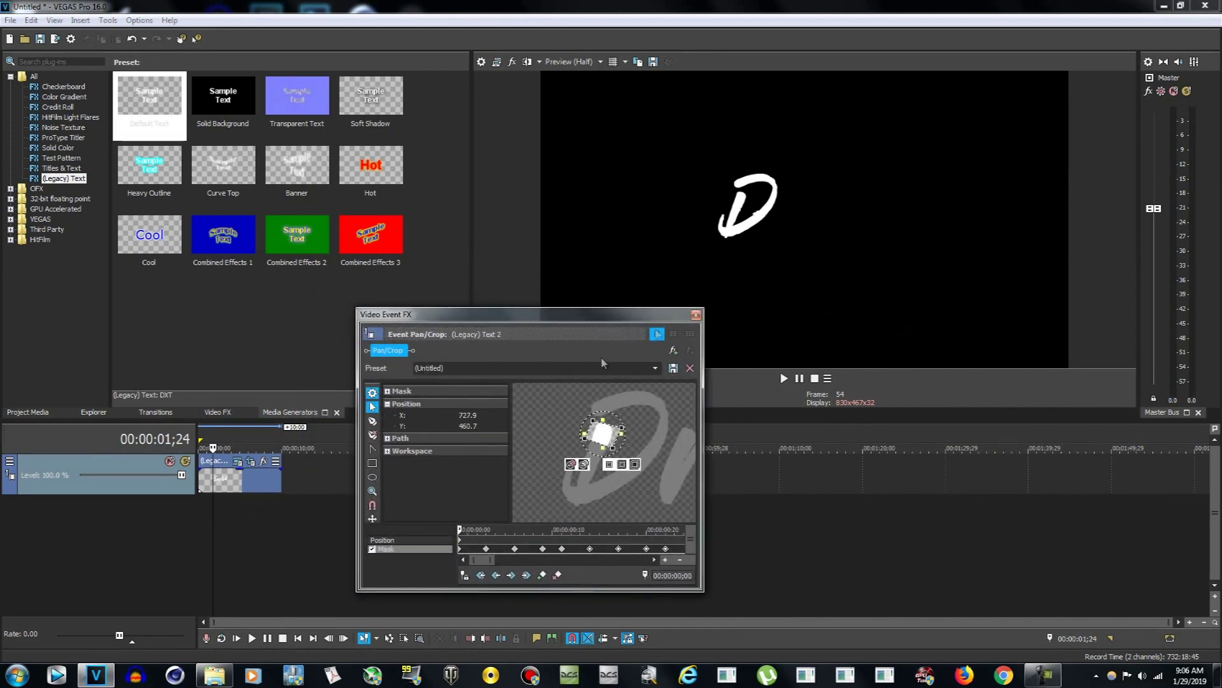
{"action": "left_click_drag", "start_coordinate": [645, 319], "coordinate": [1006, 280]}
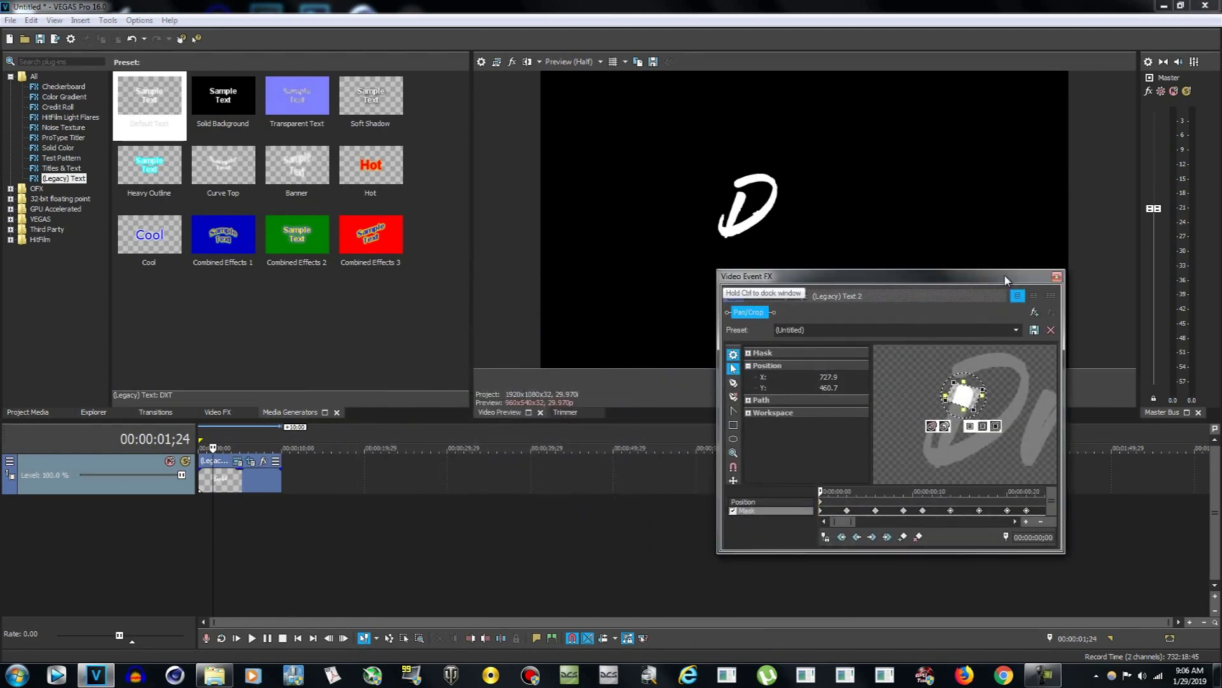
{"action": "left_click", "coordinate": [236, 639]}
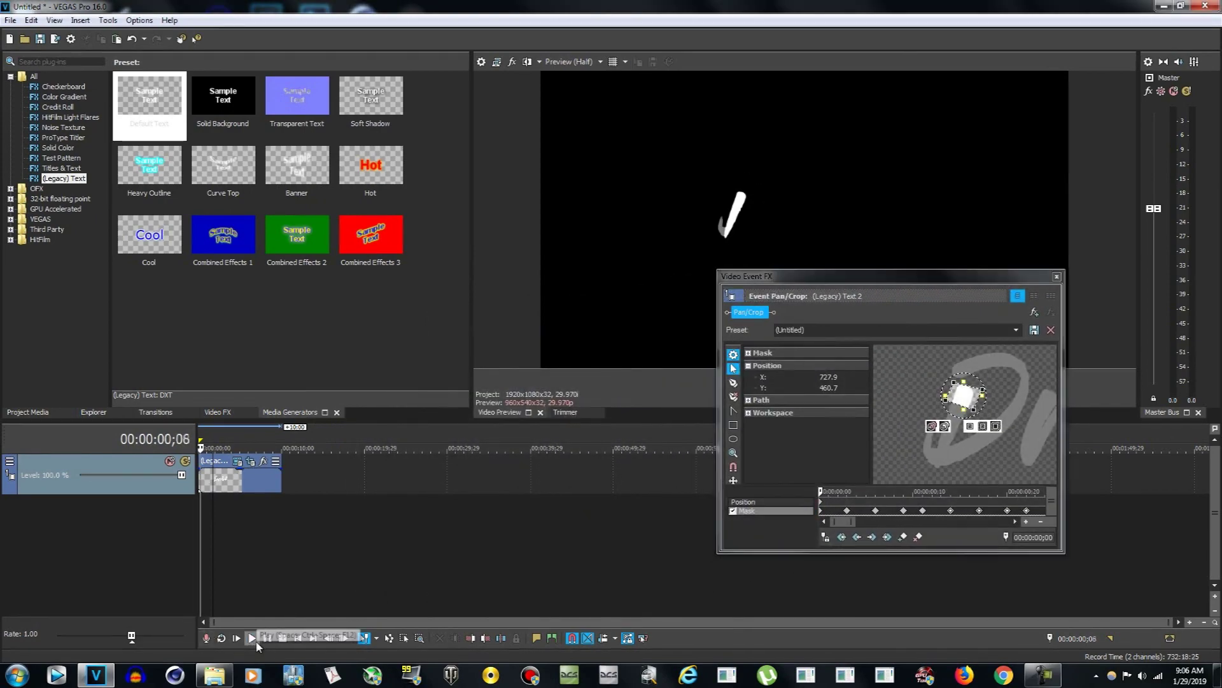
Step: Review the D's mask keyframes from 00:00:00;03 through about 00:00:00;15
{"action": "left_click_drag", "start_coordinate": [807, 277], "coordinate": [467, 263]}
{"action": "left_click", "coordinate": [510, 498]}
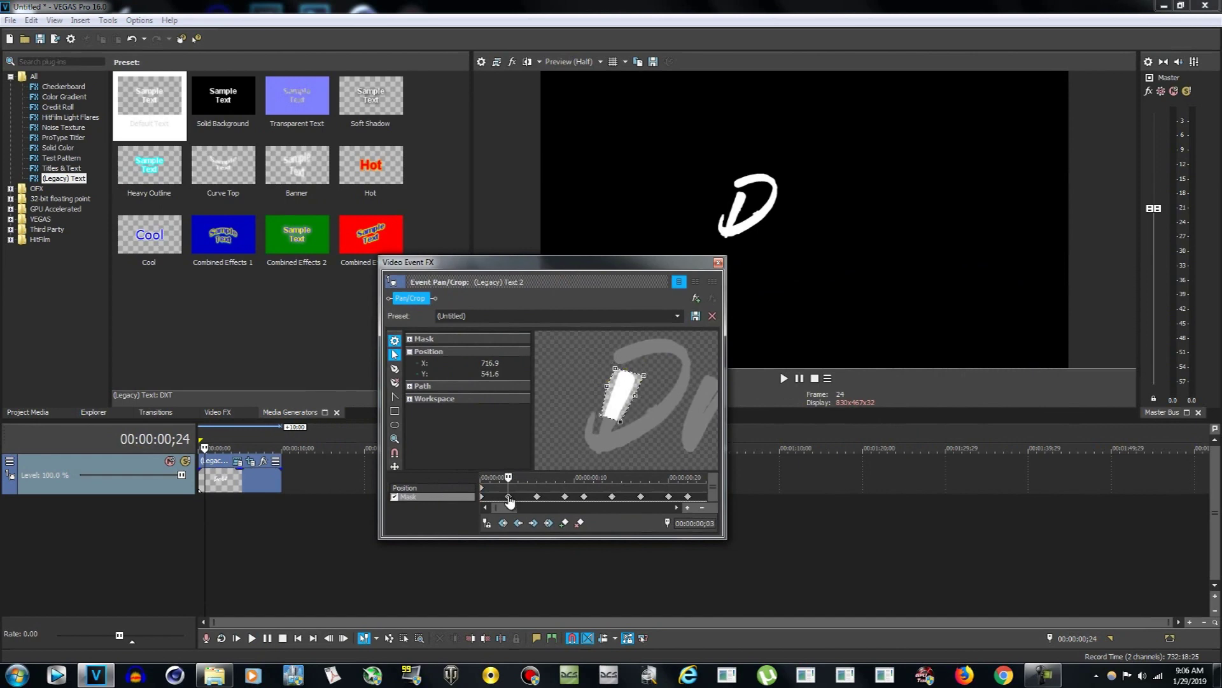
{"action": "left_click_drag", "start_coordinate": [509, 498], "coordinate": [540, 502]}
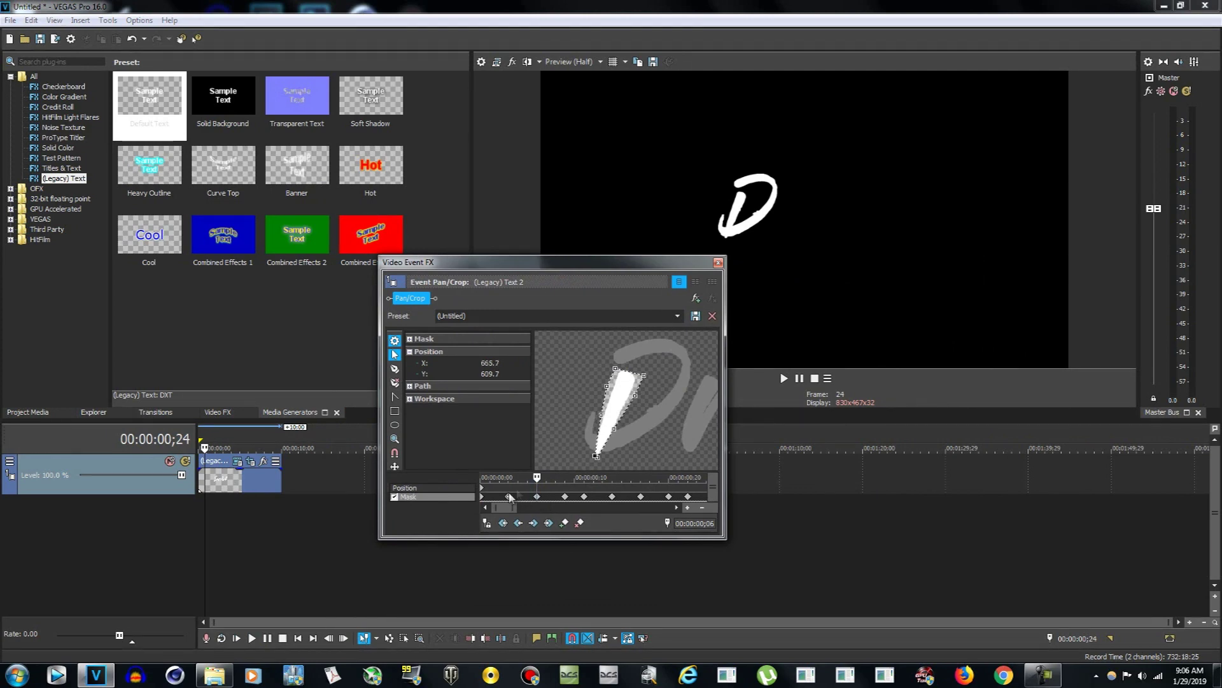
{"action": "left_click_drag", "start_coordinate": [537, 474], "coordinate": [622, 477]}
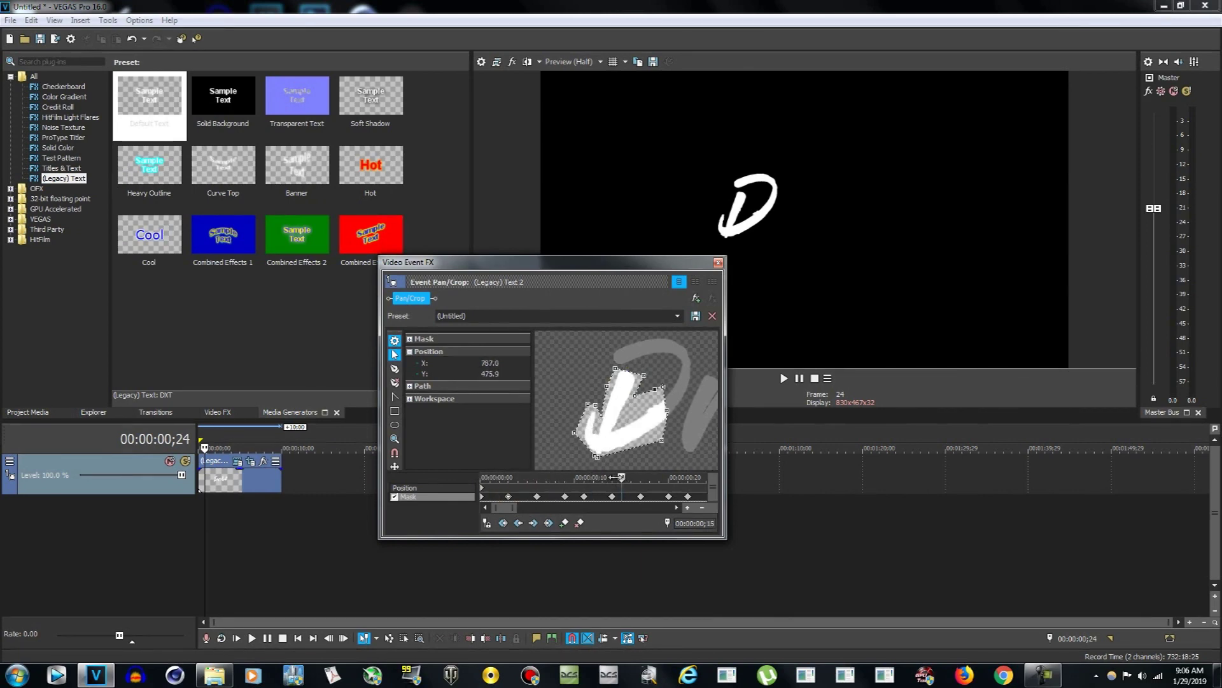
{"action": "left_click_drag", "start_coordinate": [622, 477], "coordinate": [557, 468]}
{"action": "left_click", "coordinate": [508, 497]}
Step: At 00:00:00;26, draw a small separate mask over the upper start of the r
{"action": "scroll", "coordinate": [658, 431], "scroll_direction": "down", "scroll_amount": 5}
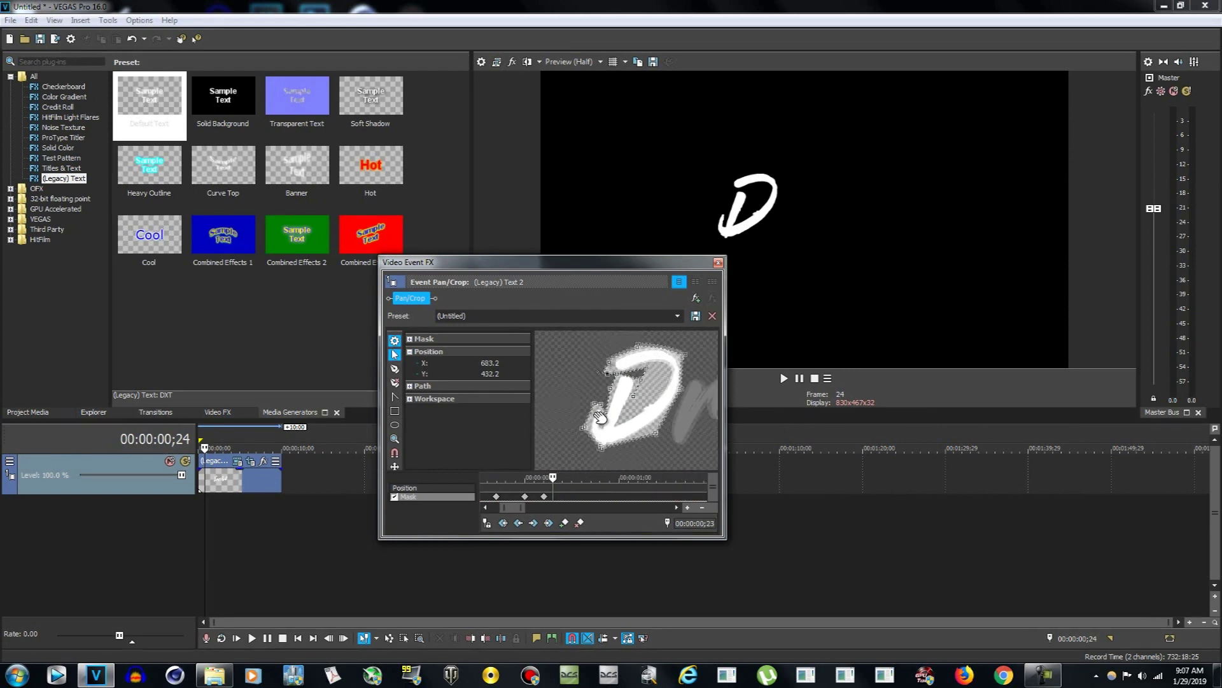
{"action": "left_click_drag", "start_coordinate": [659, 431], "coordinate": [628, 430]}
{"action": "scroll", "coordinate": [630, 427], "scroll_direction": "up", "scroll_amount": 5}
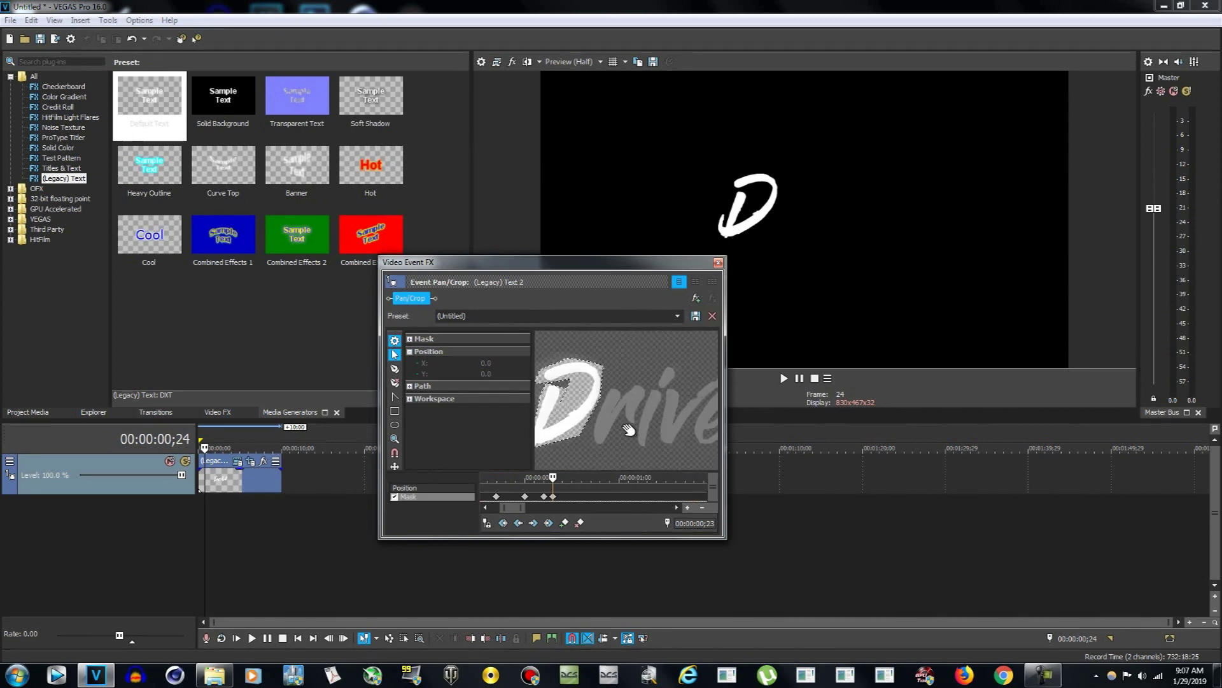
{"action": "left_click_drag", "start_coordinate": [552, 477], "coordinate": [581, 477]}
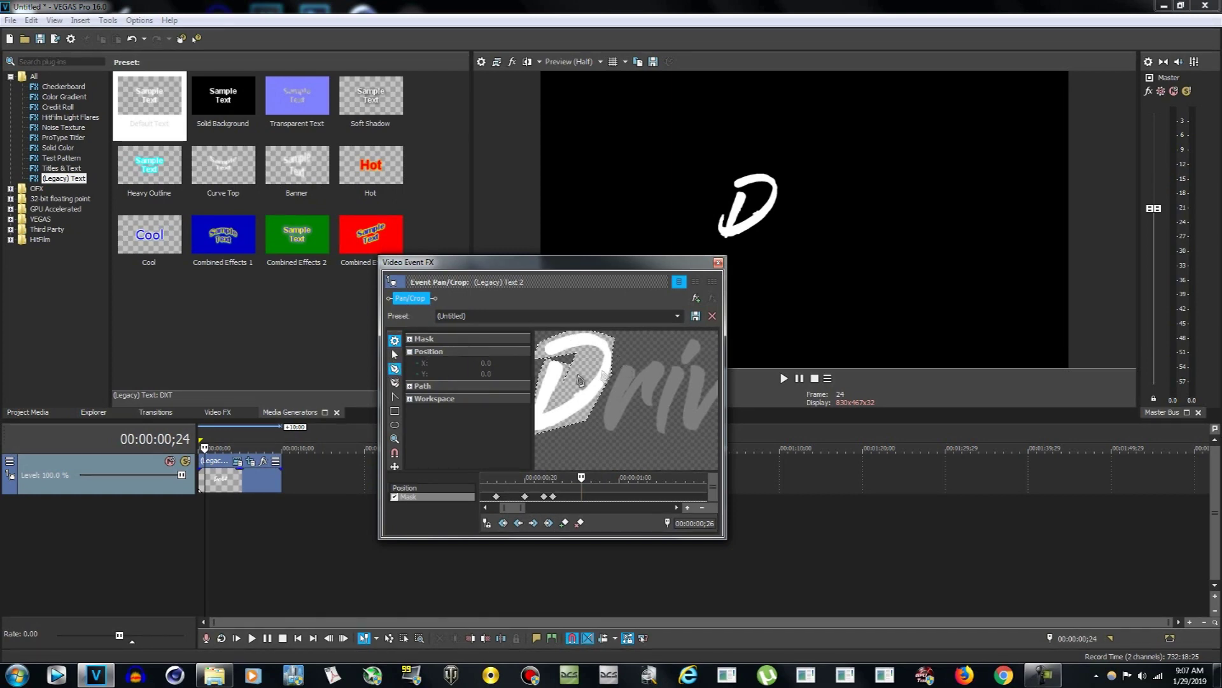
{"action": "left_click", "coordinate": [632, 364]}
{"action": "left_click", "coordinate": [622, 358]}
{"action": "left_click", "coordinate": [639, 364]}
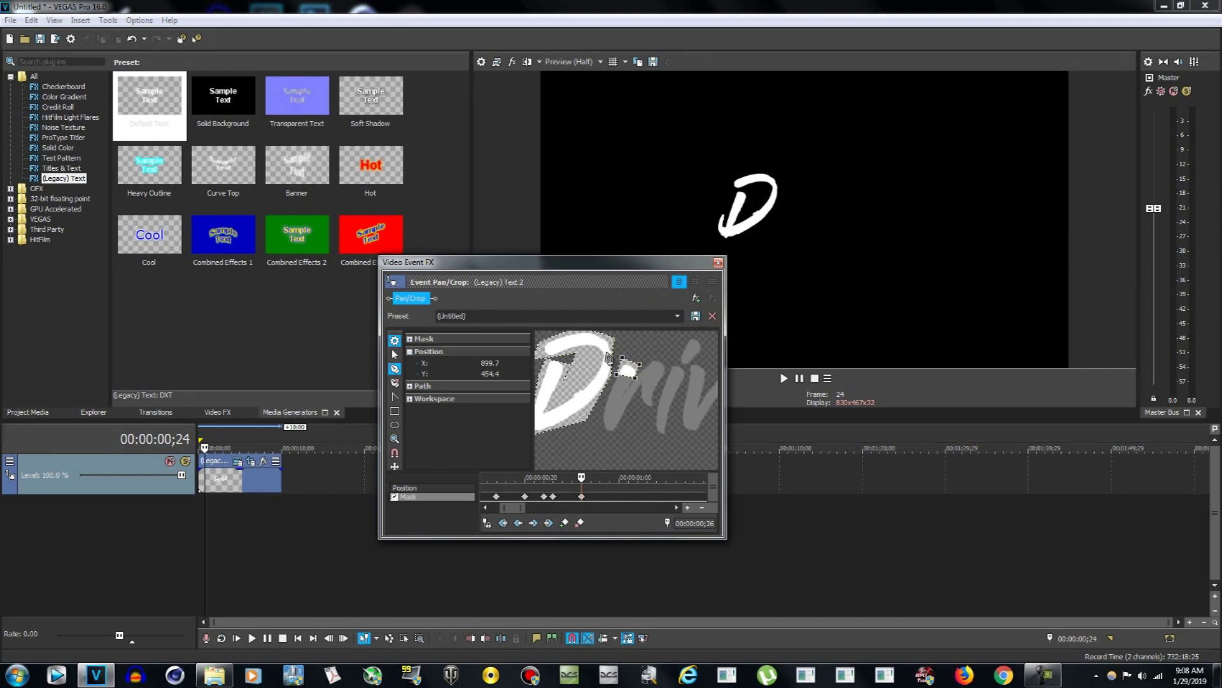
Step: Try to pull the lower anchor of the r's small mask slightly downward, and undo the change
{"action": "left_click_drag", "start_coordinate": [626, 375], "coordinate": [629, 380]}
{"action": "key", "text": "ctrl+z"}
{"action": "left_click", "coordinate": [394, 370]}
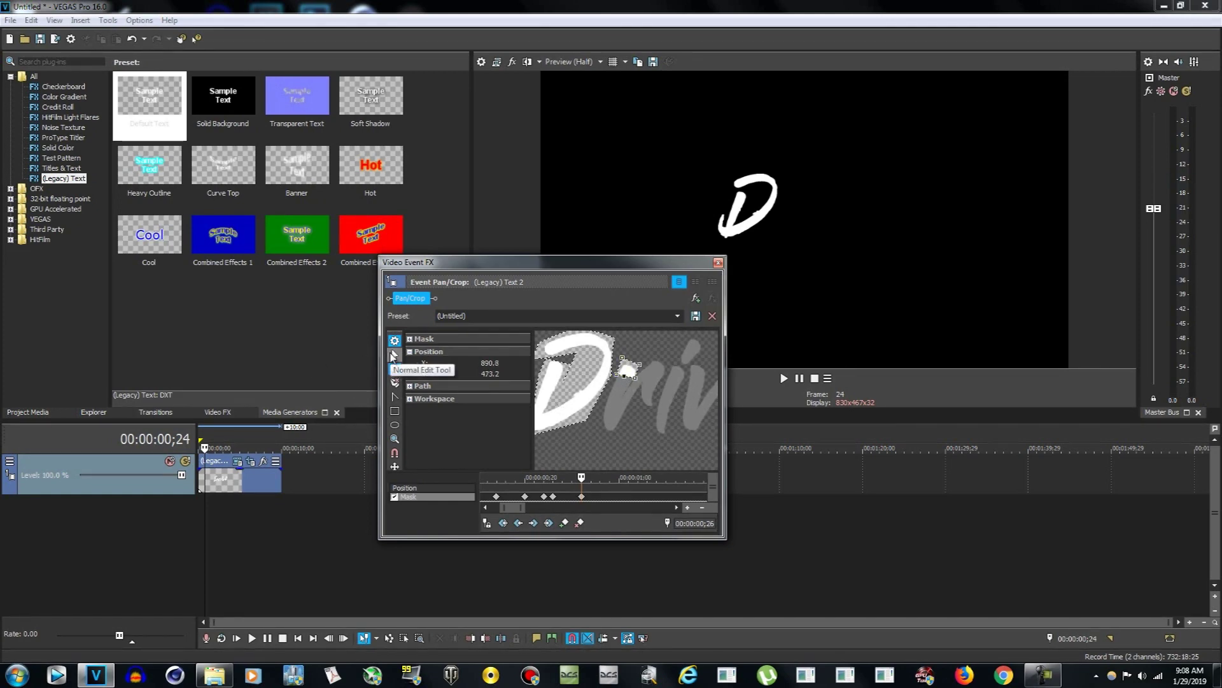
{"action": "left_click", "coordinate": [581, 495]}
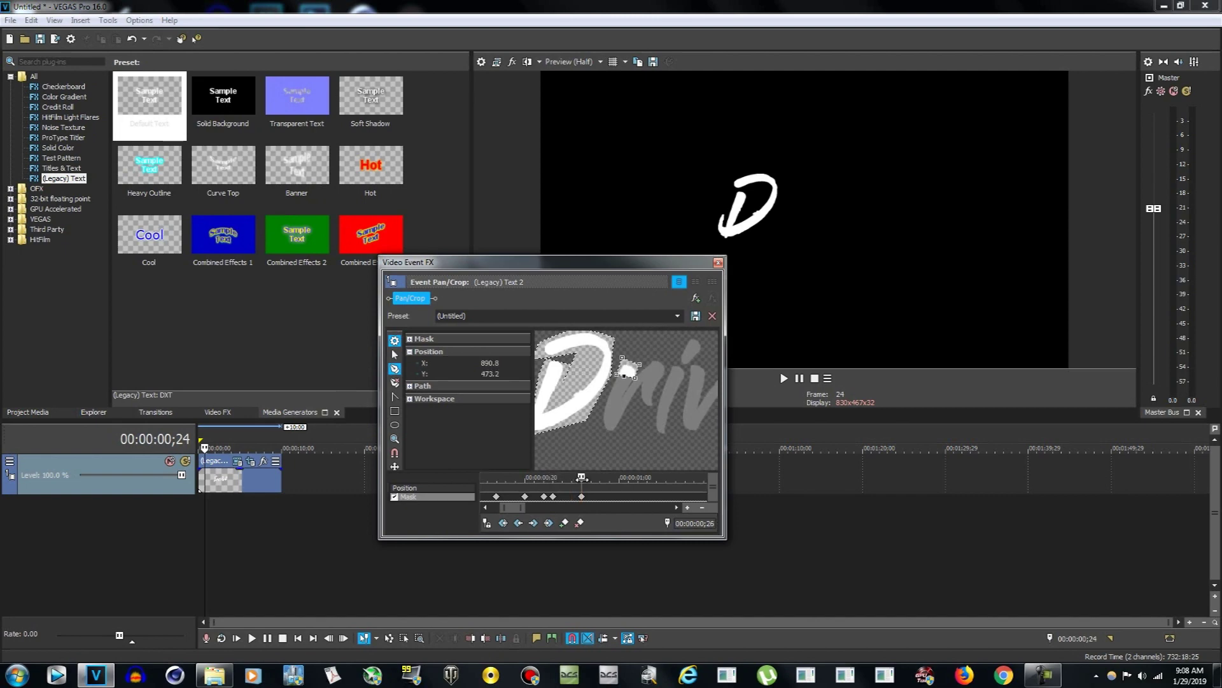
Step: A couple of frames past 00:00:00;26, pull the r mask's lower anchor down the letter's stem
{"action": "left_click_drag", "start_coordinate": [591, 477], "coordinate": [600, 477]}
{"action": "left_click", "coordinate": [395, 354]}
{"action": "left_click_drag", "start_coordinate": [627, 378], "coordinate": [623, 386]}
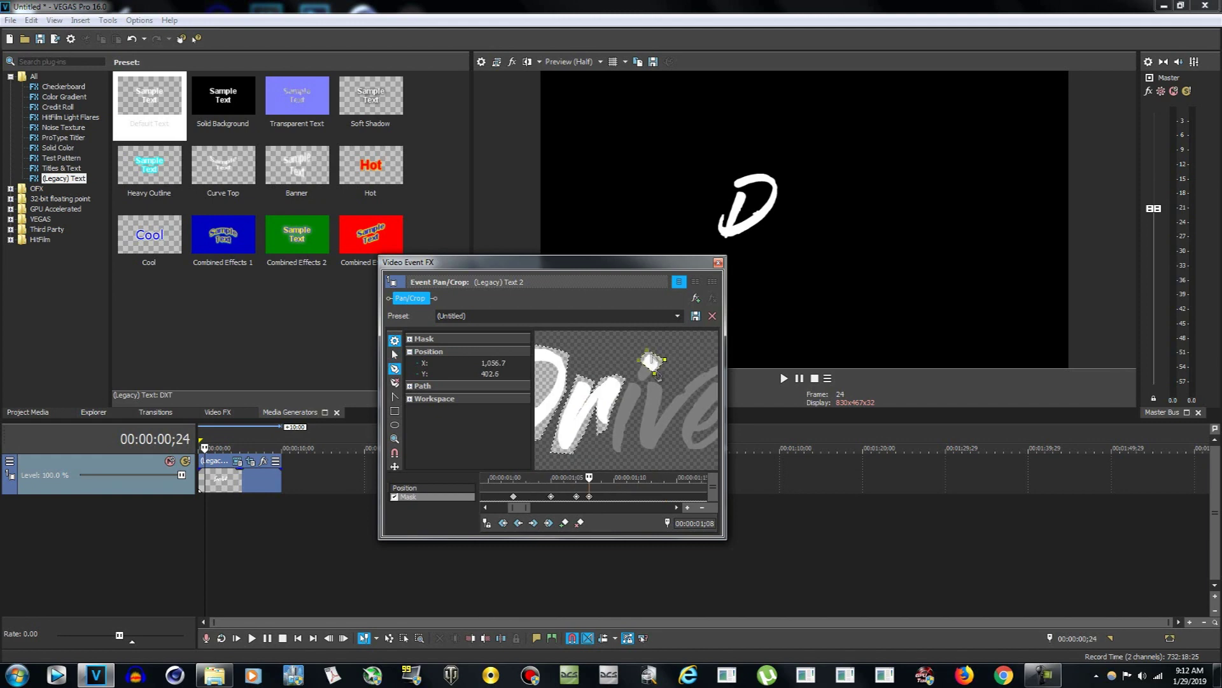
Step: Keyframe the masks over the i and the v, reaching the end of the v's right arm at 00:00:02;01, about X 1,284.8, Y 425.4
{"action": "left_click_drag", "start_coordinate": [583, 476], "coordinate": [625, 477]}
{"action": "mouse_move", "coordinate": [626, 433]}
{"action": "left_mouse_down"}
{"action": "mouse_move", "coordinate": [610, 453]}
{"action": "mouse_move", "coordinate": [663, 425]}
{"action": "left_mouse_up"}
{"action": "left_click", "coordinate": [662, 478]}
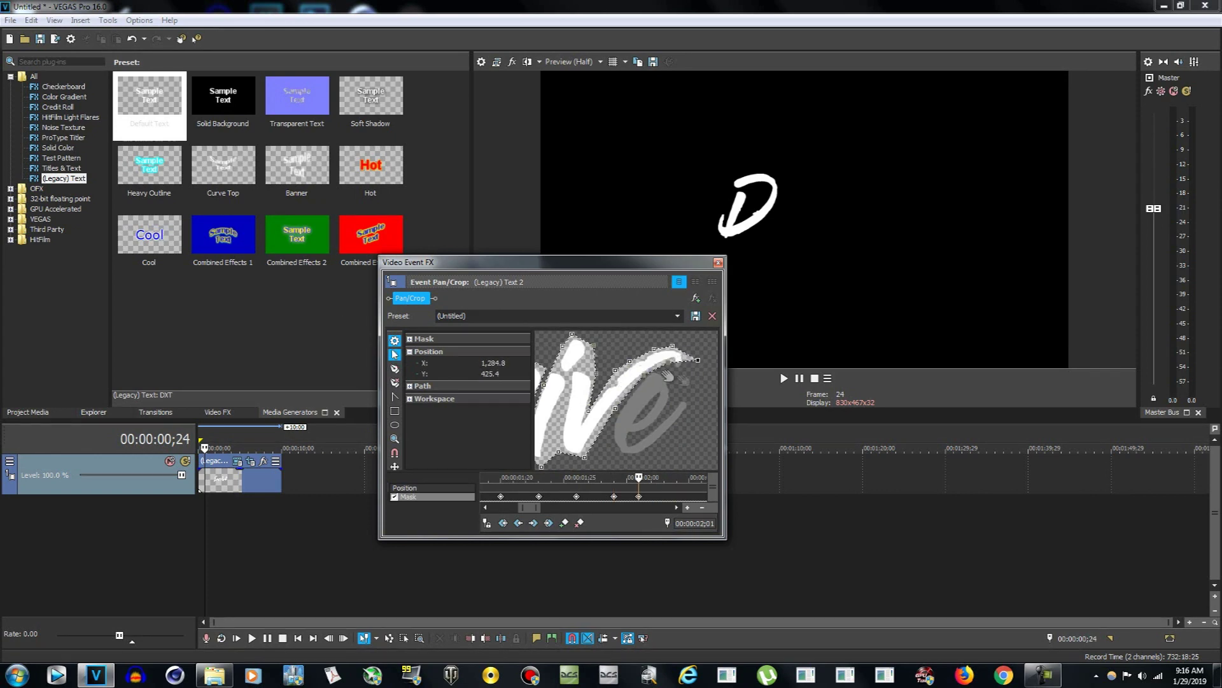
Step: At 00:00:02;02, add anchors to the mask along the v's right arm beside the e, including about X 1,113.0, Y 541.0 and X 1,102.3, Y 568.7
{"action": "left_click_drag", "start_coordinate": [638, 477], "coordinate": [643, 478]}
{"action": "scroll", "coordinate": [643, 478], "scroll_direction": "up", "scroll_amount": 2}
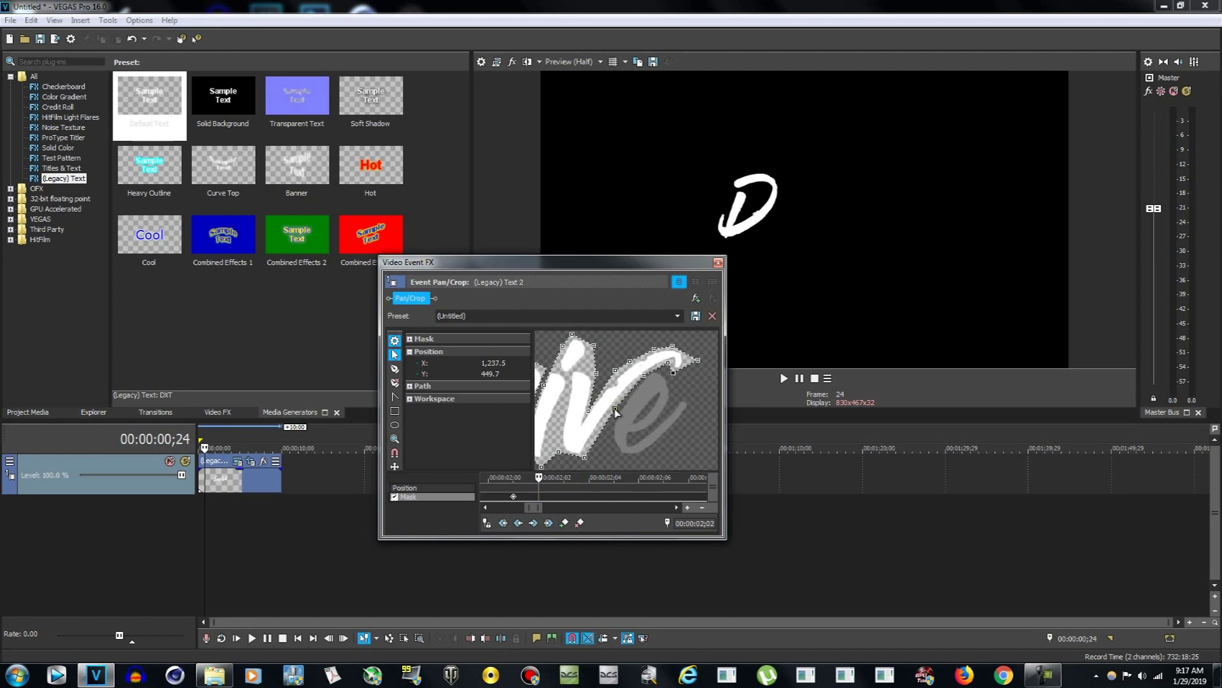
{"action": "left_click", "coordinate": [394, 369]}
{"action": "left_click", "coordinate": [394, 354]}
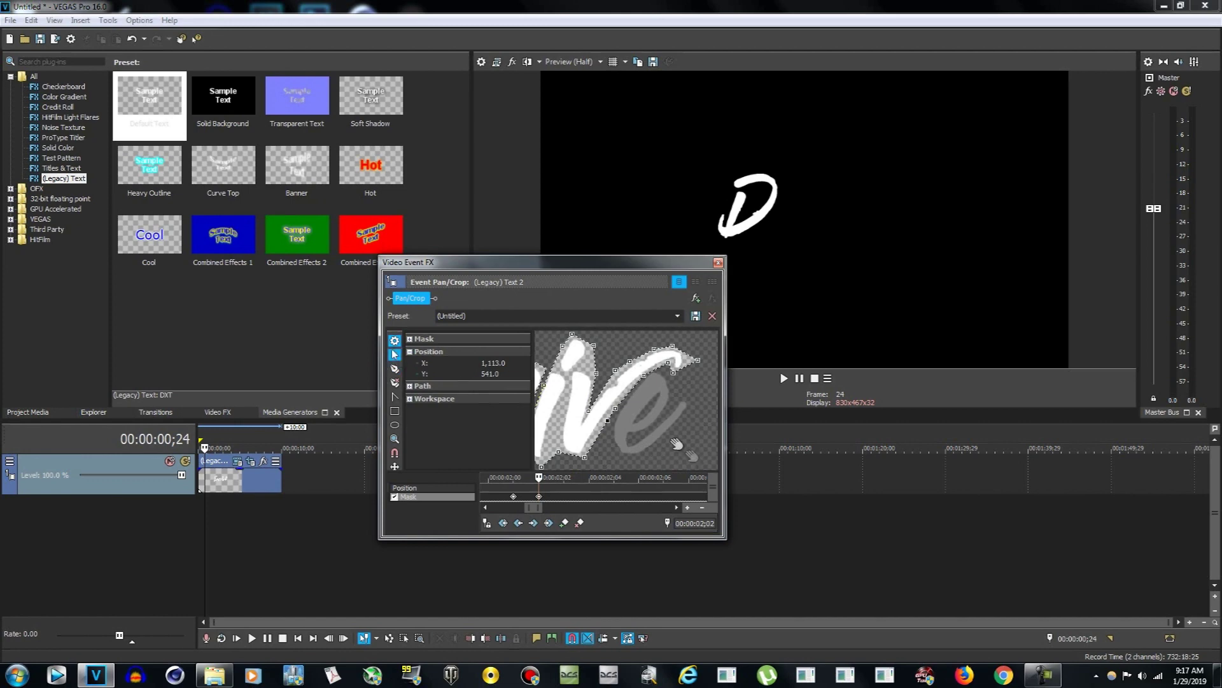
{"action": "left_click", "coordinate": [608, 420]}
{"action": "mouse_move", "coordinate": [609, 421]}
{"action": "left_mouse_down"}
{"action": "mouse_move", "coordinate": [627, 423]}
{"action": "mouse_move", "coordinate": [619, 415]}
{"action": "left_mouse_up"}
{"action": "left_click", "coordinate": [395, 369]}
{"action": "left_click", "coordinate": [608, 429]}
{"action": "left_click_drag", "start_coordinate": [607, 428], "coordinate": [602, 435]}
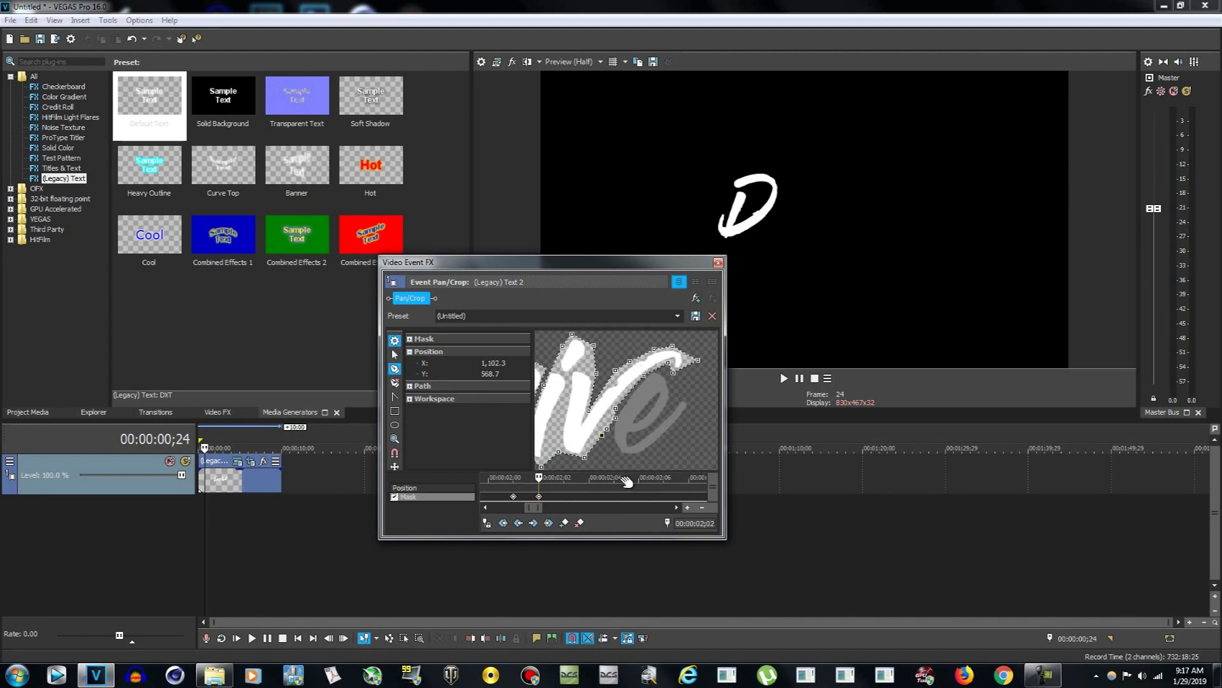
Step: Add another anchor beside the e and pull the mask into the letter's middle, to about X 1,165.1, Y 548.2
{"action": "left_click", "coordinate": [616, 408]}
{"action": "left_click", "coordinate": [395, 354]}
{"action": "left_click_drag", "start_coordinate": [615, 418], "coordinate": [634, 426]}
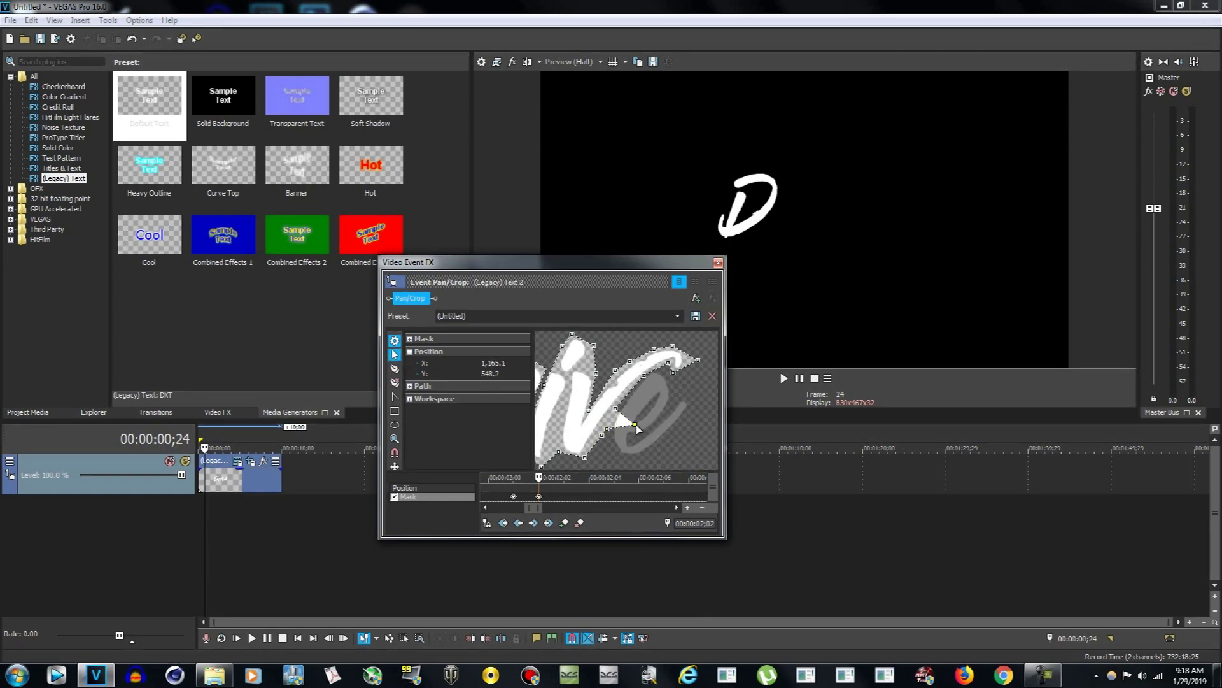
{"action": "left_click_drag", "start_coordinate": [636, 425], "coordinate": [637, 434]}
Step: At 00:00:02;05, extend the mask up along the e's middle stroke, with an added anchor at about X 1,218, Y 546
{"action": "left_click_drag", "start_coordinate": [538, 477], "coordinate": [614, 477]}
{"action": "left_click_drag", "start_coordinate": [638, 424], "coordinate": [656, 402]}
{"action": "left_click", "coordinate": [395, 369]}
{"action": "left_click", "coordinate": [395, 368]}
{"action": "left_click", "coordinate": [650, 422]}
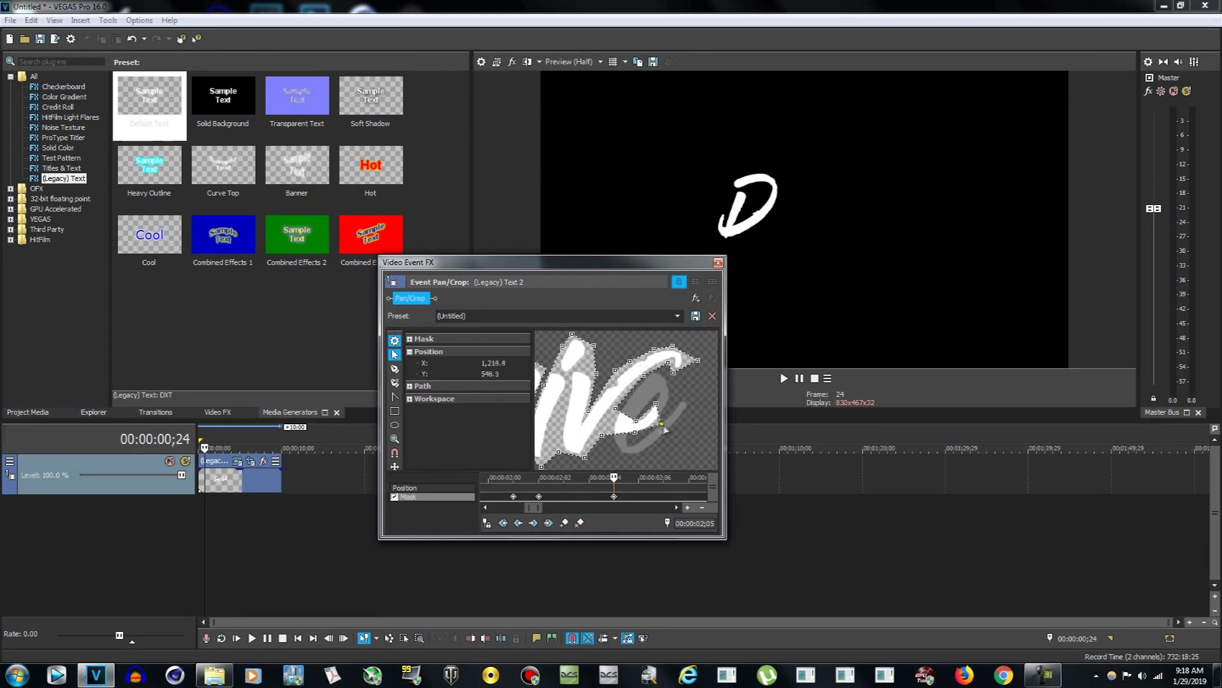
{"action": "left_click", "coordinate": [395, 354]}
Step: At 00:00:02;08, extend the mask up the right side of the e's loop, placing an anchor at about X 1,208.8, Y 496.2
{"action": "left_click", "coordinate": [538, 484]}
{"action": "left_click_drag", "start_coordinate": [539, 484], "coordinate": [685, 483]}
{"action": "left_click", "coordinate": [395, 368]}
{"action": "mouse_move", "coordinate": [665, 410]}
{"action": "left_mouse_down"}
{"action": "mouse_move", "coordinate": [675, 387]}
{"action": "mouse_move", "coordinate": [658, 397]}
{"action": "left_mouse_up"}
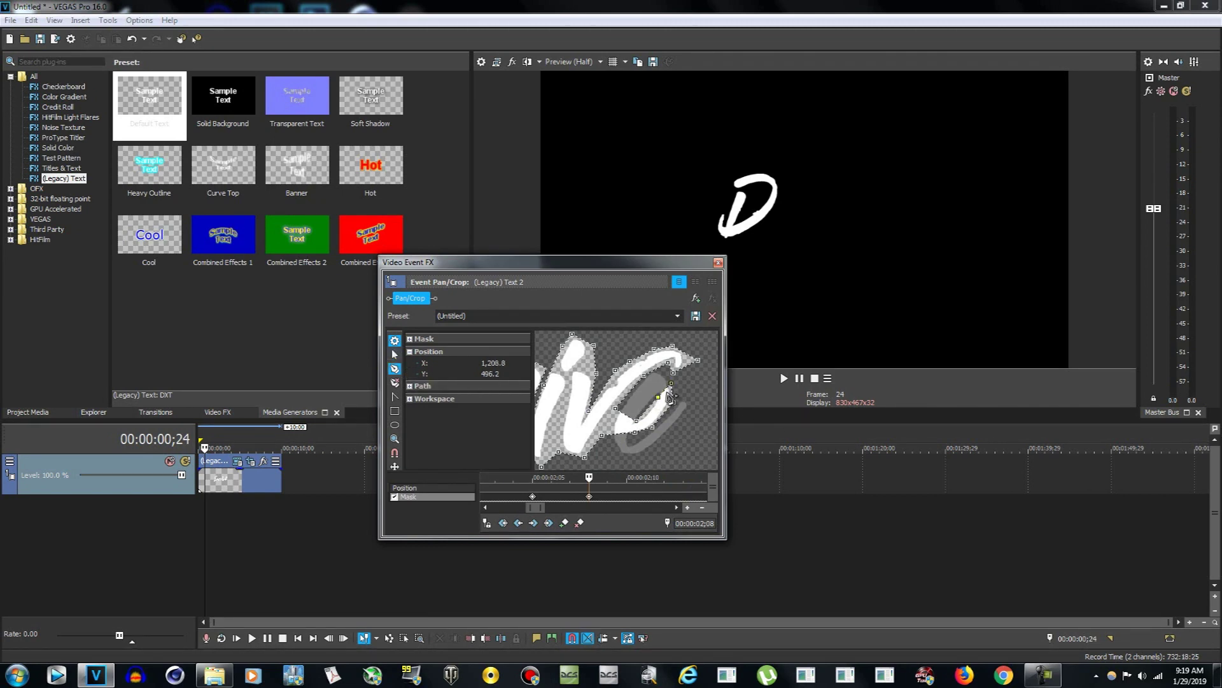
{"action": "left_click_drag", "start_coordinate": [667, 396], "coordinate": [674, 390]}
{"action": "left_click", "coordinate": [395, 368]}
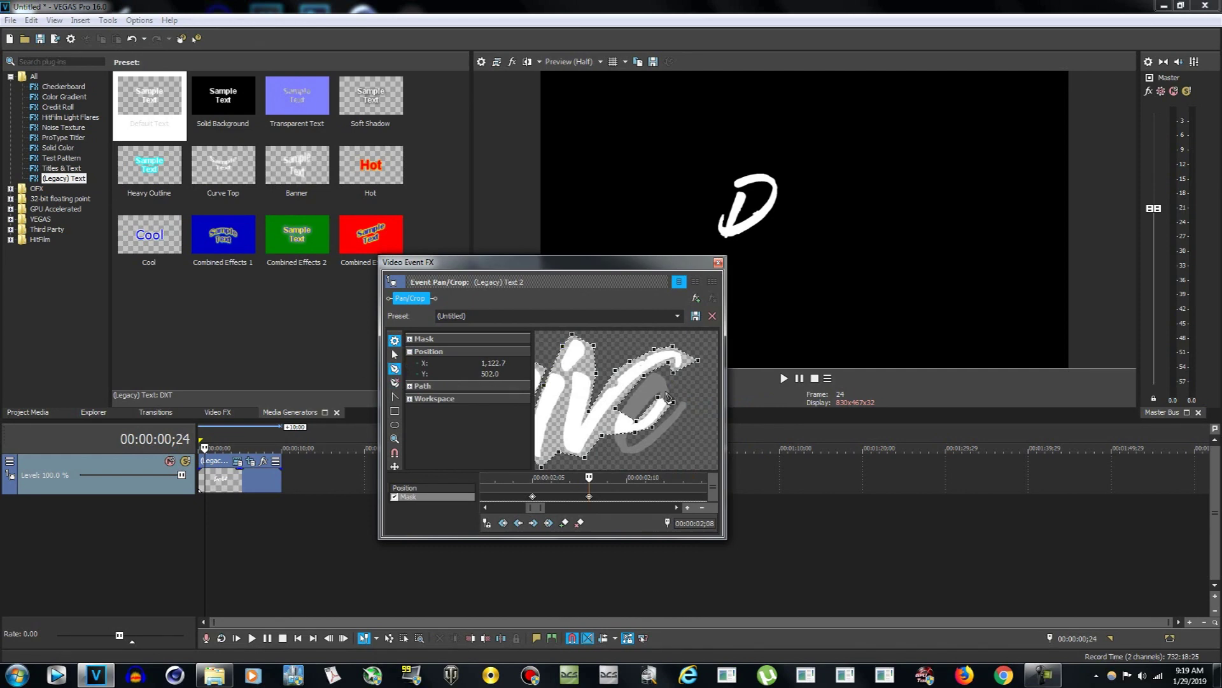
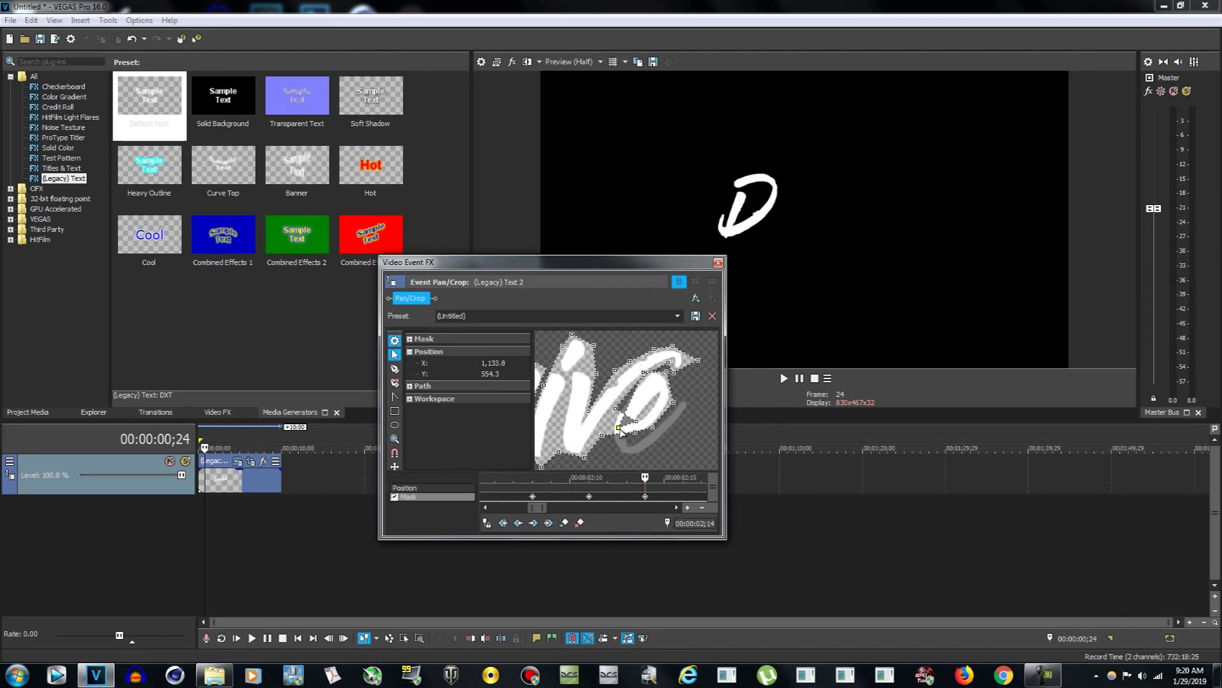
Step: At 00:00:02;14, move the anchor inside the e's loop to about X 1,156.8, Y 503.5 and delete a surplus anchor there
{"action": "left_click_drag", "start_coordinate": [623, 406], "coordinate": [626, 409]}
{"action": "mouse_move", "coordinate": [627, 405]}
{"action": "left_mouse_down"}
{"action": "mouse_move", "coordinate": [636, 426]}
{"action": "mouse_move", "coordinate": [633, 405]}
{"action": "left_mouse_up"}
{"action": "left_click", "coordinate": [645, 496]}
{"action": "left_click", "coordinate": [395, 384]}
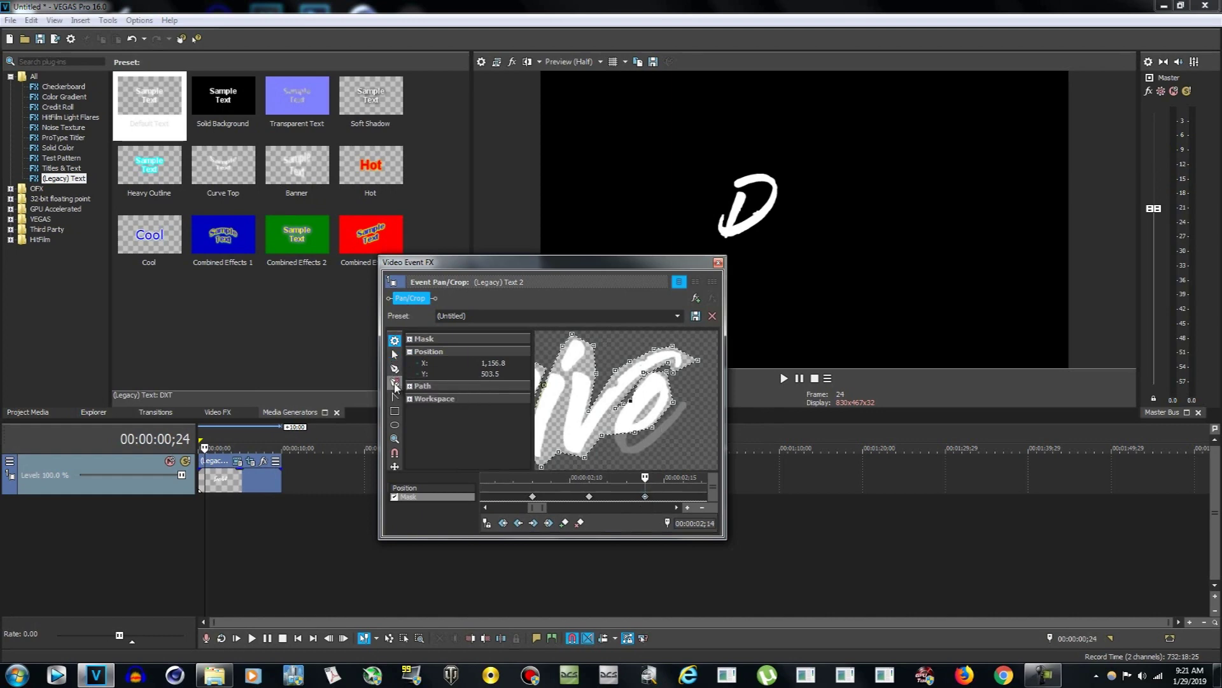
{"action": "left_click", "coordinate": [632, 402]}
{"action": "mouse_move", "coordinate": [645, 478]}
{"action": "left_mouse_down"}
{"action": "mouse_move", "coordinate": [568, 488]}
{"action": "mouse_move", "coordinate": [625, 492]}
{"action": "mouse_move", "coordinate": [642, 489]}
{"action": "mouse_move", "coordinate": [560, 489]}
{"action": "mouse_move", "coordinate": [643, 486]}
{"action": "left_mouse_up"}
Step: Add an anchor on the mask's lower edge and extend the mask down over the e's base, to about X 1,170.5, Y 579.9
{"action": "left_click", "coordinate": [395, 368]}
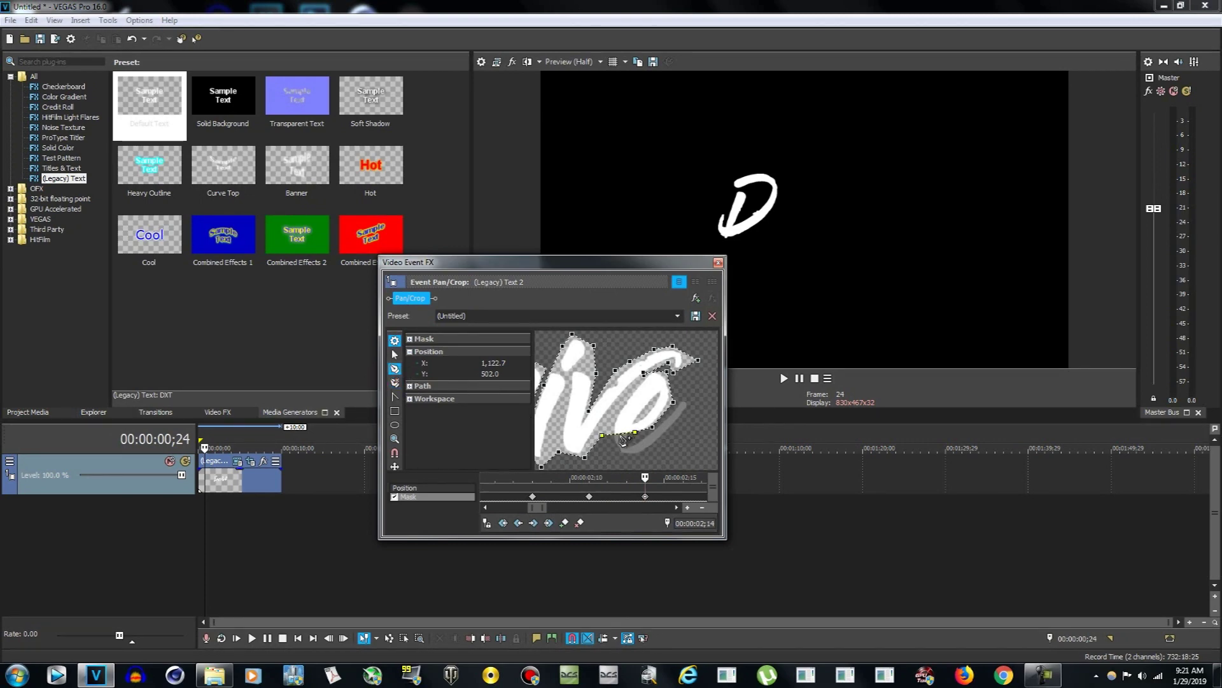
{"action": "left_click", "coordinate": [395, 355]}
{"action": "left_click", "coordinate": [713, 463]}
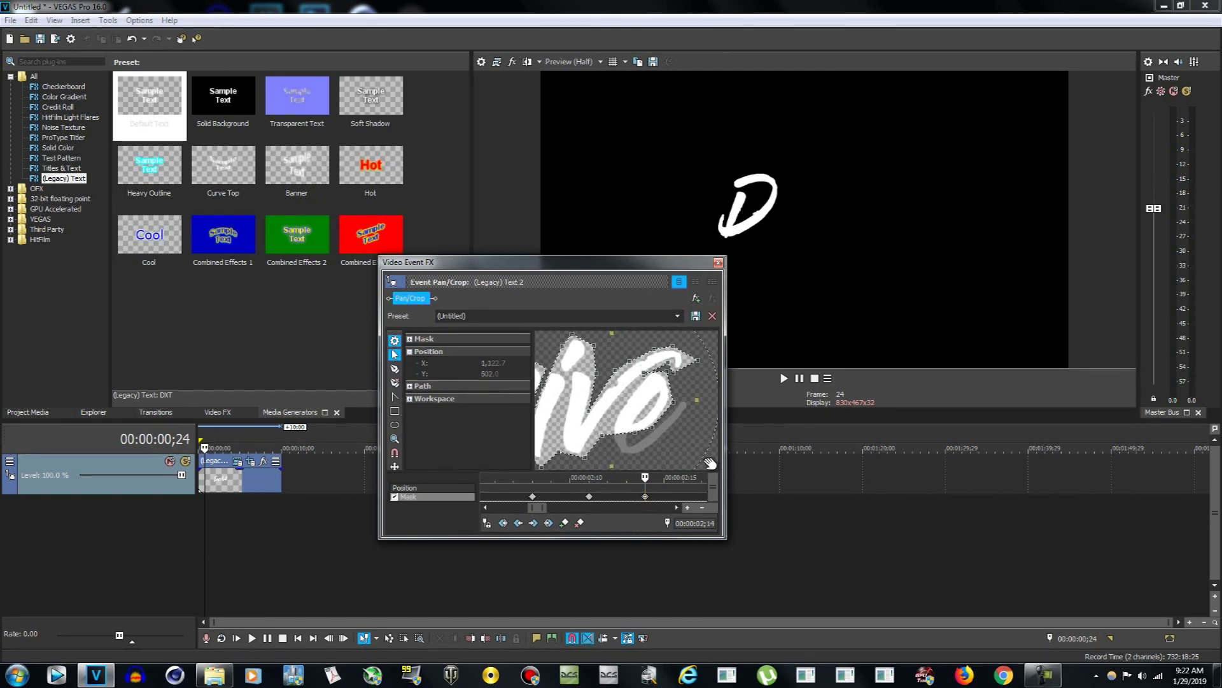
{"action": "left_click", "coordinate": [604, 435]}
{"action": "left_click_drag", "start_coordinate": [604, 438], "coordinate": [619, 457]}
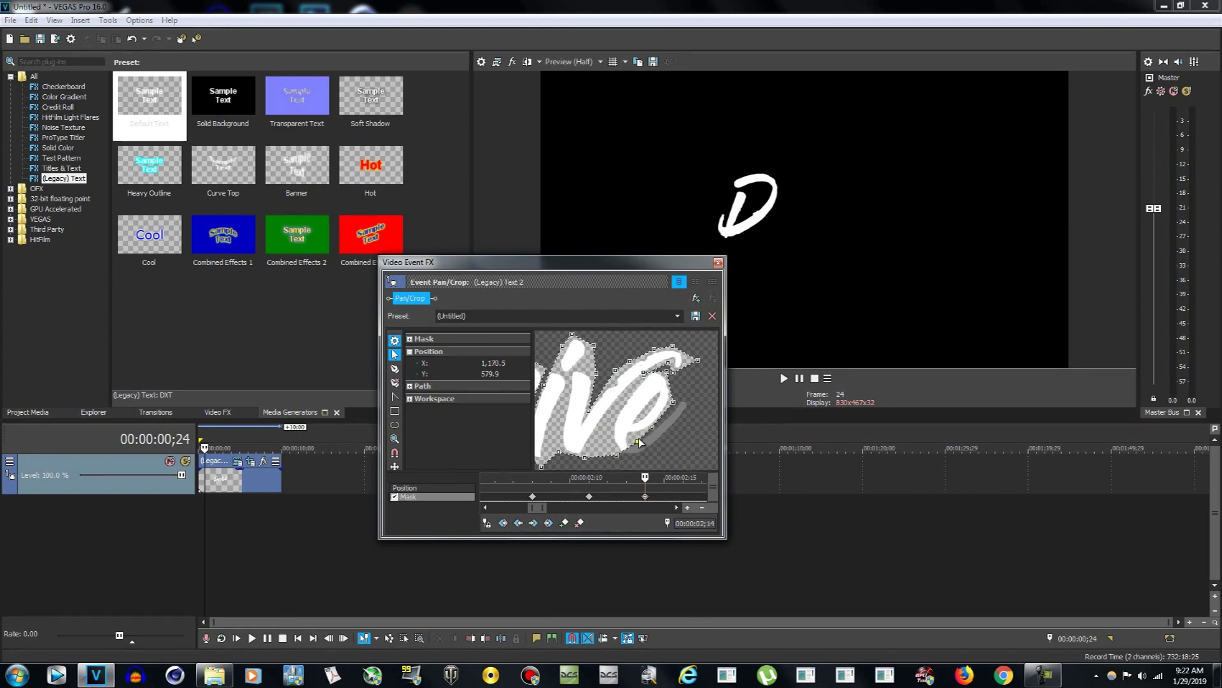
Step: Adjust the anchor beneath the e to about X 1,133.7, Y 606.2, and at 00:00:02;17 extend the mask to about X 1,191.1, Y 619.5
{"action": "left_click_drag", "start_coordinate": [618, 455], "coordinate": [620, 459]}
{"action": "left_click_drag", "start_coordinate": [643, 479], "coordinate": [670, 480]}
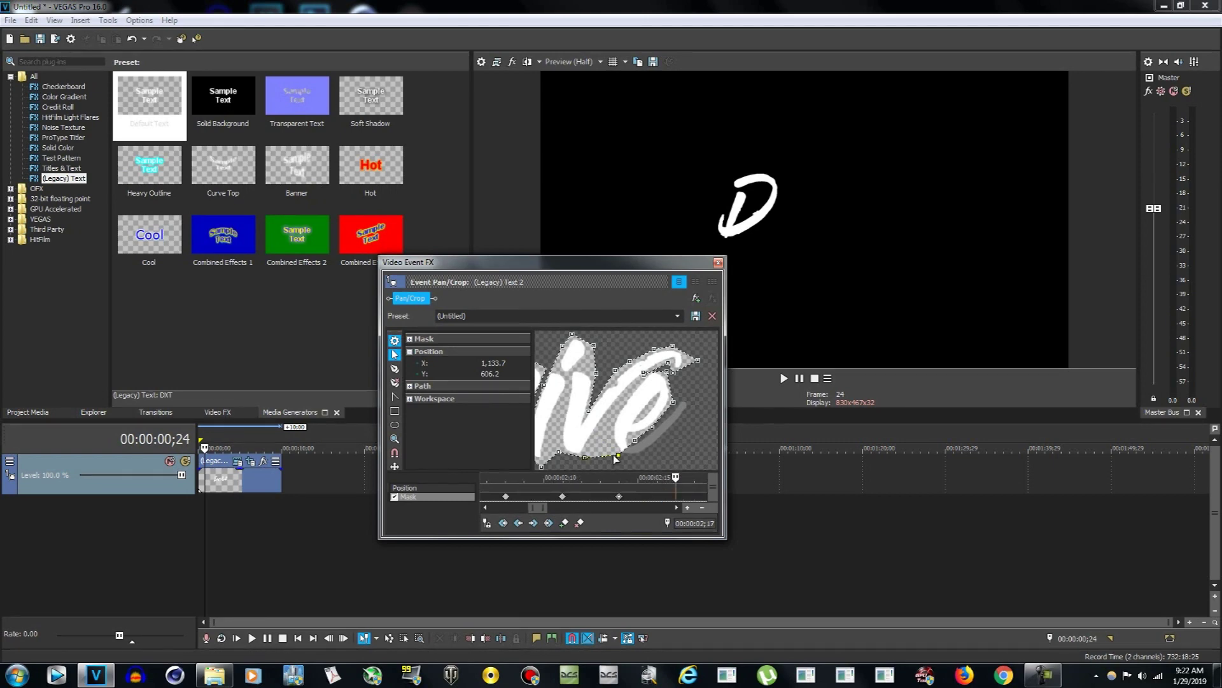
{"action": "left_click", "coordinate": [395, 368]}
{"action": "left_click", "coordinate": [640, 449]}
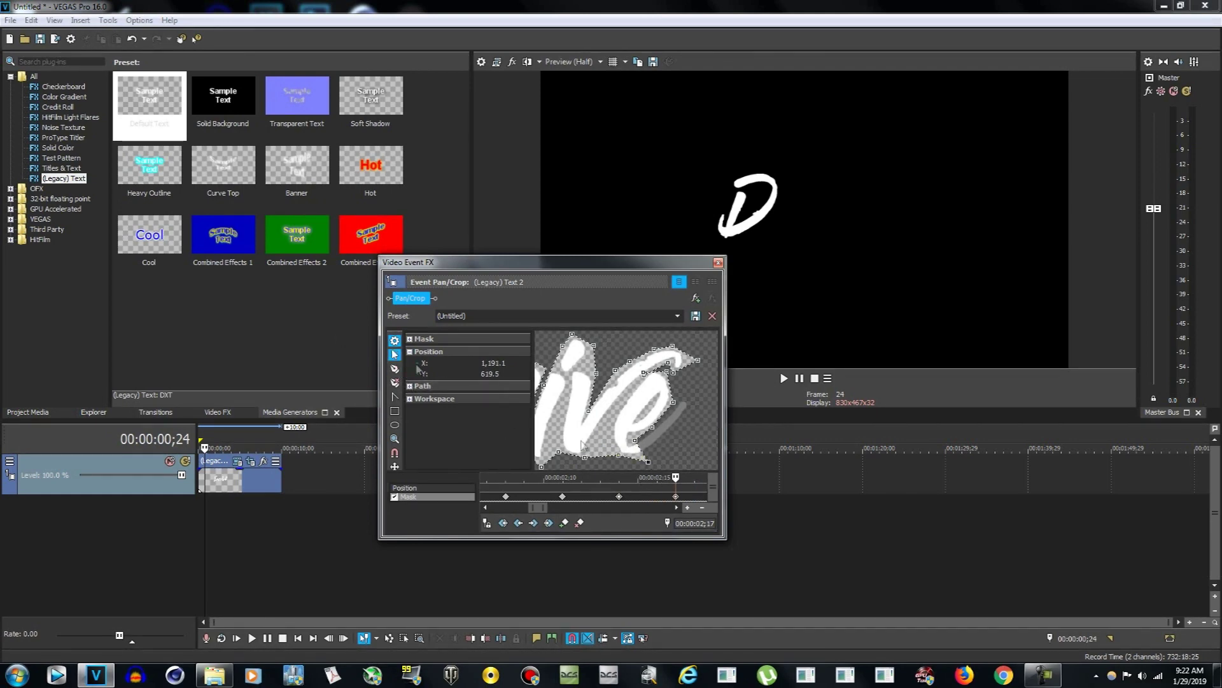
Step: At 00:00:02;17, extend the mask outward and up along the lower curve of the e
{"action": "left_click", "coordinate": [395, 382]}
{"action": "left_click", "coordinate": [394, 354]}
{"action": "left_click_drag", "start_coordinate": [639, 448], "coordinate": [672, 415]}
Step: Undo the latest mask edits and delete a surplus anchor beside the e's lower curve
{"action": "key", "text": "ctrl"}
{"action": "key", "text": "ctrl+z"}
{"action": "key", "text": "ctrl+z"}
{"action": "key", "text": "ctrl+z"}
{"action": "scroll", "coordinate": [665, 489], "scroll_direction": "down", "scroll_amount": 2}
{"action": "scroll", "coordinate": [666, 489], "scroll_direction": "up", "scroll_amount": 2}
{"action": "left_click", "coordinate": [666, 427]}
{"action": "left_click", "coordinate": [587, 478]}
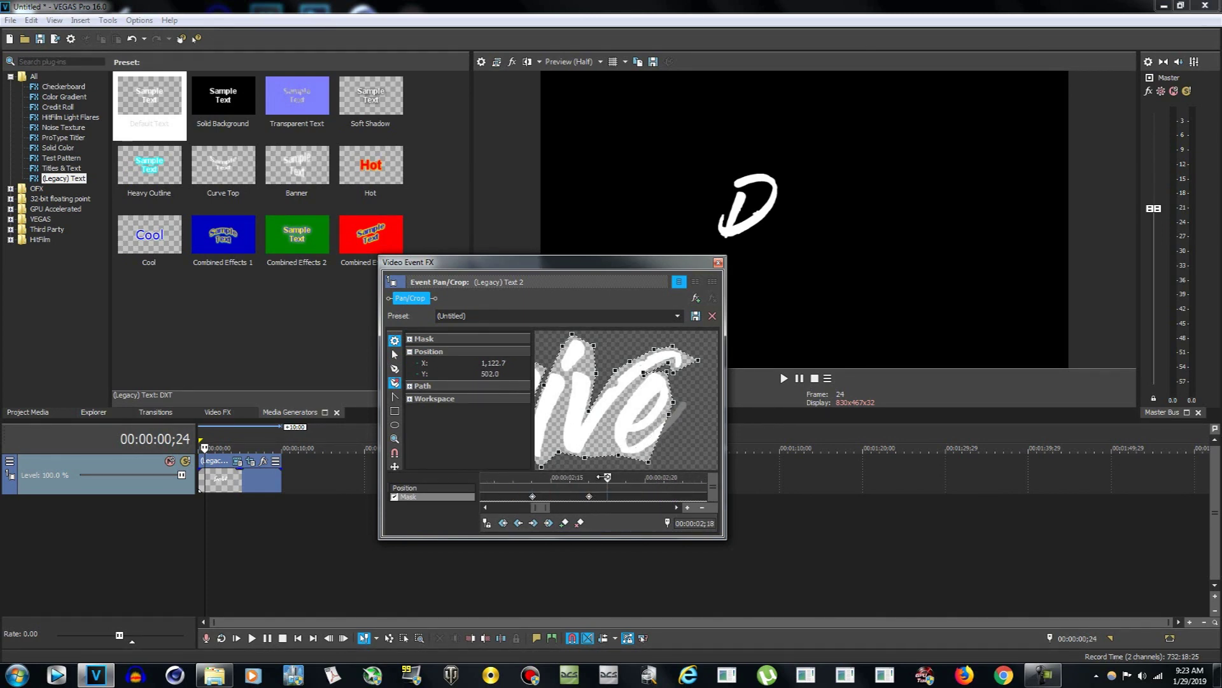
Step: At 00:00:02;19, move the outer mask anchor outward to cover the remaining tail of the e
{"action": "left_click_drag", "start_coordinate": [587, 477], "coordinate": [627, 477]}
{"action": "left_click", "coordinate": [395, 354]}
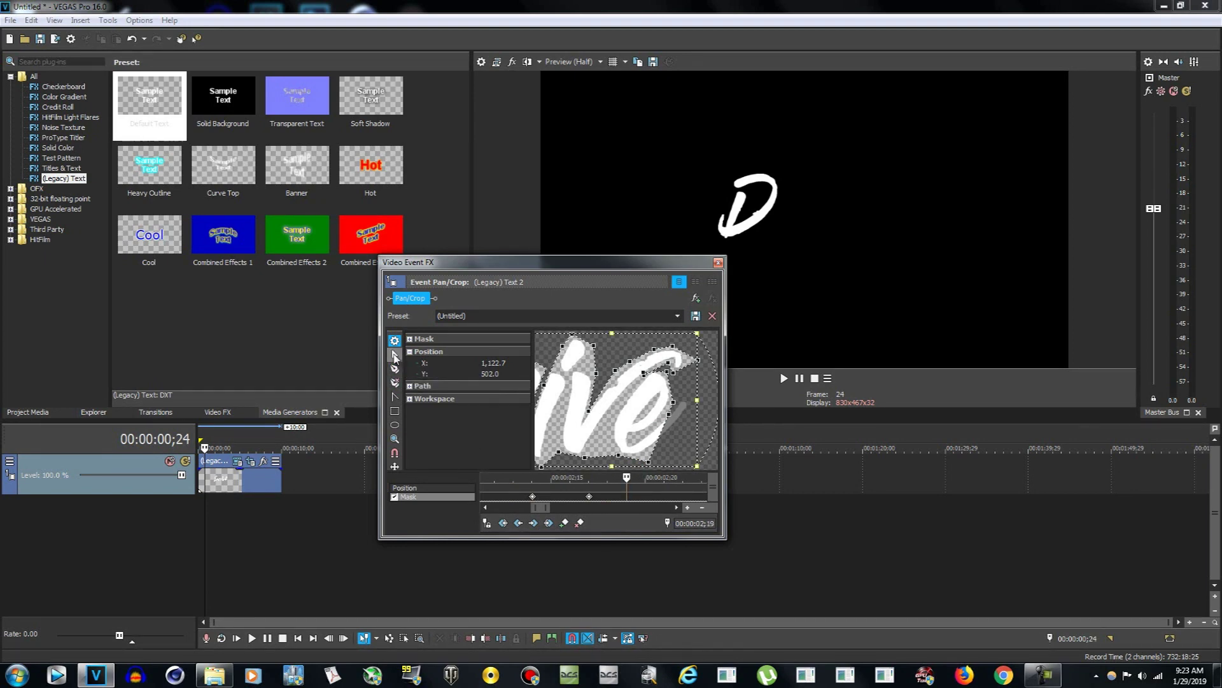
{"action": "left_click_drag", "start_coordinate": [672, 414], "coordinate": [695, 415]}
{"action": "left_click_drag", "start_coordinate": [626, 477], "coordinate": [606, 478]}
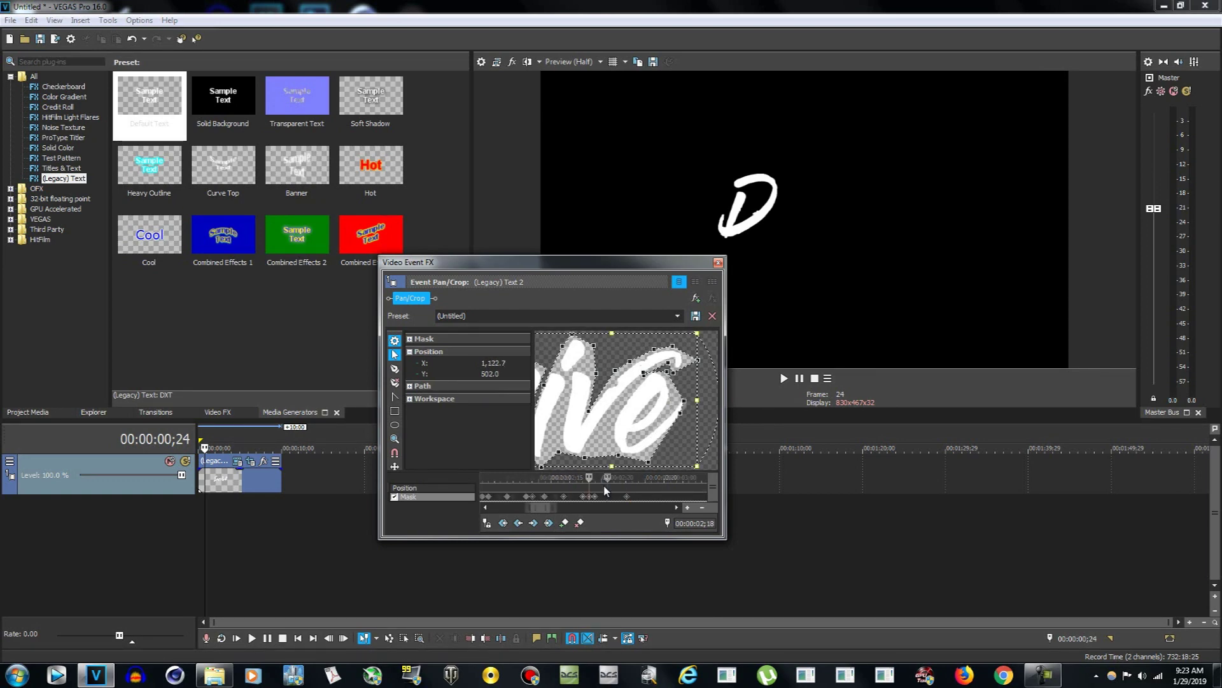
Step: Review the mask over the whole word and scrub its keyframes back to 00:00:00;00
{"action": "scroll", "coordinate": [561, 480], "scroll_direction": "down", "scroll_amount": 3}
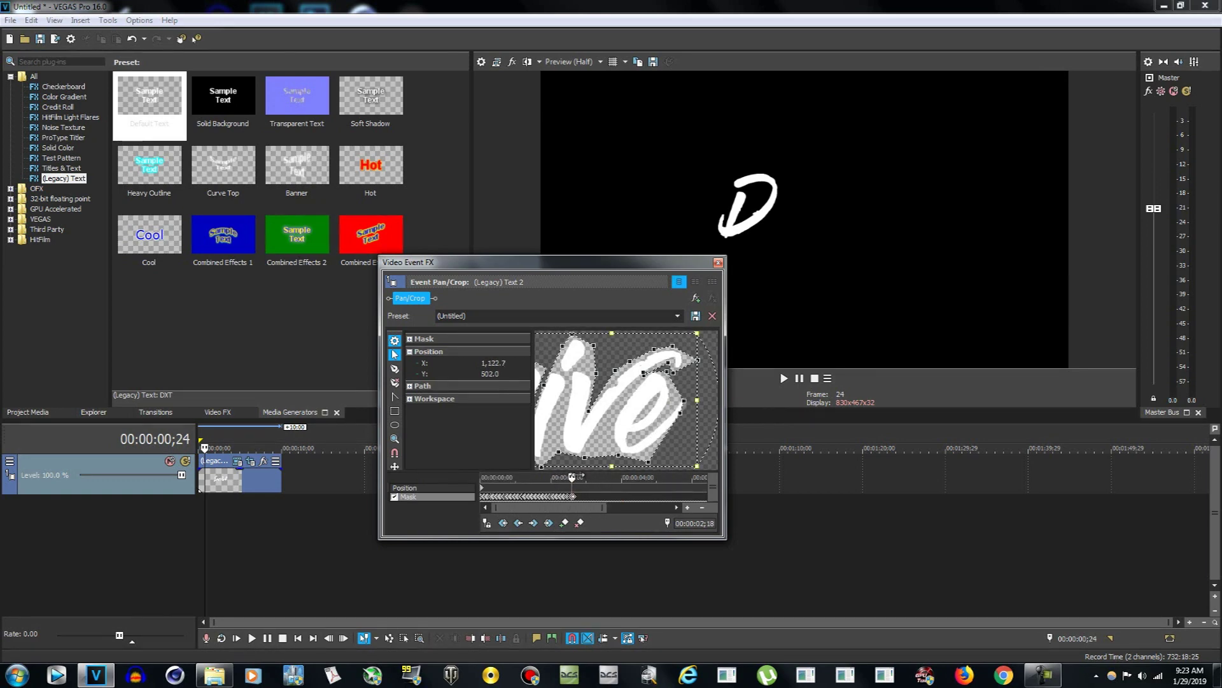
{"action": "scroll", "coordinate": [624, 400], "scroll_direction": "down", "scroll_amount": 8}
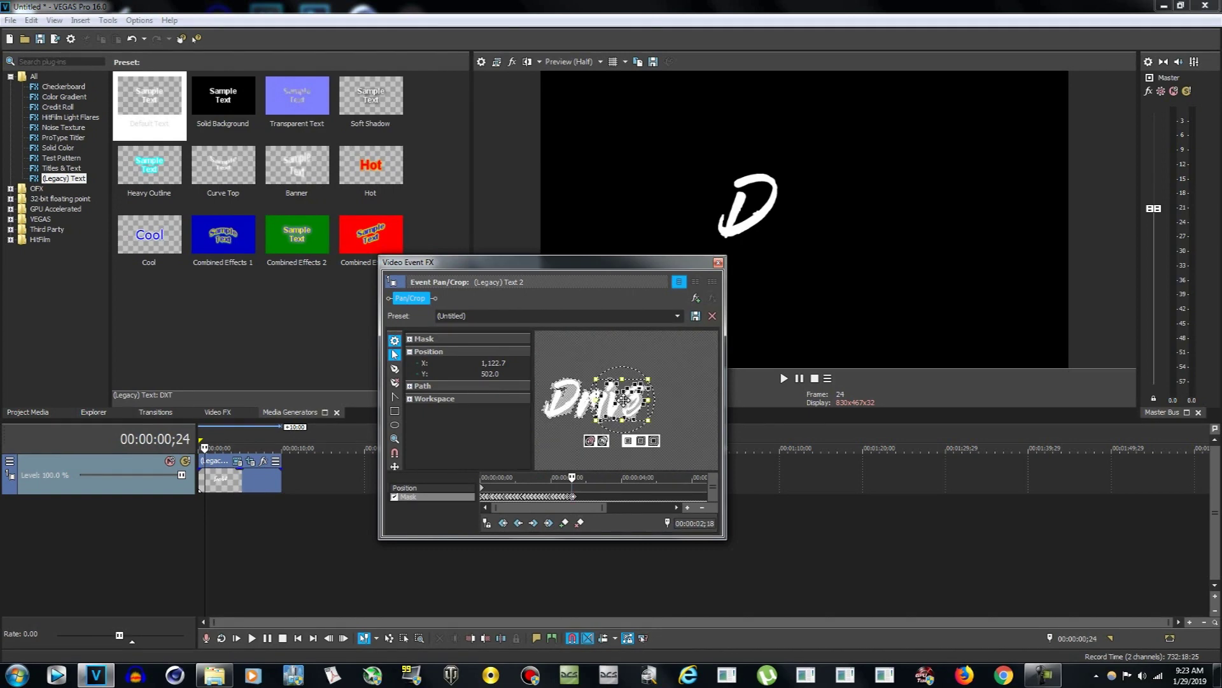
{"action": "left_click", "coordinate": [571, 478]}
{"action": "left_click_drag", "start_coordinate": [571, 477], "coordinate": [482, 471]}
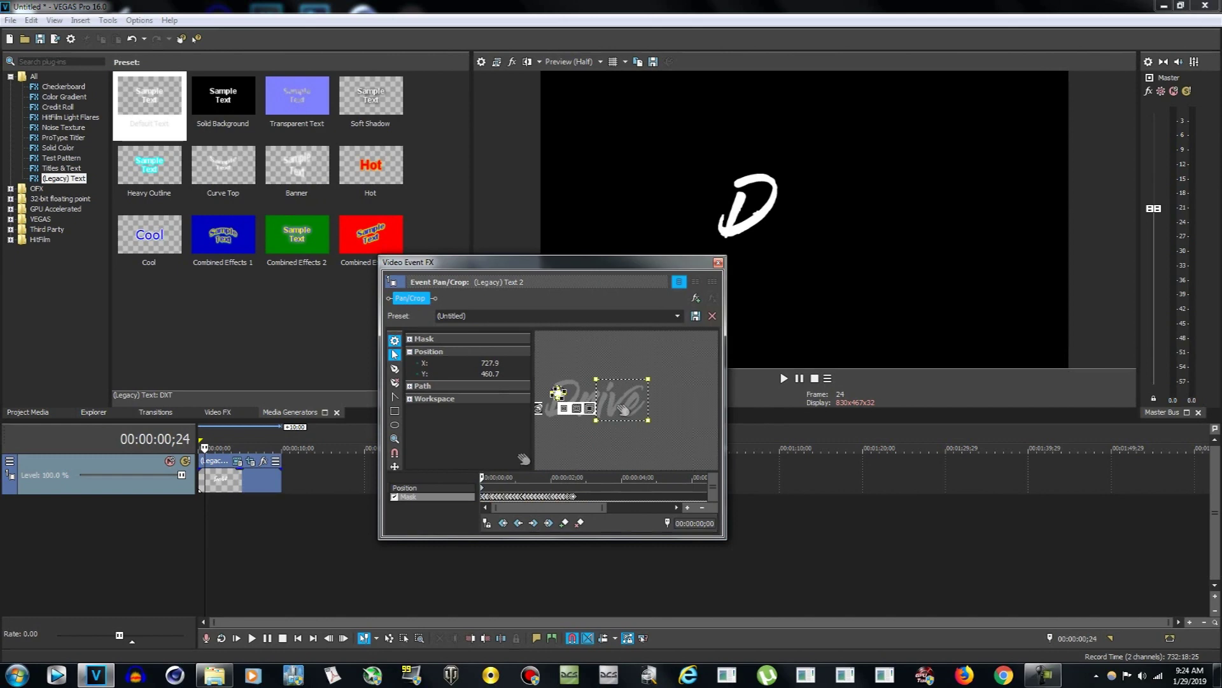
Step: Close the Event Pan/Crop window and play the handwriting animation, pausing once the whole word is written
{"action": "left_click", "coordinate": [718, 262]}
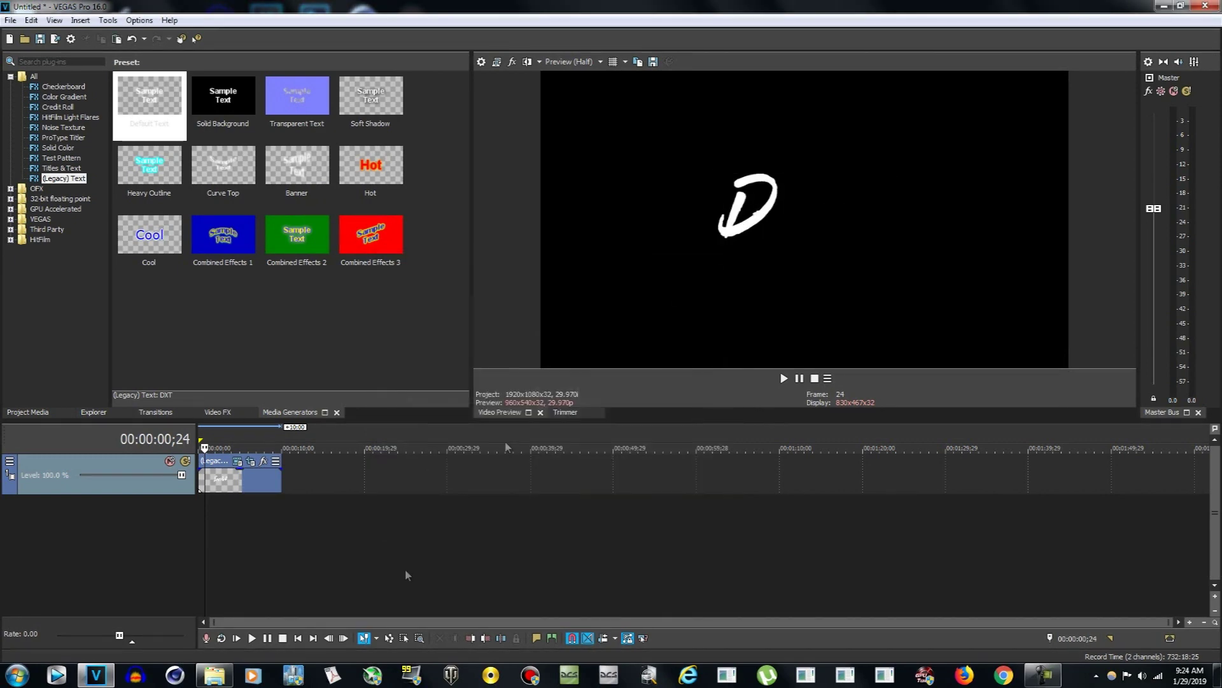
{"action": "left_click", "coordinate": [237, 639]}
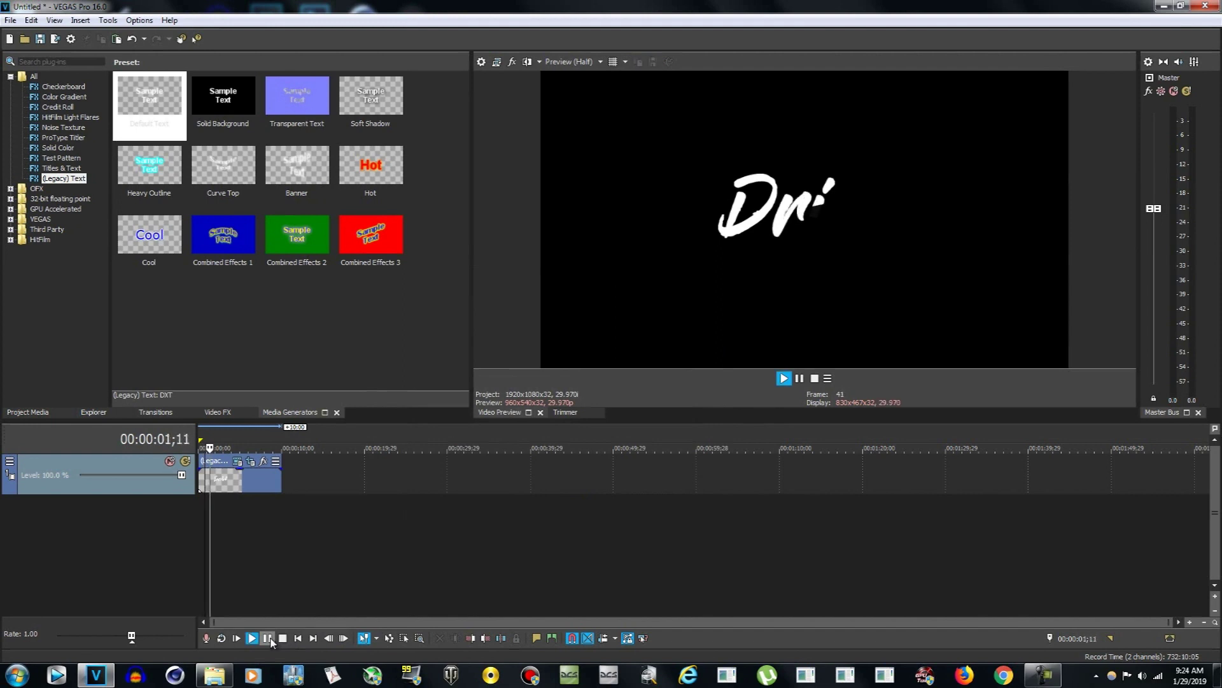
{"action": "left_click", "coordinate": [268, 638]}
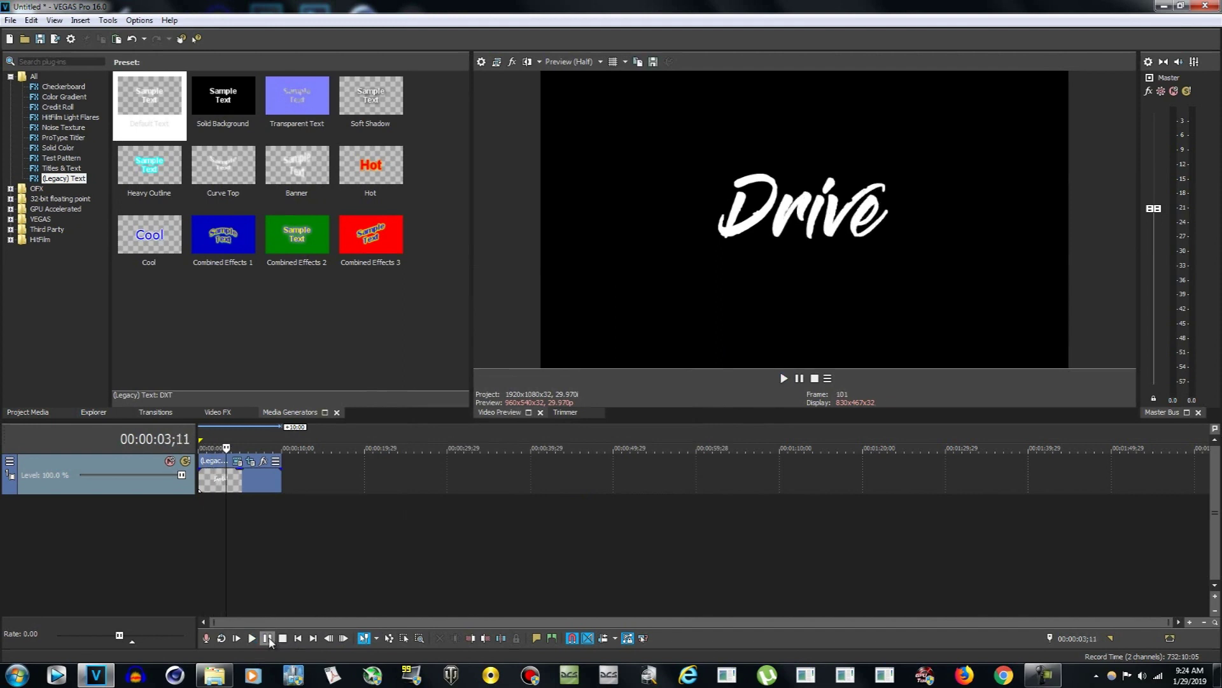